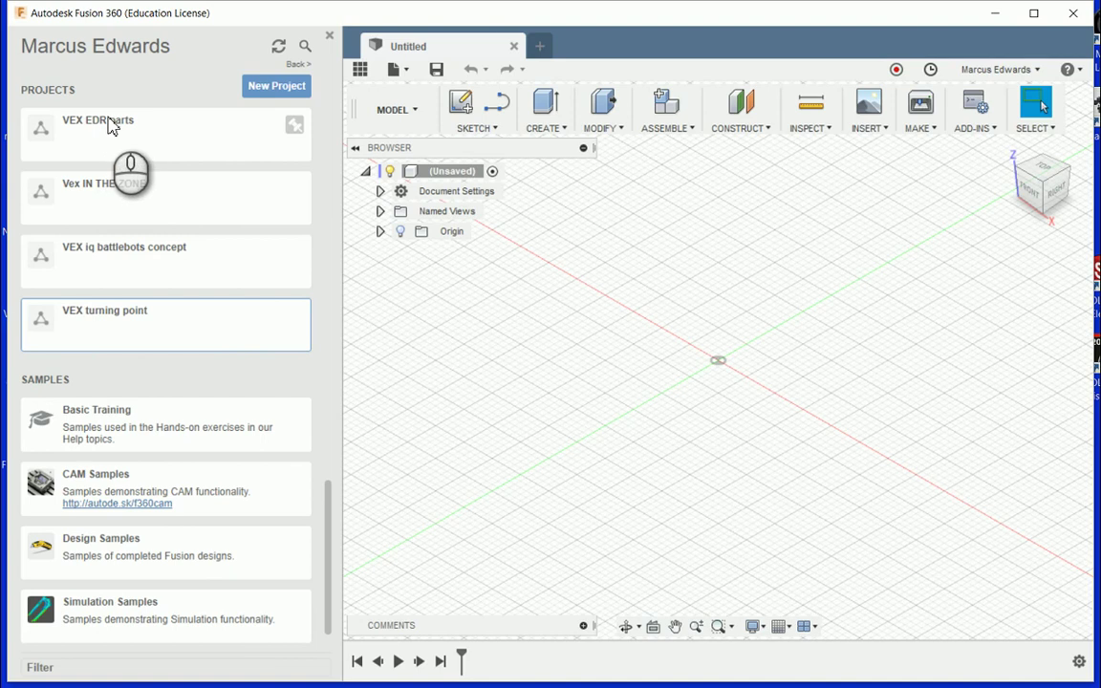
# Step: Open the VEX turning point project and save the empty design there as Drivetrain
pyautogui.click(131, 321)
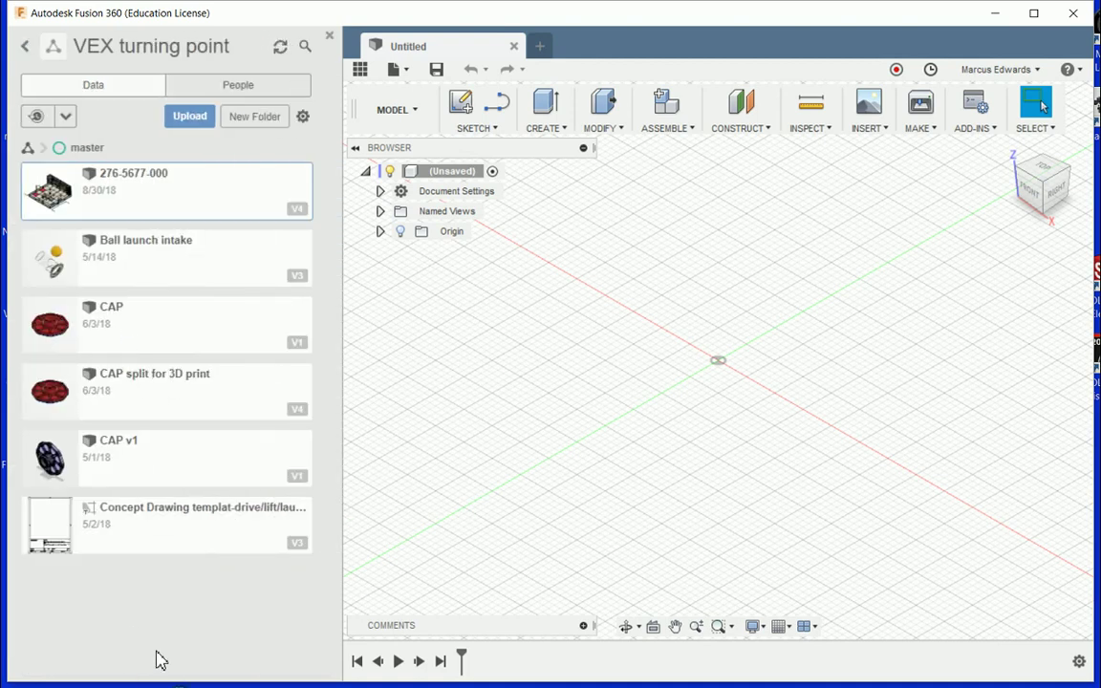
pyautogui.click(437, 71)
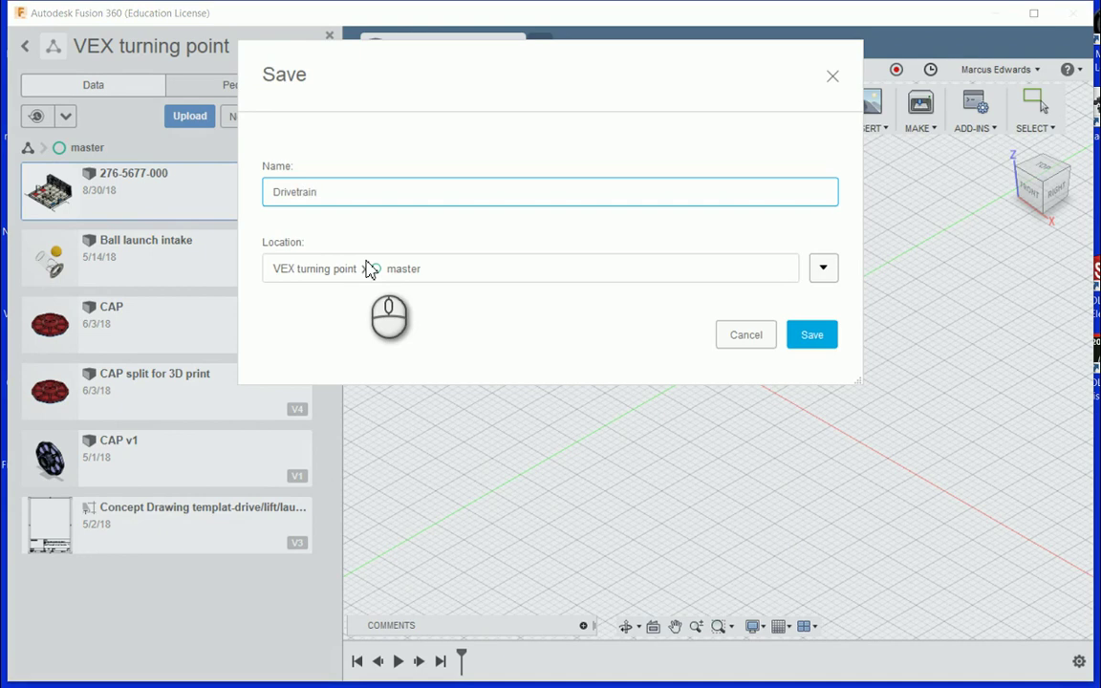
pyautogui.click(811, 336)
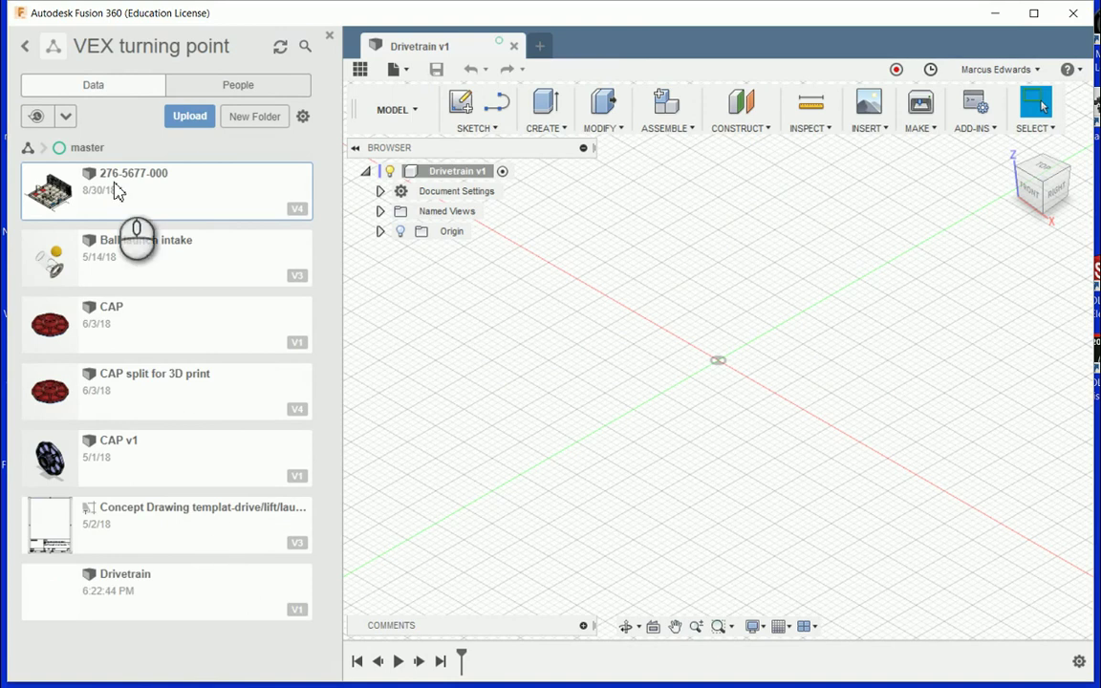
# Step: Return to the project list and open the VEX EDR parts project
pyautogui.click(27, 48)
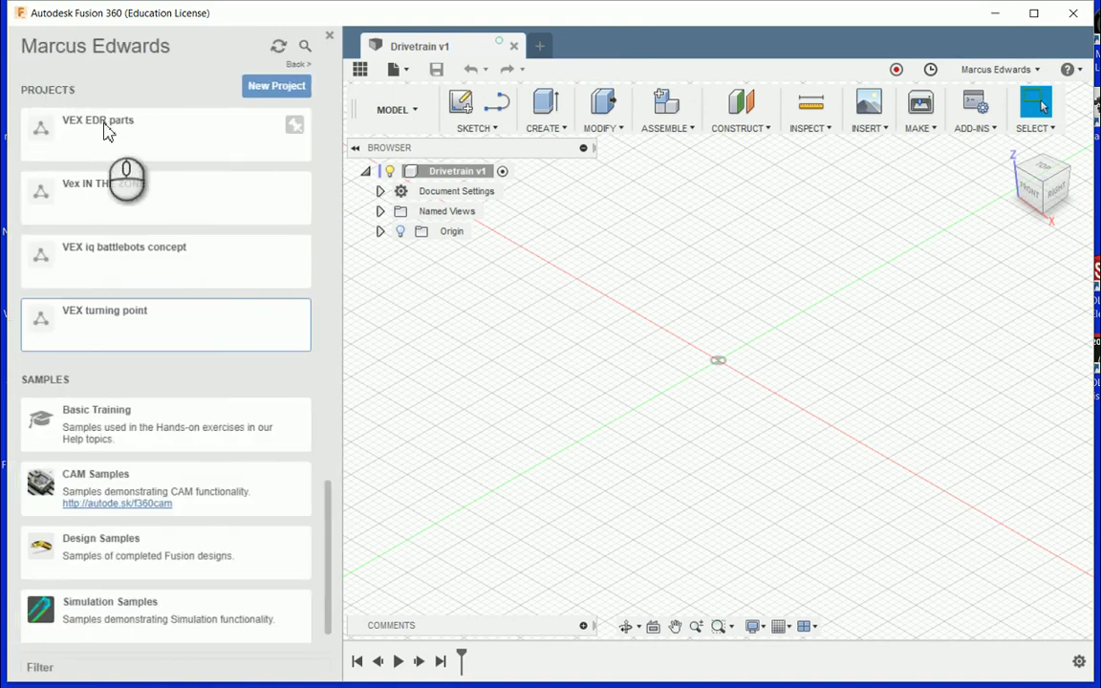
pyautogui.scroll(12, 105, 123)
pyautogui.scroll(-12, 105, 124)
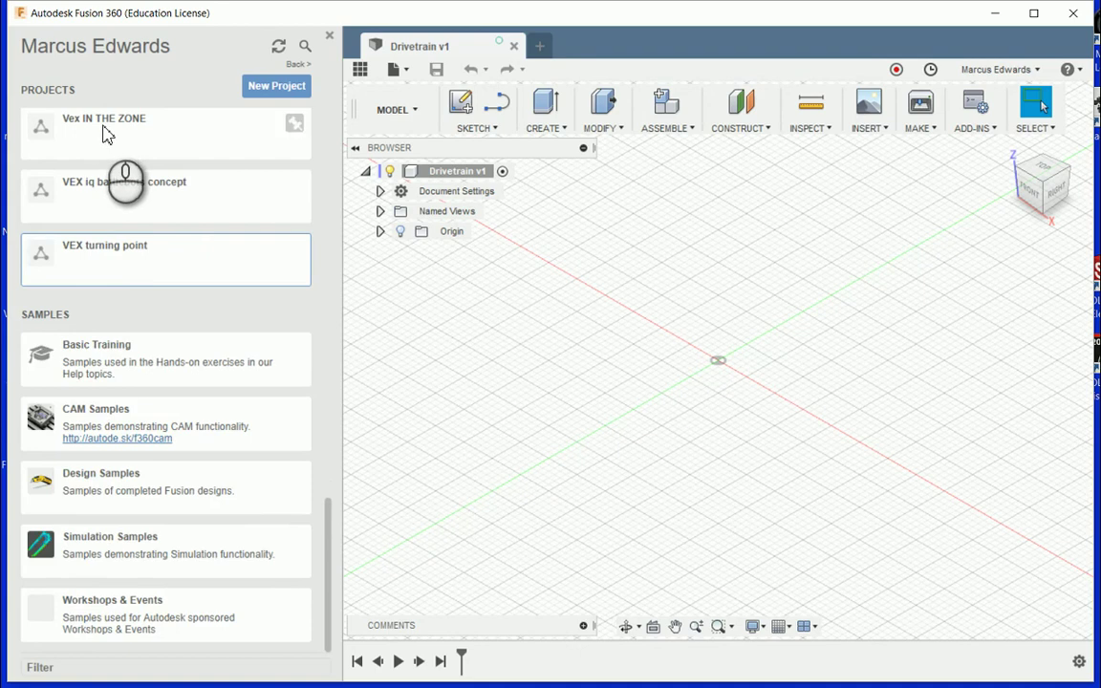
pyautogui.scroll(2, 139, 217)
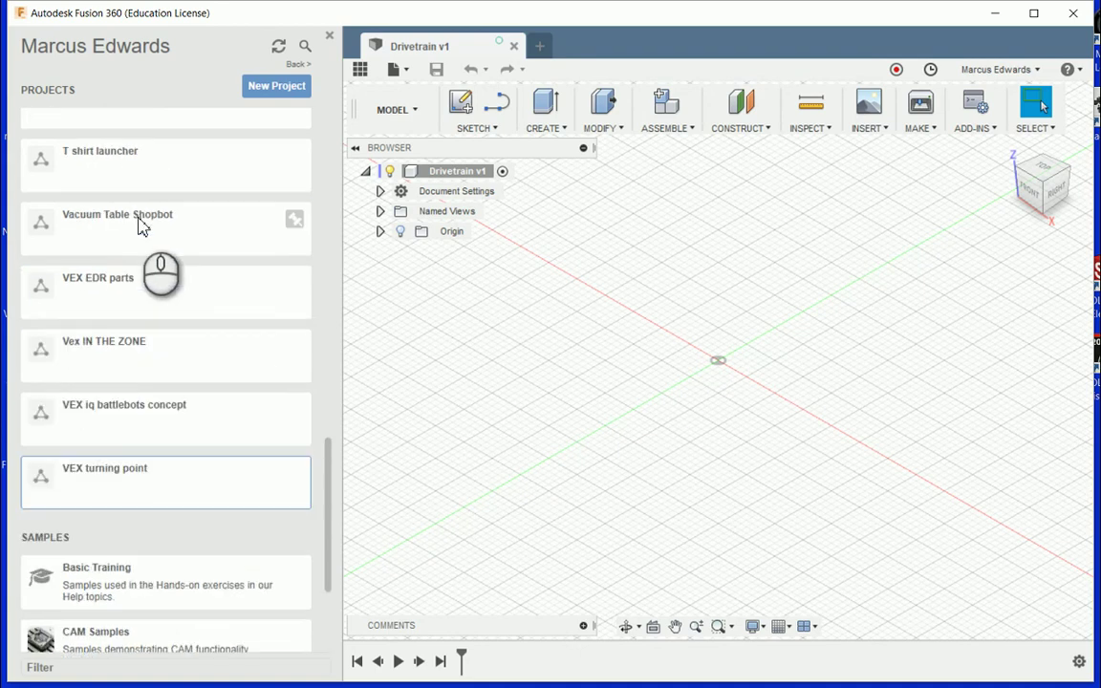
pyautogui.click(127, 294)
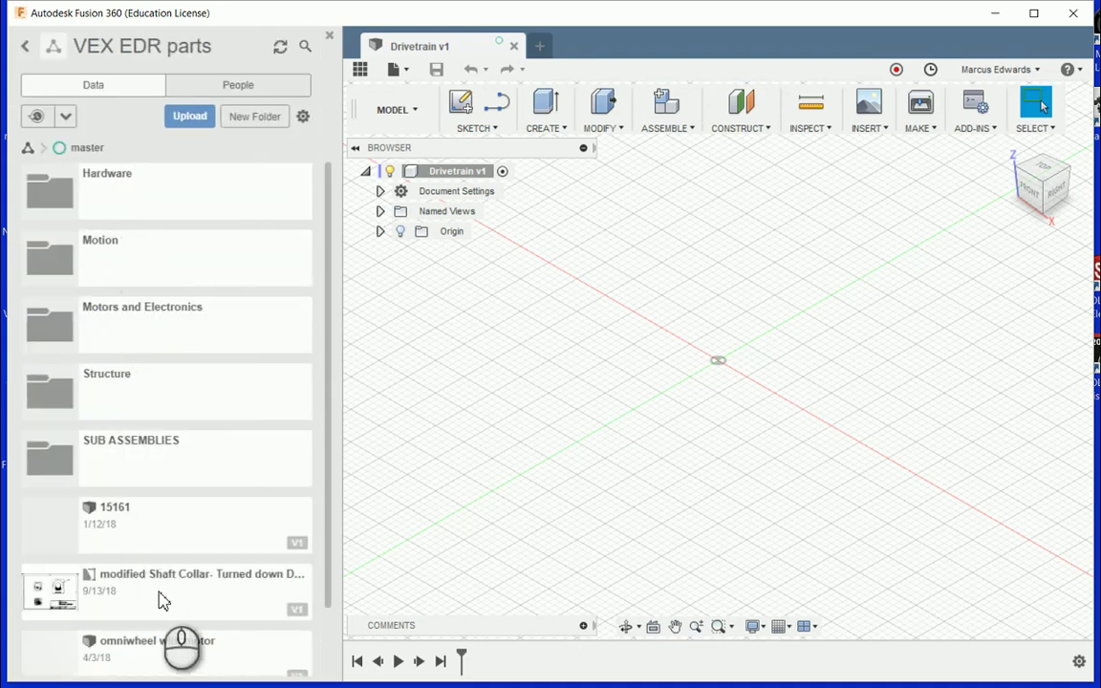
# Step: Look at the contents of the SUB ASSEMBLIES folder, then go back to the project list
pyautogui.scroll(-2, 175, 454)
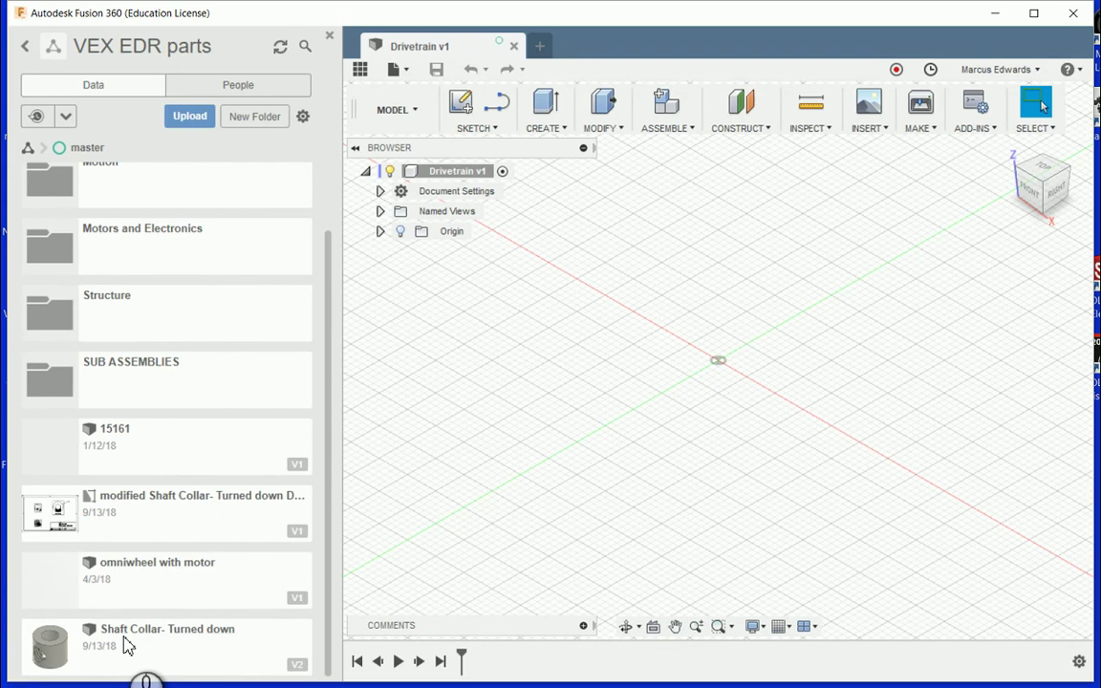
pyautogui.doubleClick(142, 387)
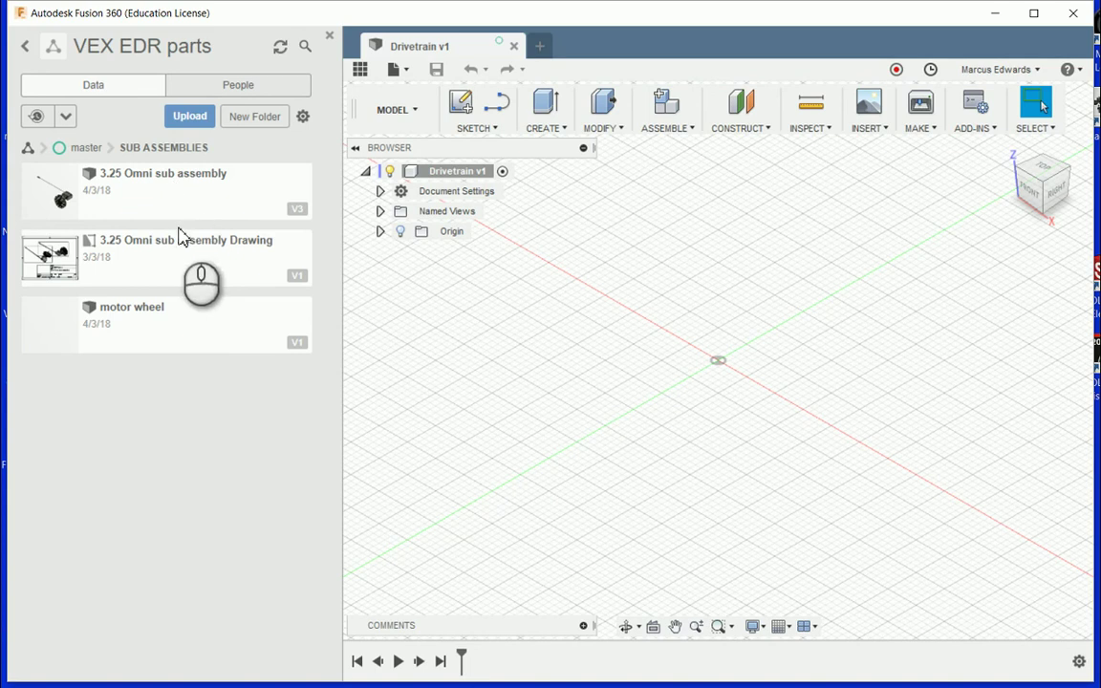
pyautogui.click(25, 53)
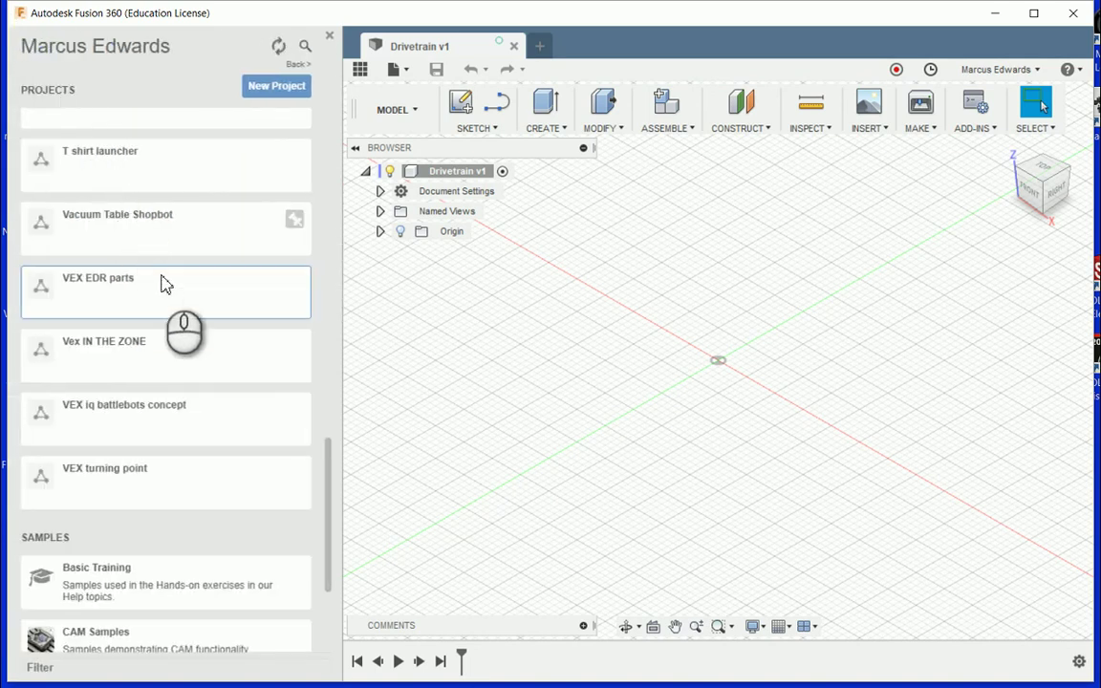
# Step: Open the Structure folder of the VEX EDR parts project and search for 1x2x1 aluminum
pyautogui.click(122, 292)
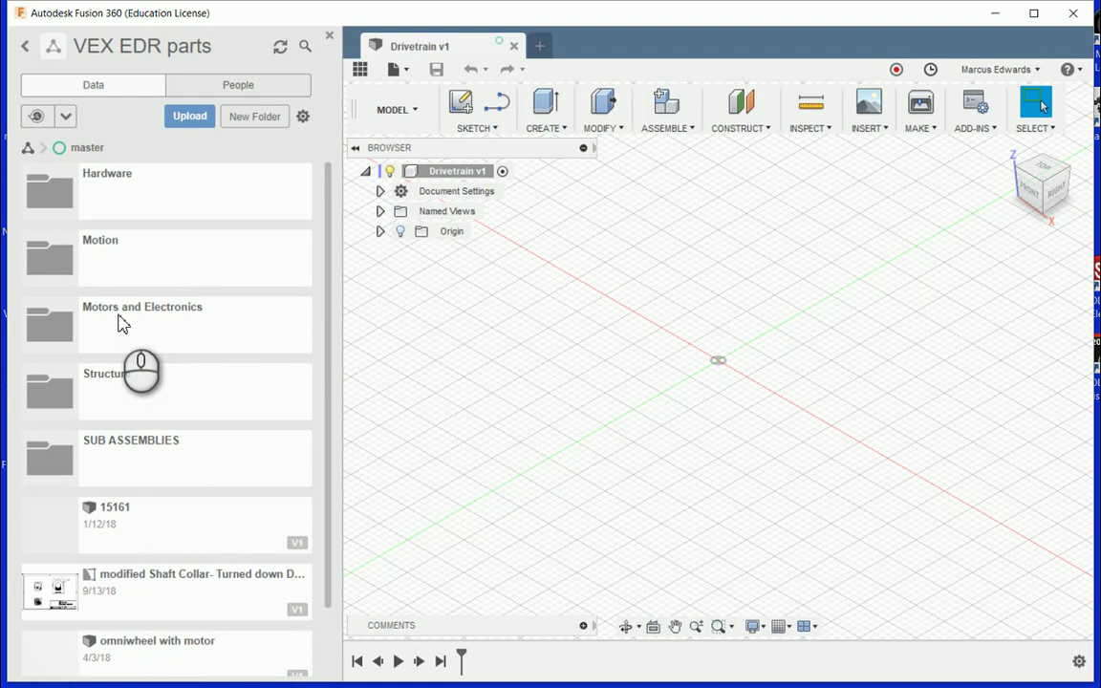
pyautogui.click(112, 370)
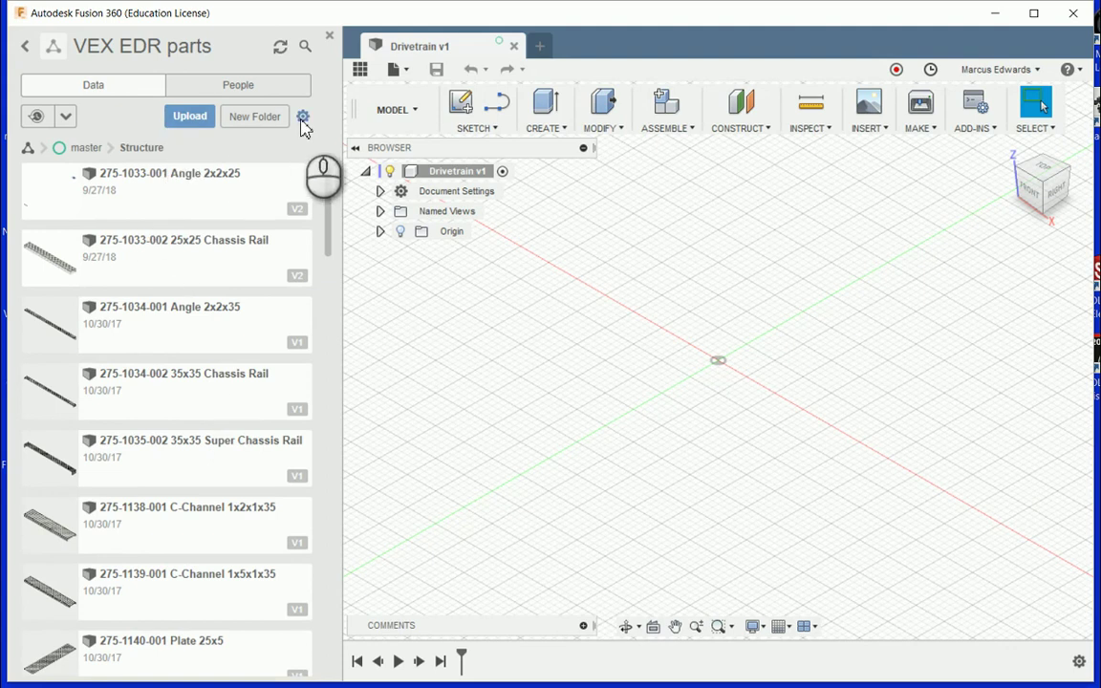
pyautogui.click(304, 45)
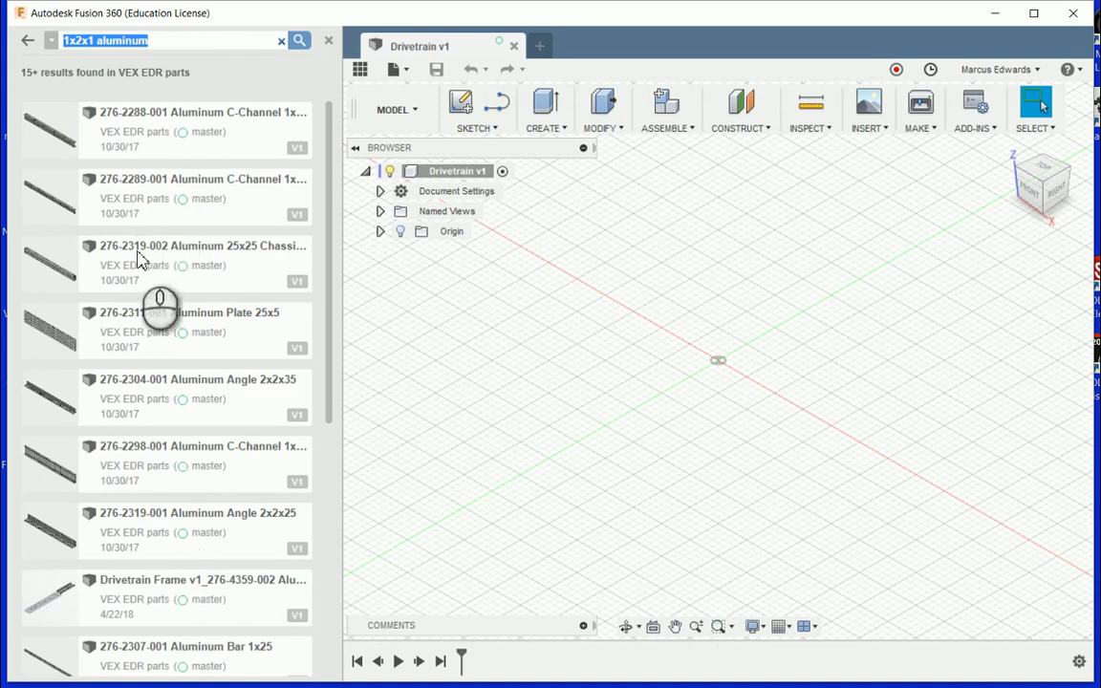
pyautogui.click(144, 198)
pyautogui.moveTo(145, 198); pyautogui.dragTo(728, 368)
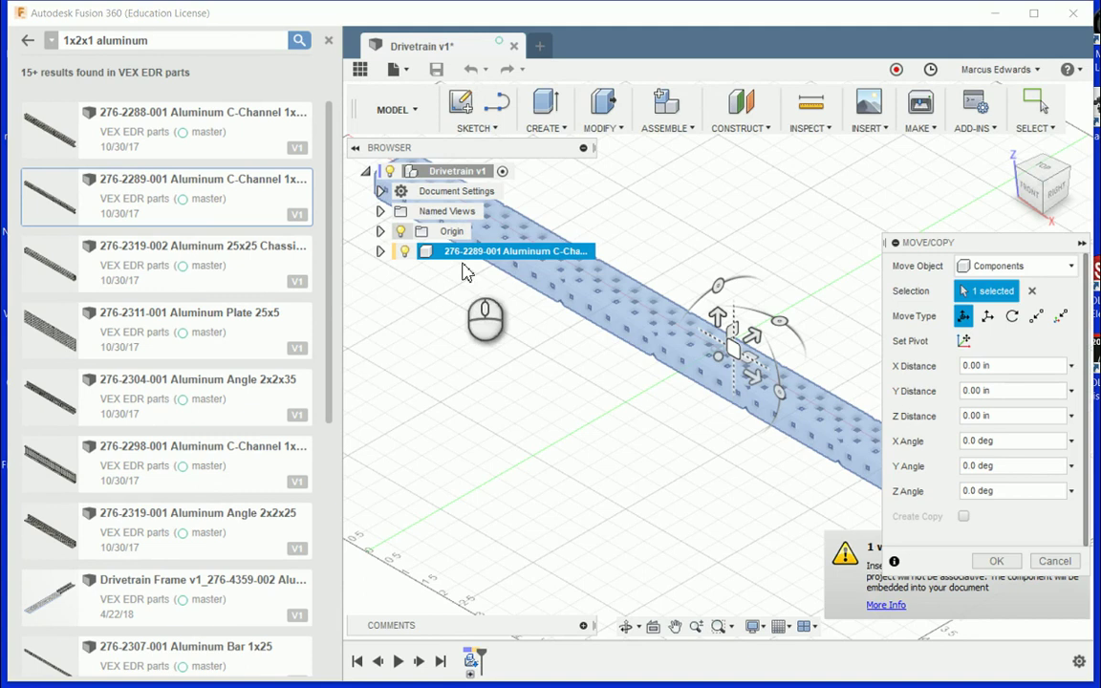
pyautogui.click(1055, 561)
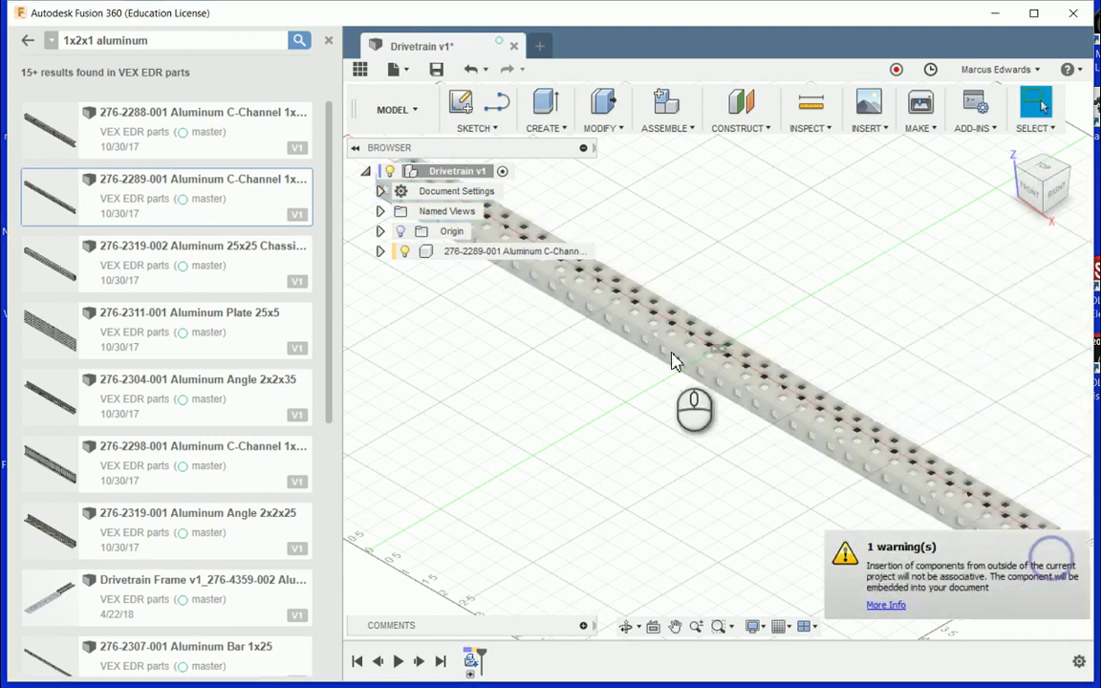
# Step: Examine the C-channel component's bodies and visibility in the browser tree, then collapse the component and clear the selection
pyautogui.click(379, 251)
pyautogui.click(395, 292)
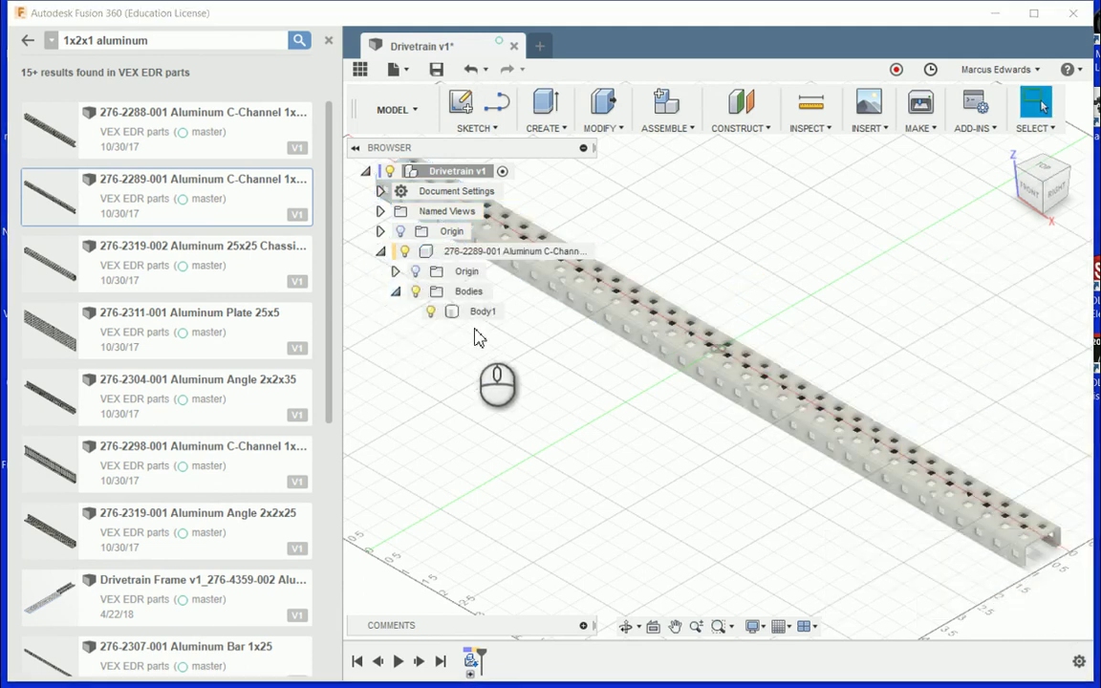
pyautogui.click(421, 292)
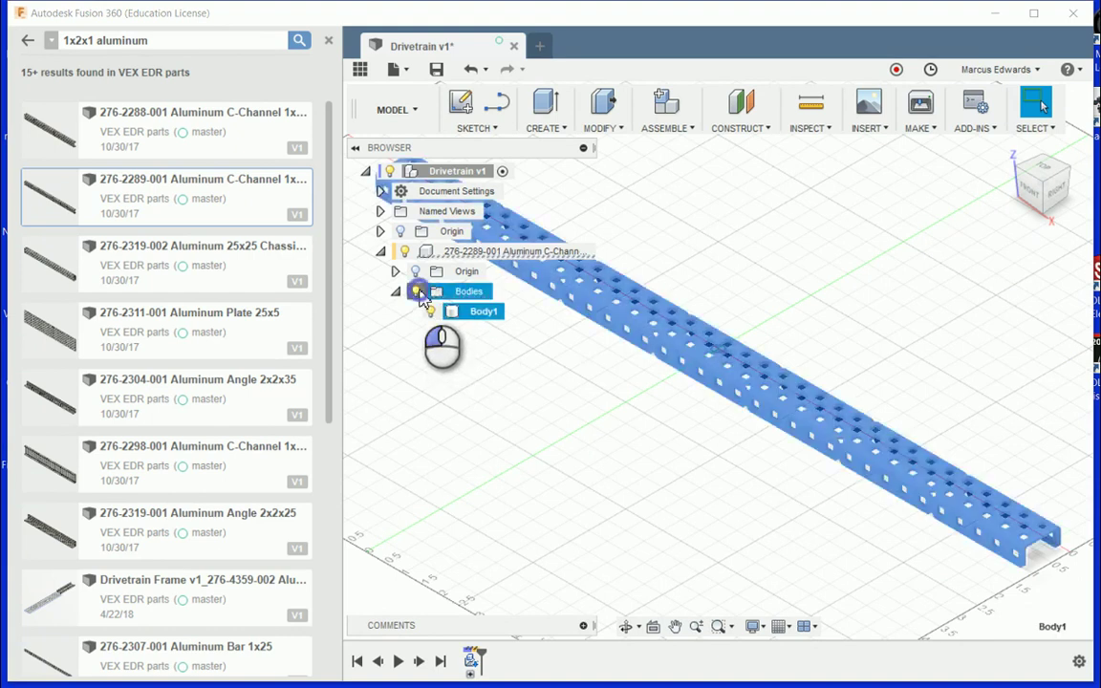
pyautogui.click(419, 291)
pyautogui.click(417, 290)
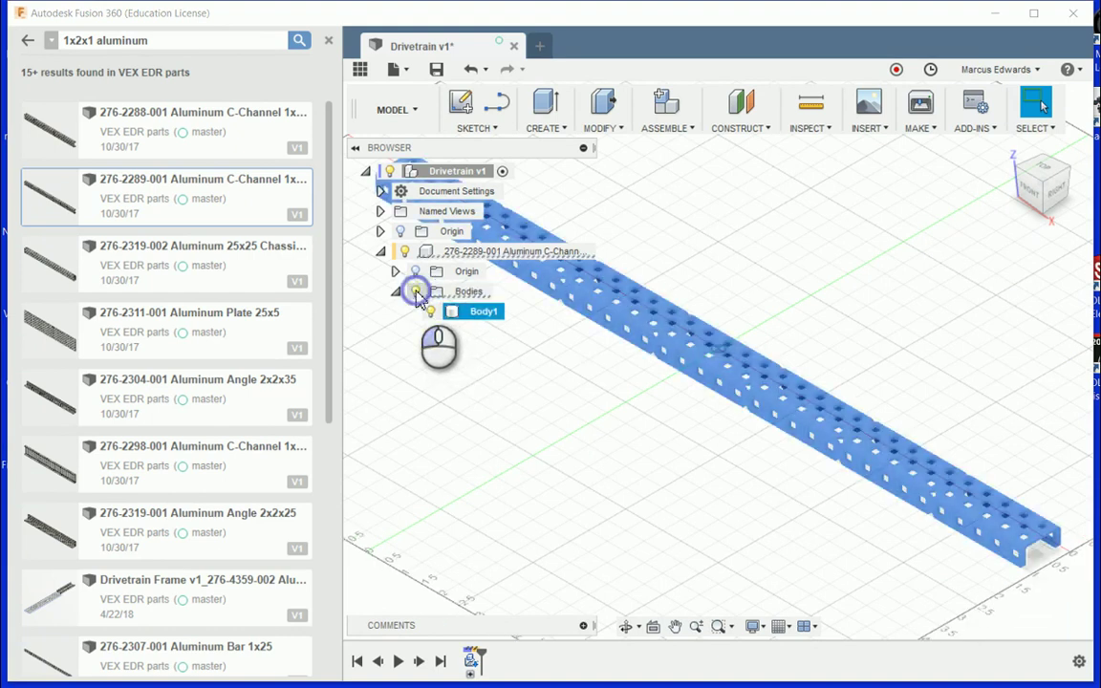
pyautogui.click(379, 251)
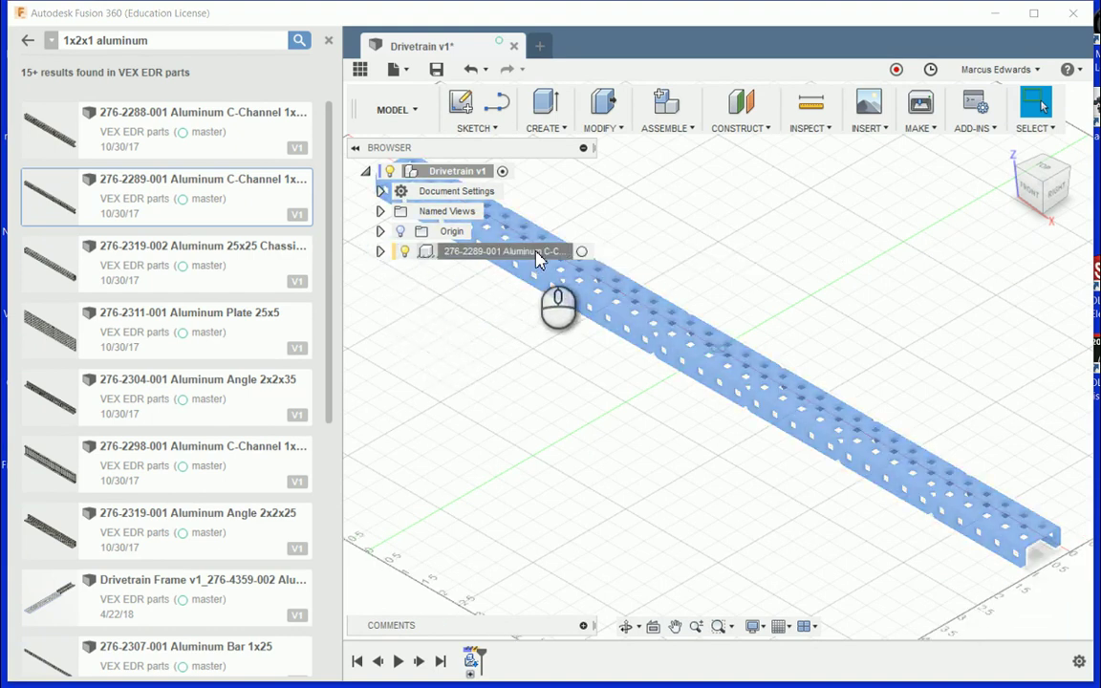
pyautogui.click(538, 251)
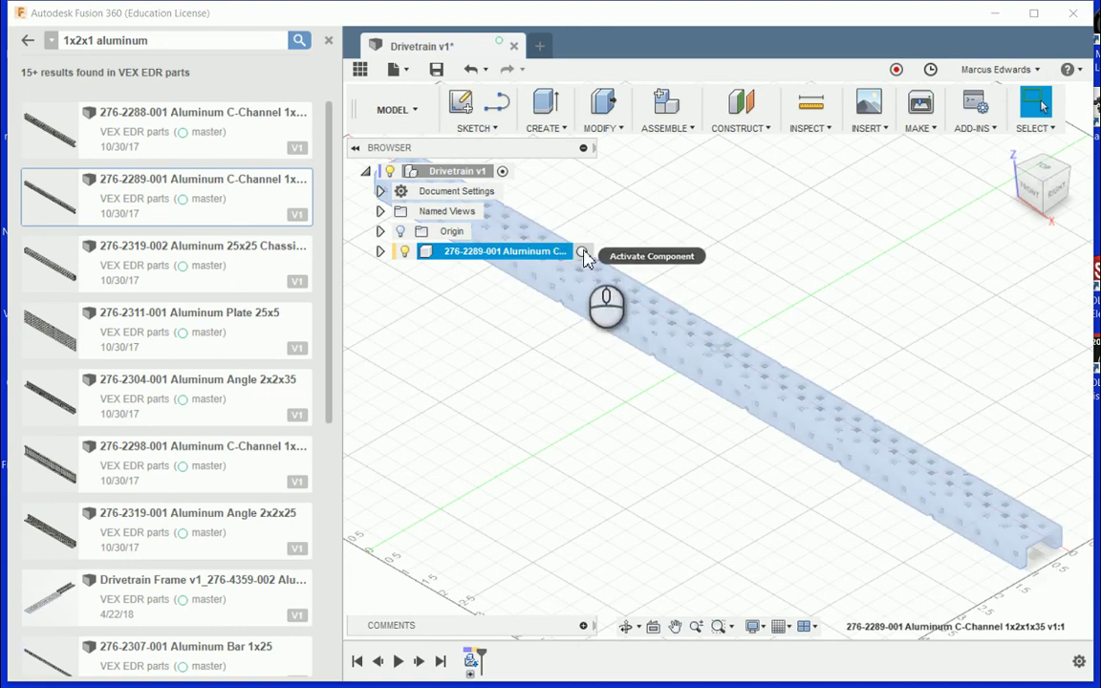
pyautogui.click(553, 402)
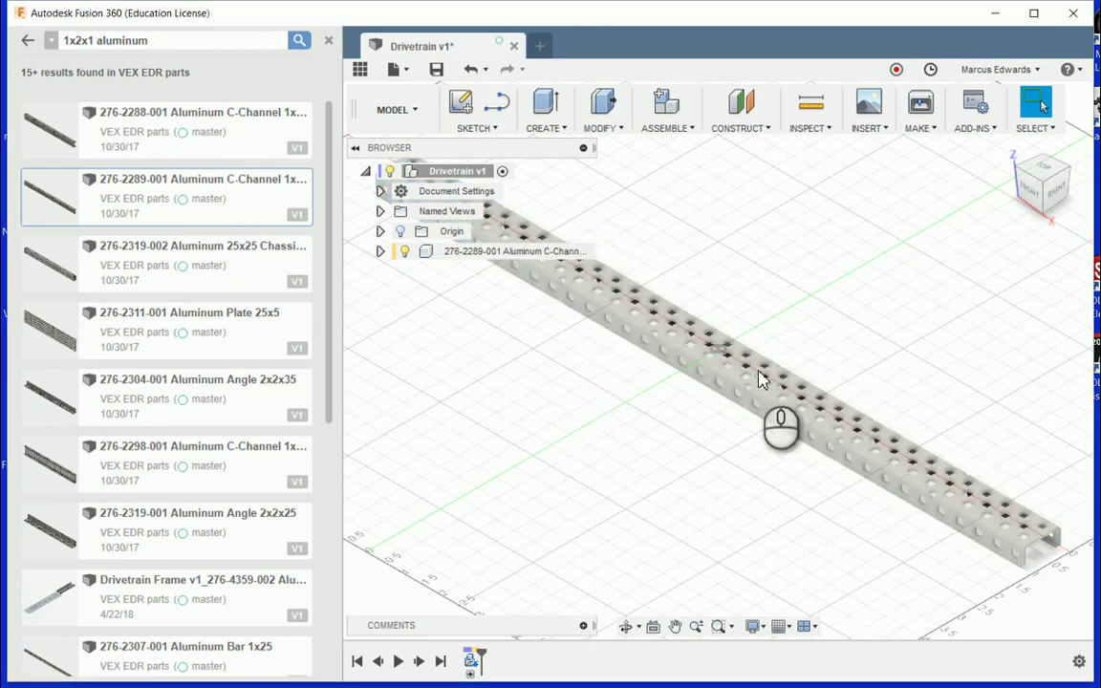
# Step: Measure the C-channel's overall length between the top edges at its two ends
pyautogui.scroll(-5, 825, 483)
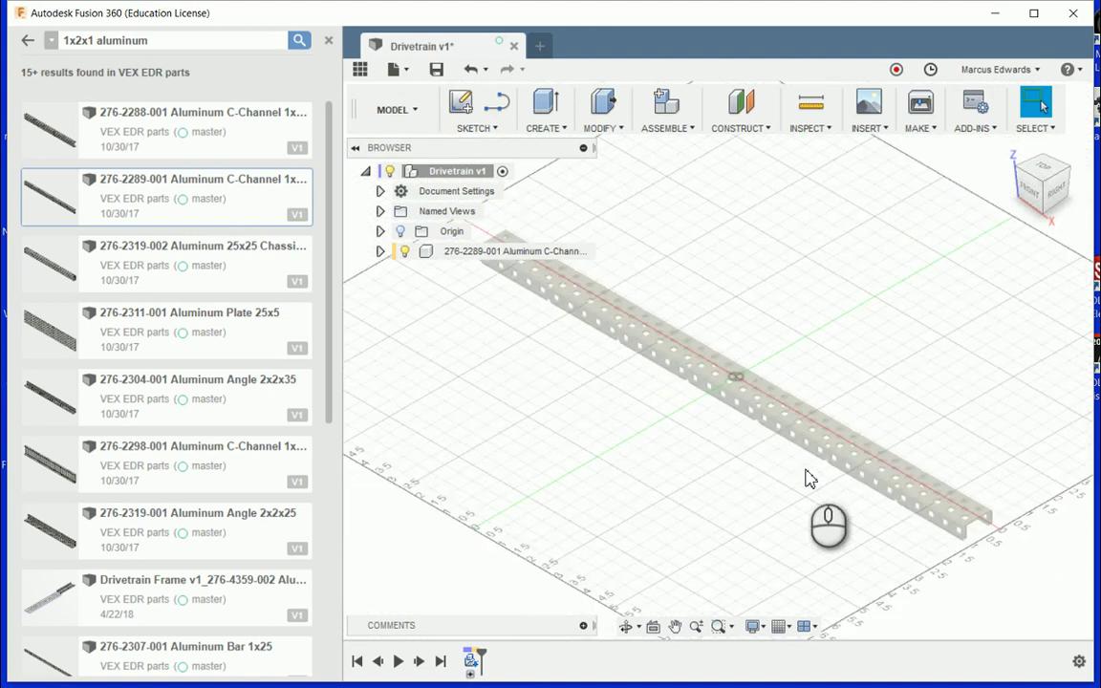
pyautogui.scroll(3, 817, 475)
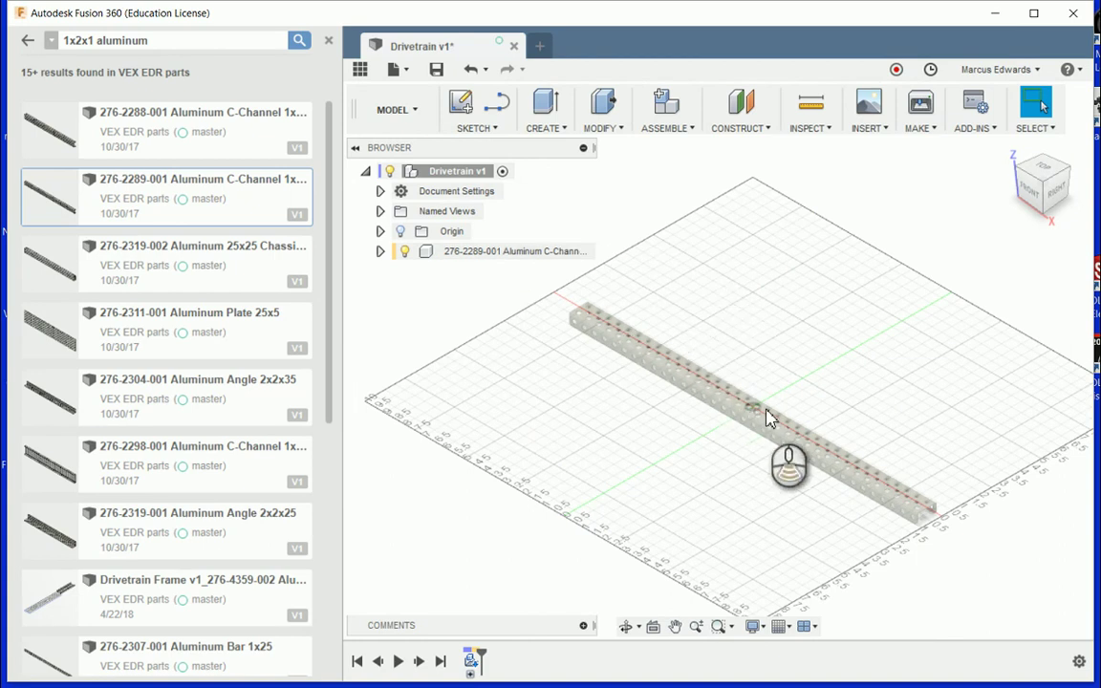
pyautogui.scroll(3, 769, 423)
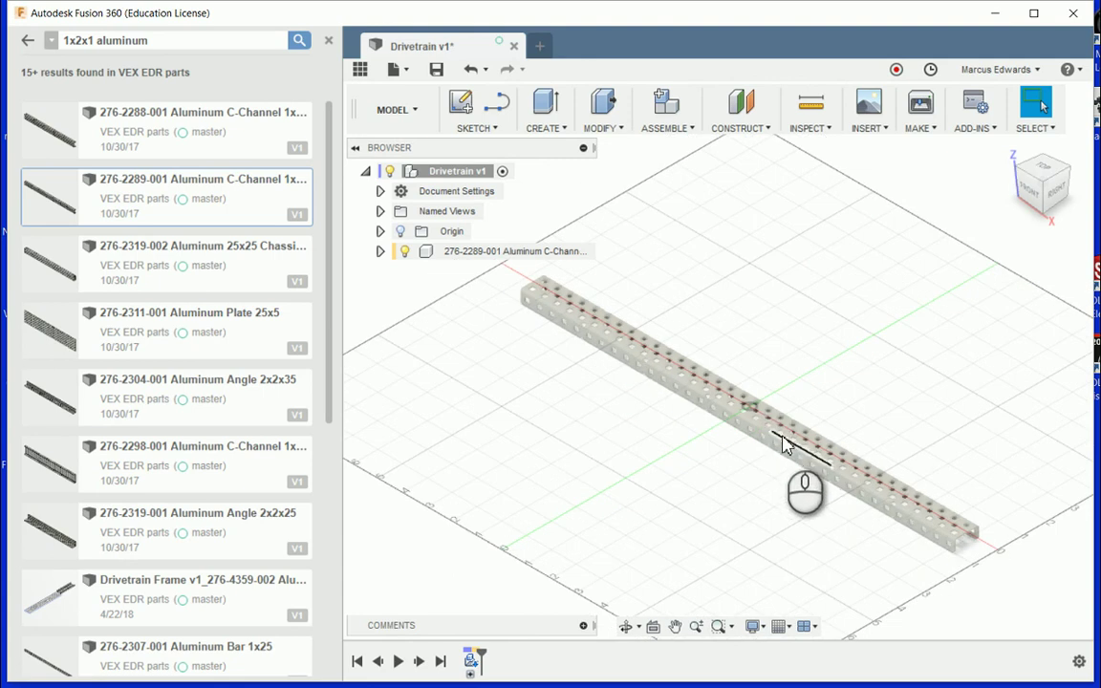
pyautogui.press('i')
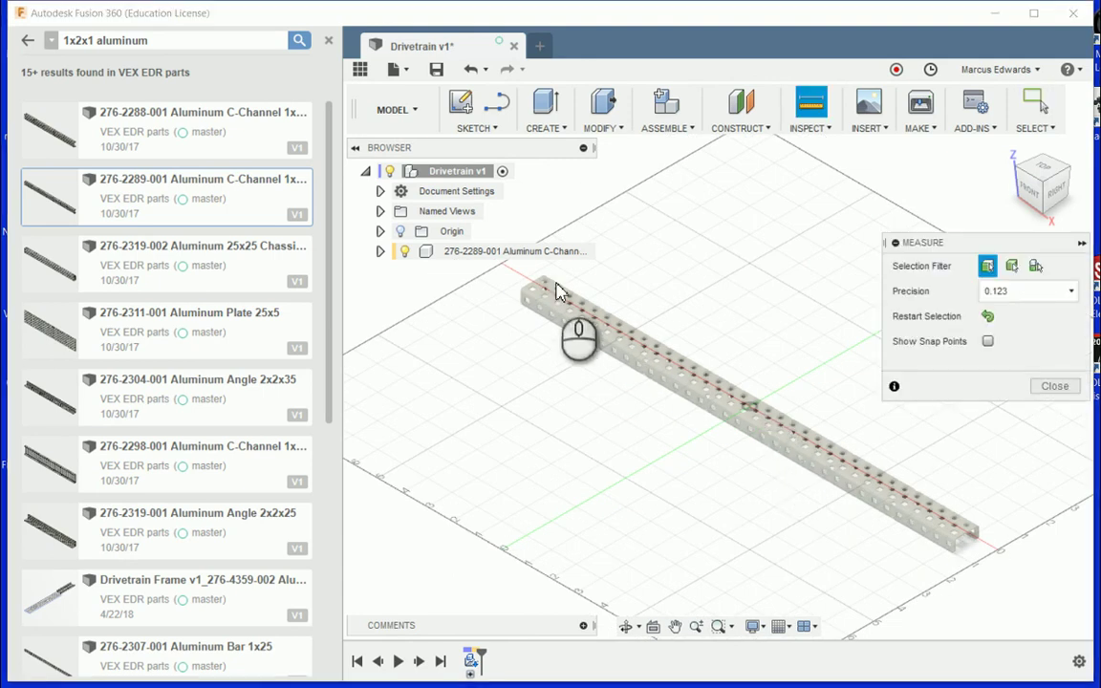
pyautogui.scroll(-5, 541, 291)
pyautogui.scroll(5, 541, 291)
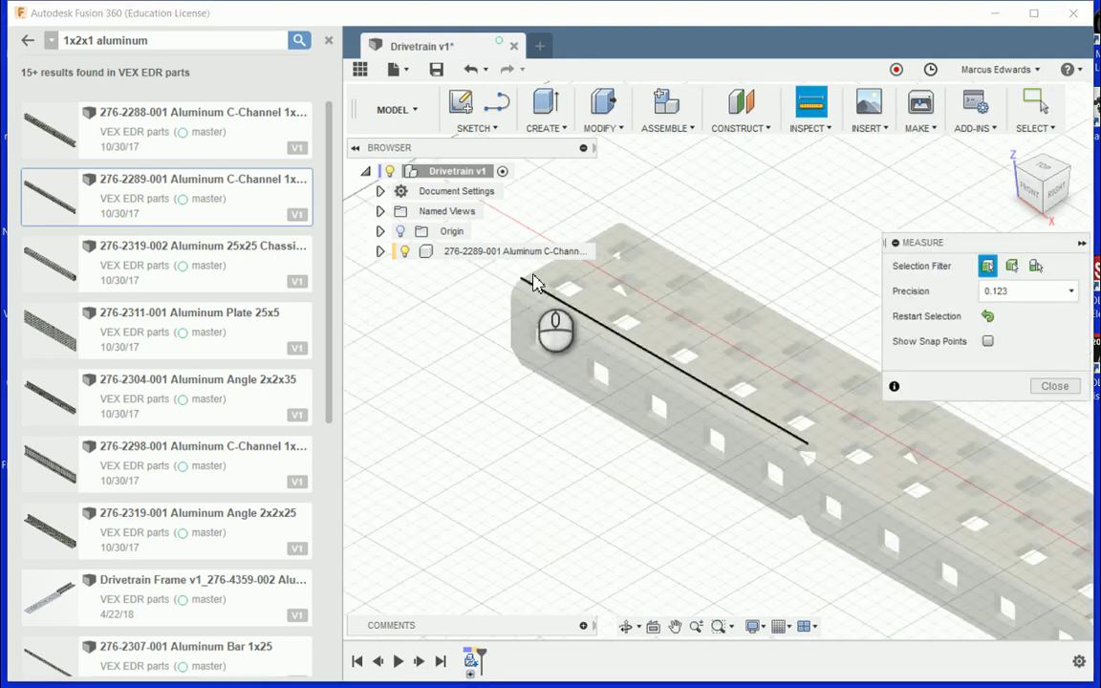
pyautogui.click(535, 272)
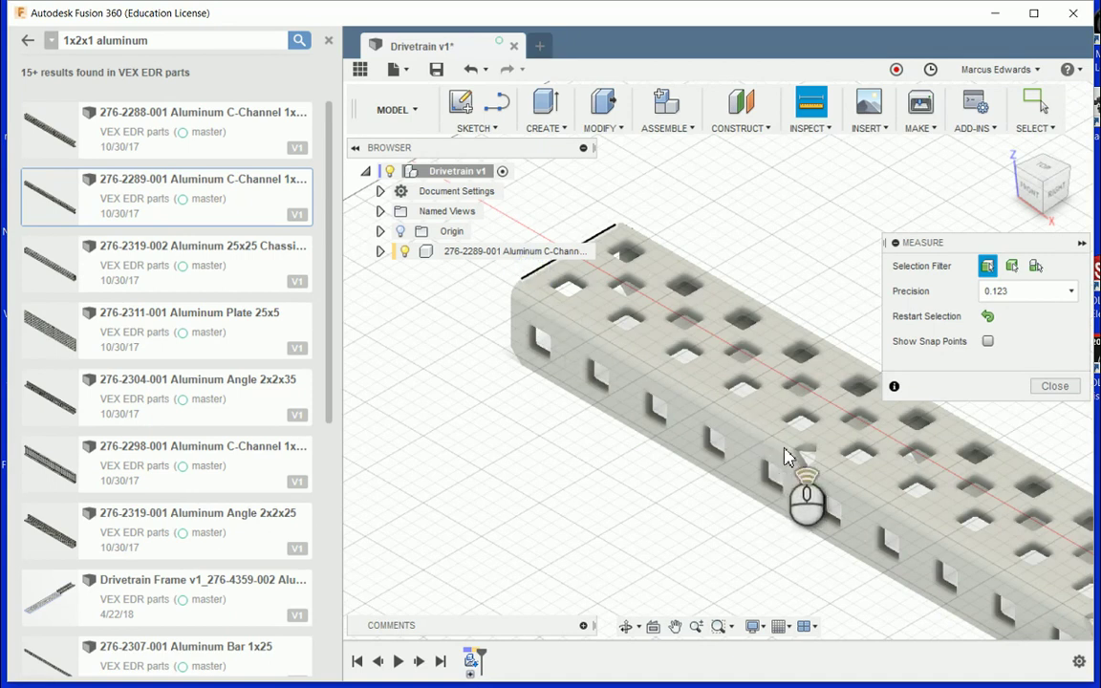
pyautogui.scroll(-5, 834, 484)
pyautogui.moveTo(915, 529); pyautogui.dragTo(657, 387, button='middle')
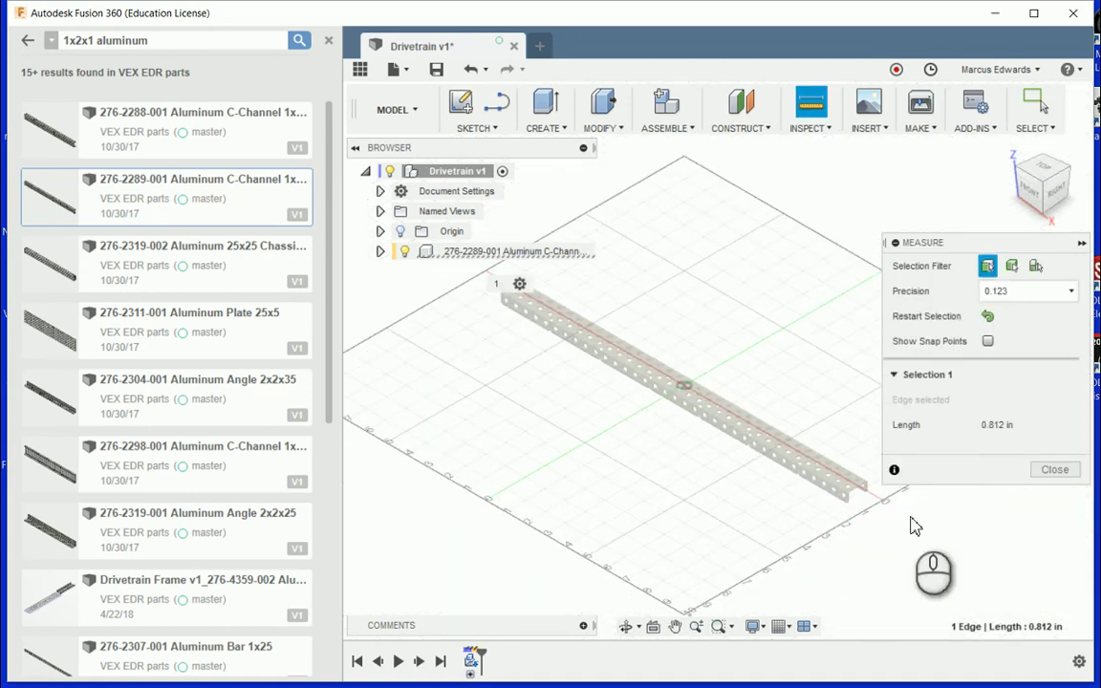
pyautogui.scroll(5, 858, 492)
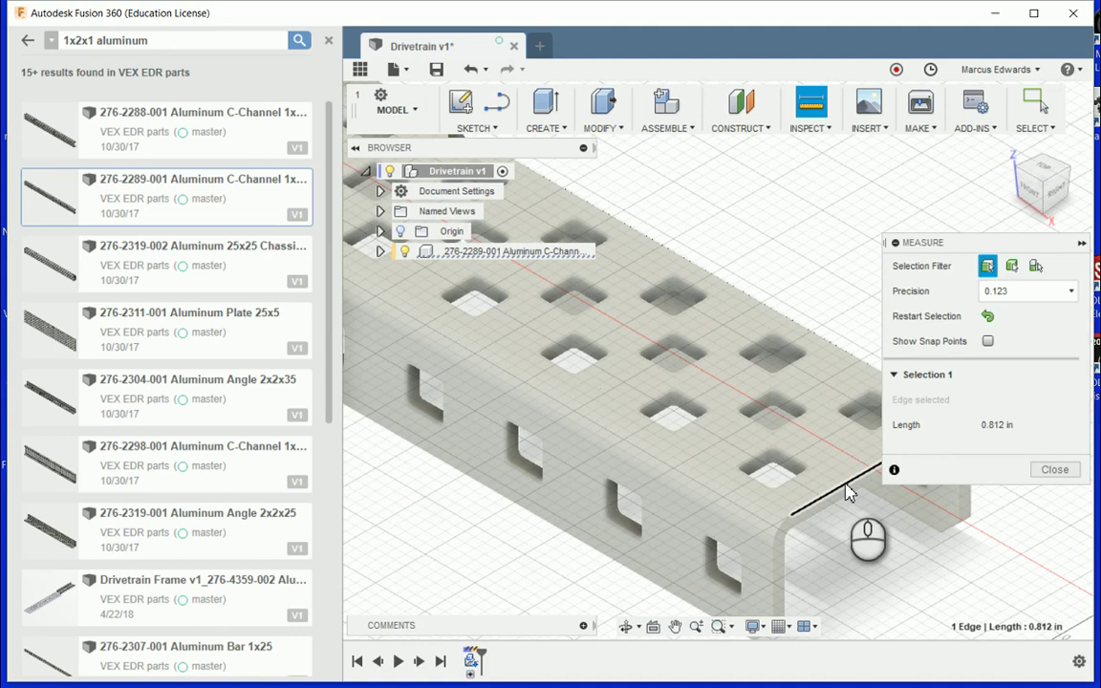
pyautogui.click(847, 492)
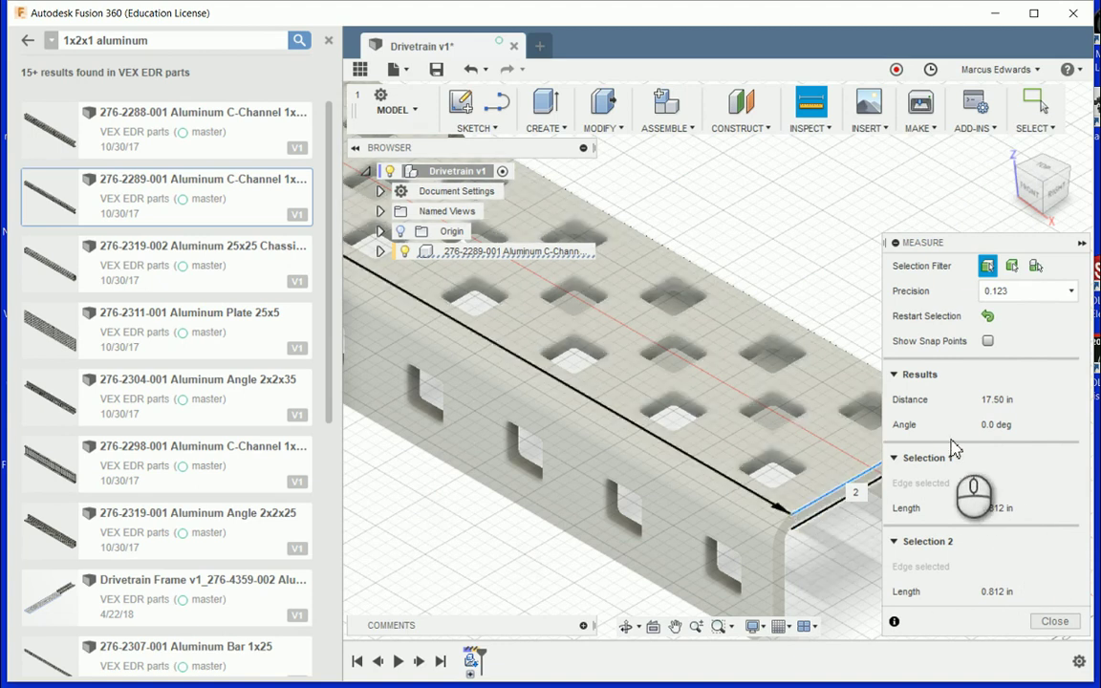
pyautogui.click(1066, 626)
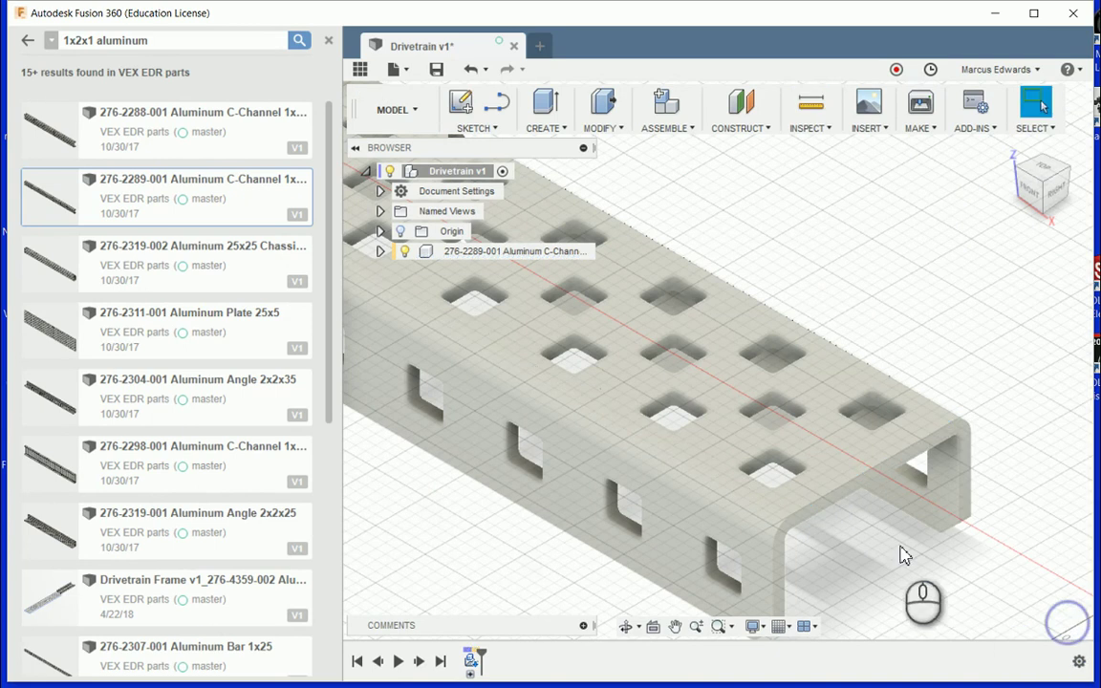
# Step: Measure the C-channel's overall width between the outer vertical edges of its two flanges at the open end
pyautogui.click(774, 568)
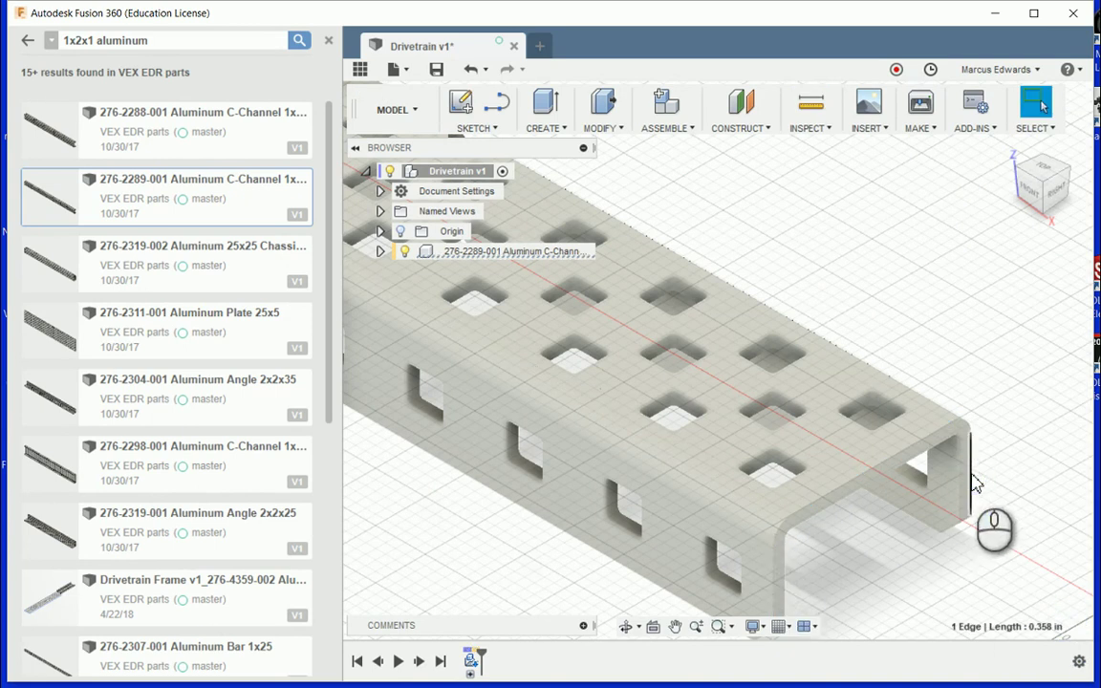
pyautogui.press('i')
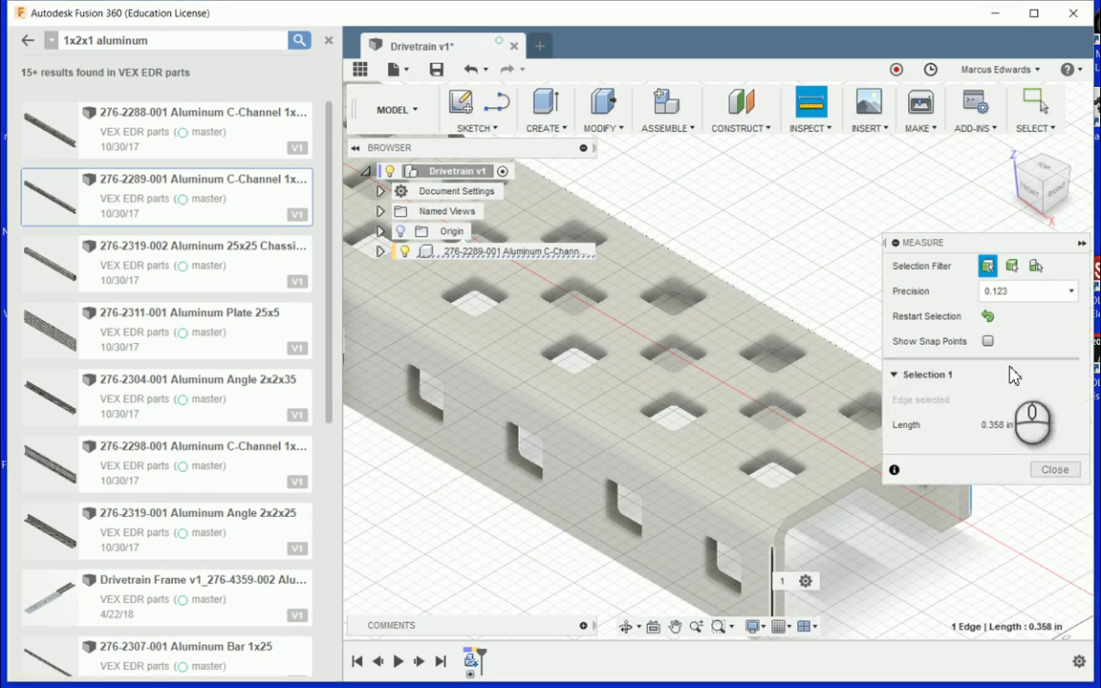
pyautogui.moveTo(1017, 244); pyautogui.dragTo(969, 131)
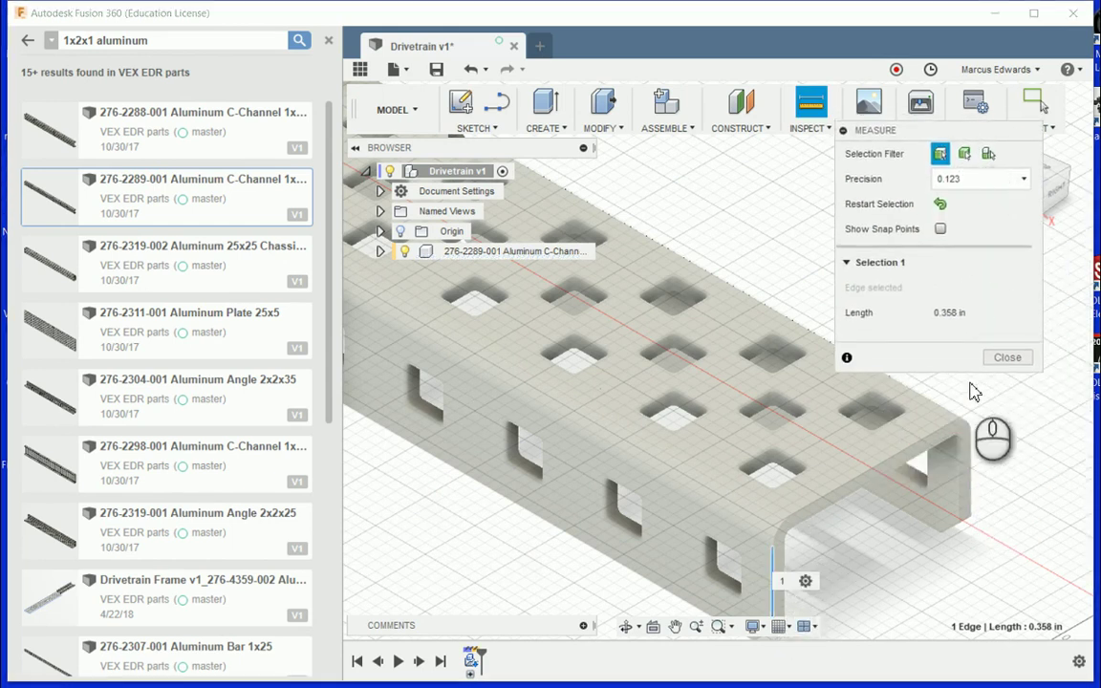
pyautogui.click(972, 469)
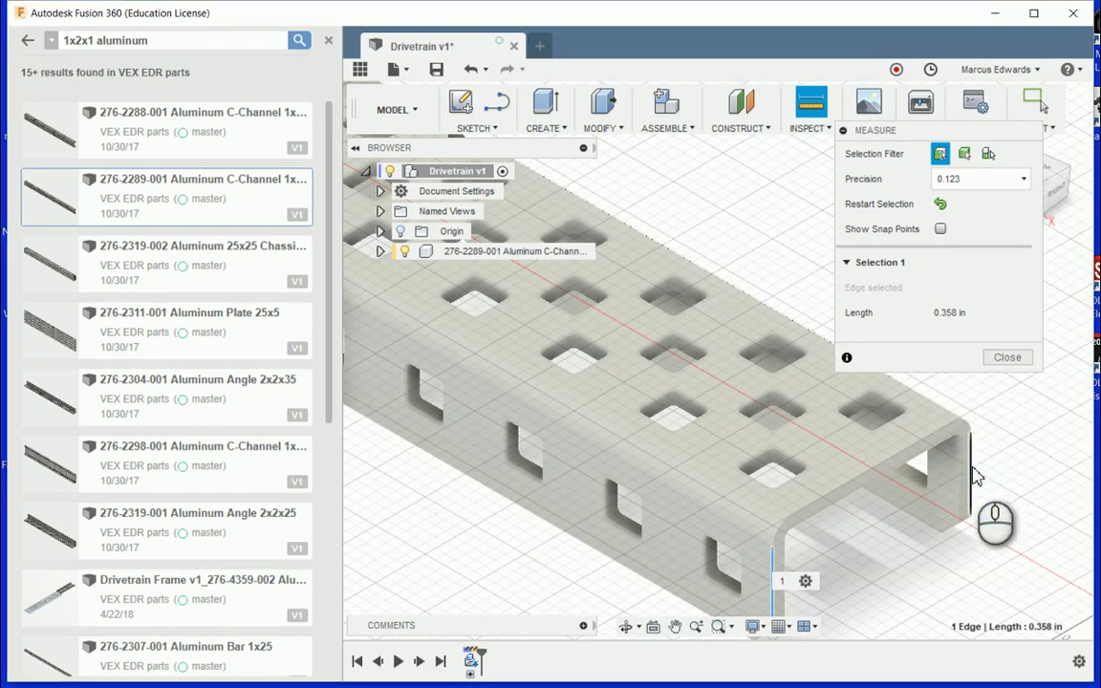
pyautogui.click(975, 475)
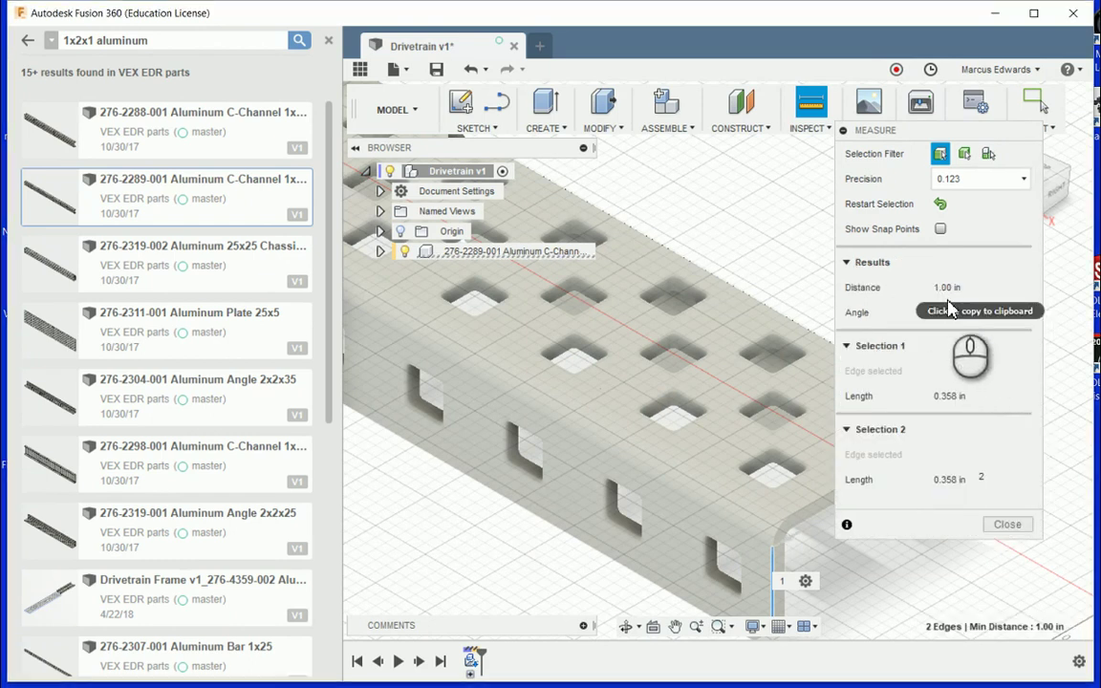
pyautogui.click(1007, 526)
pyautogui.scroll(-5, 1016, 532)
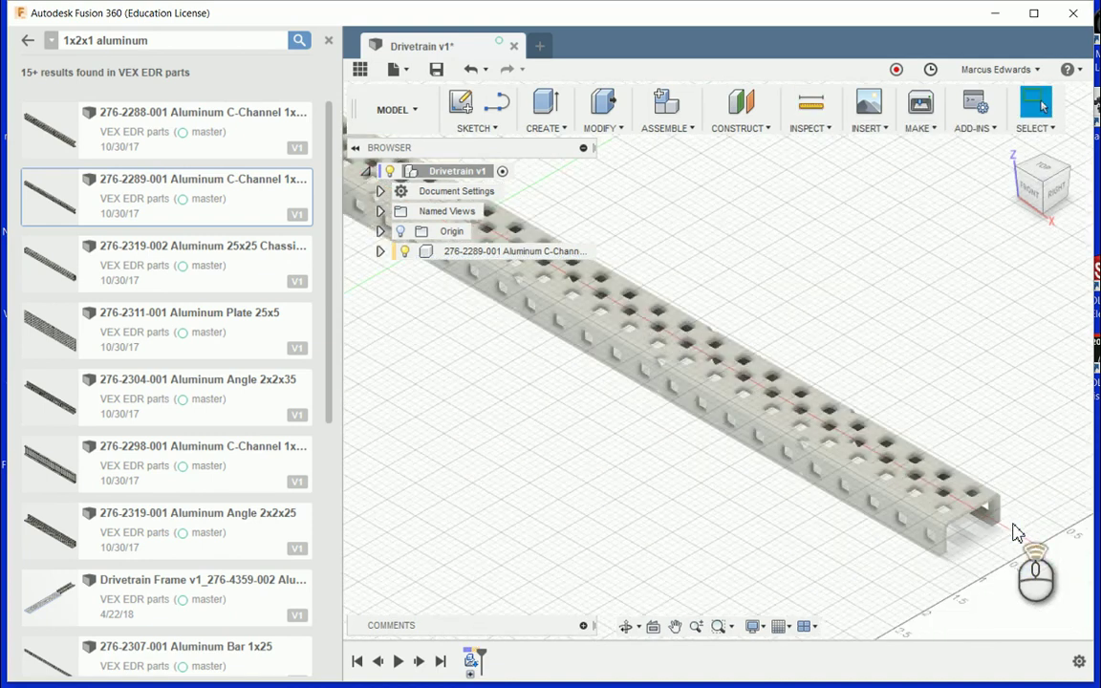
pyautogui.scroll(-2, 1016, 532)
pyautogui.scroll(-3, 557, 401)
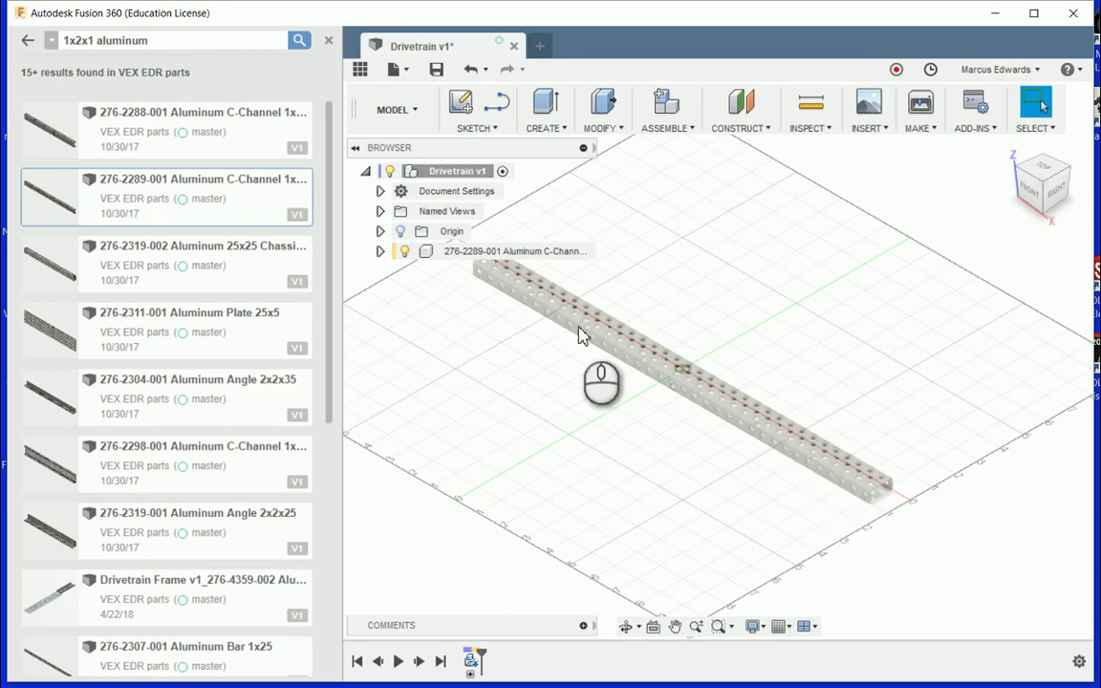
pyautogui.click(492, 250)
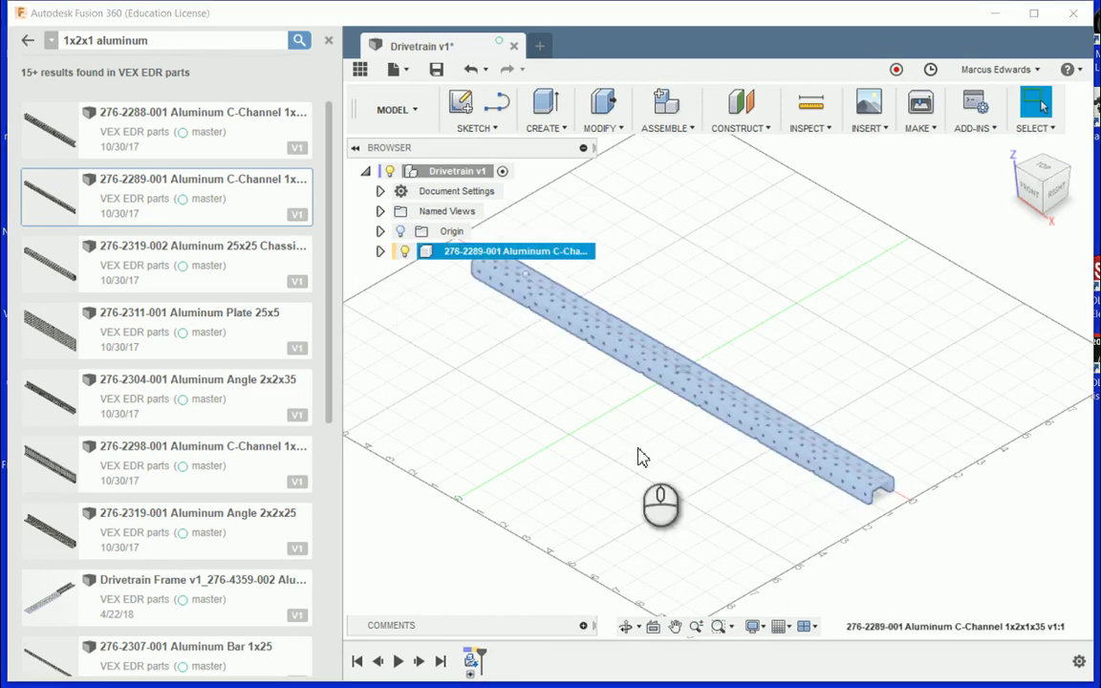
pyautogui.click(718, 570)
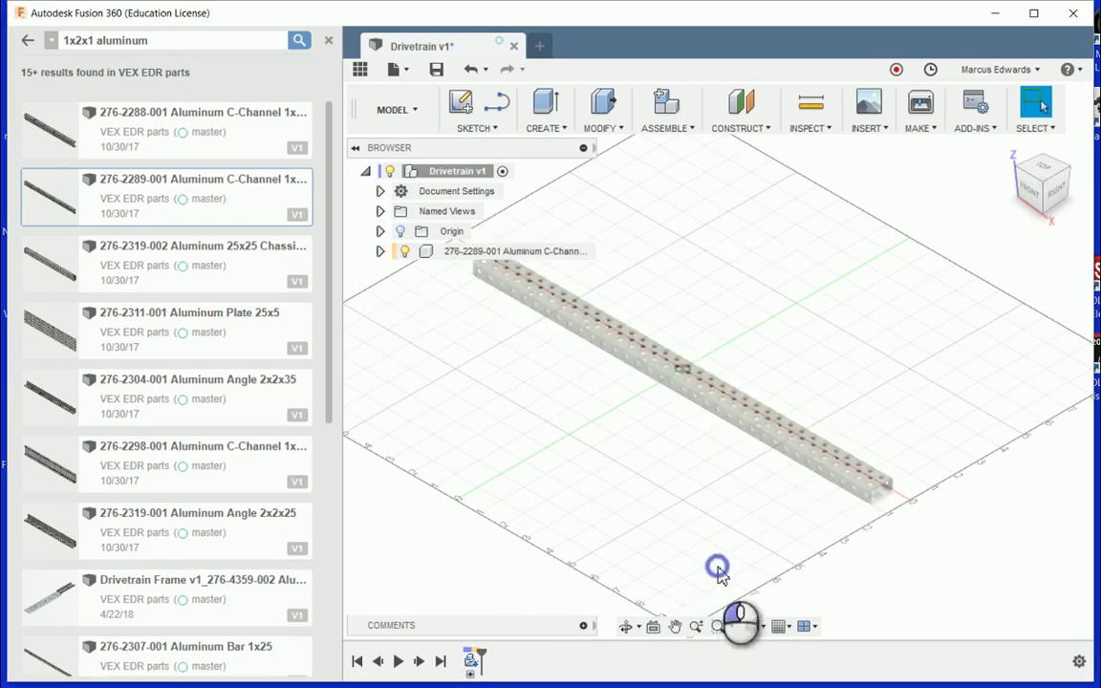
pyautogui.click(807, 459)
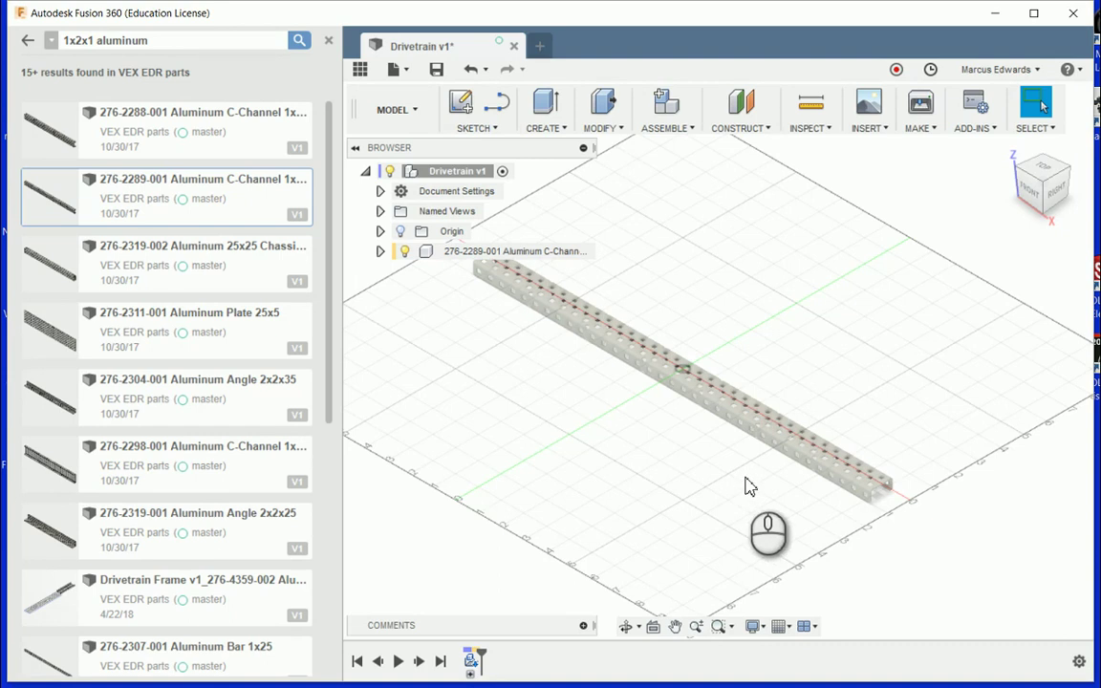
pyautogui.press('m')
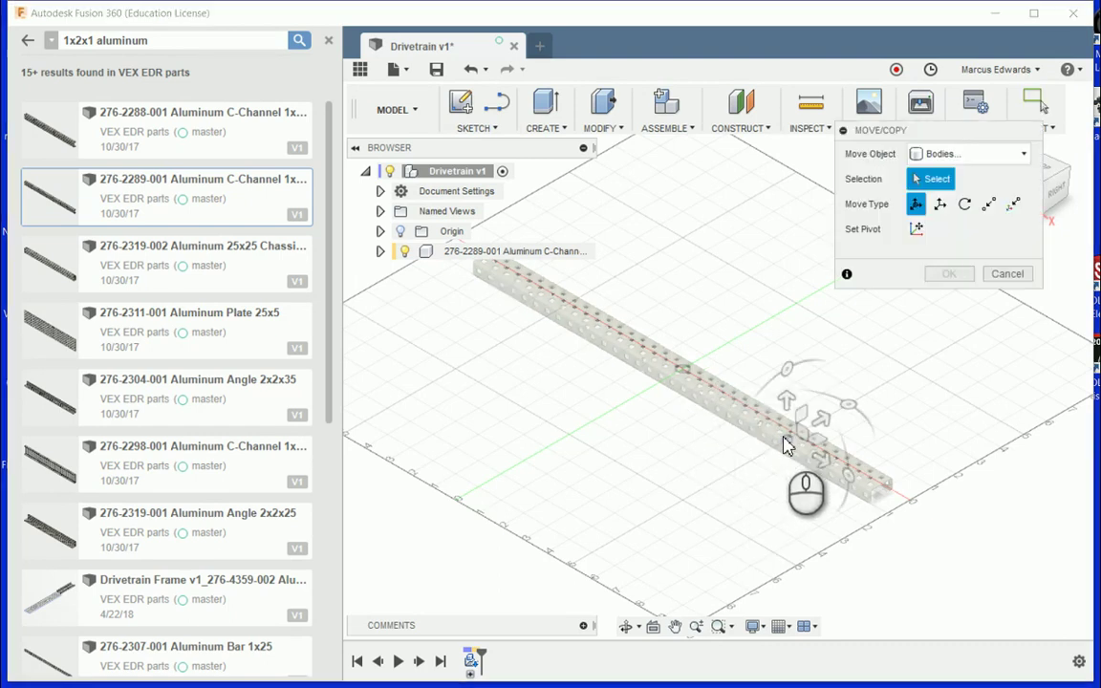
pyautogui.scroll(8, 793, 448)
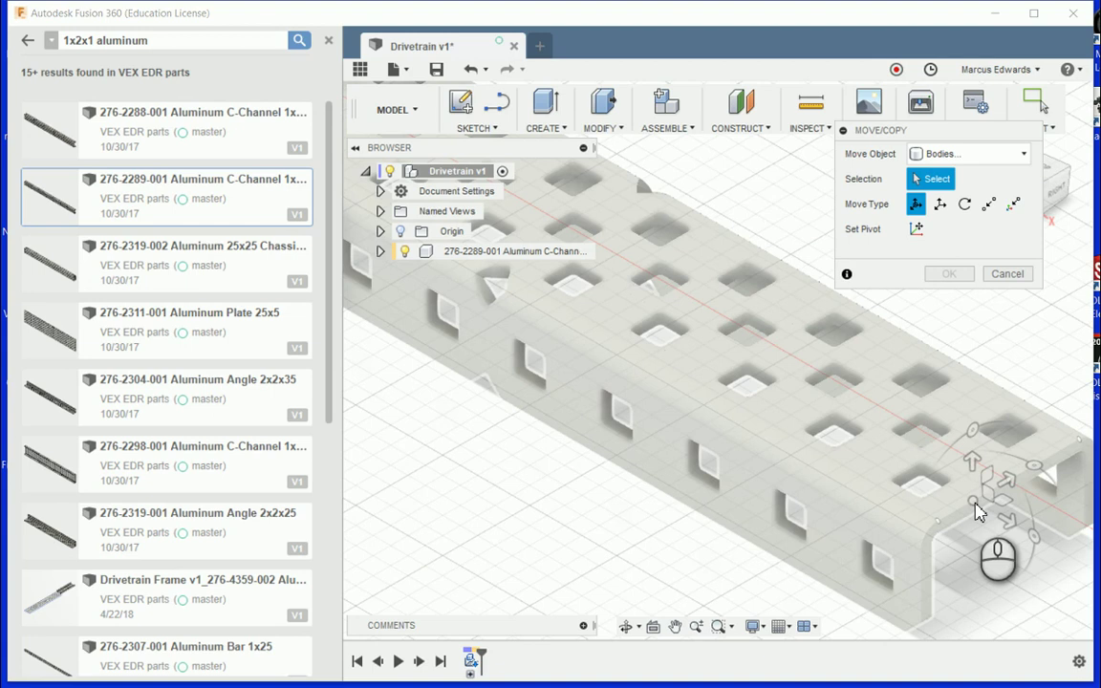
pyautogui.click(975, 507)
pyautogui.scroll(-5, 977, 506)
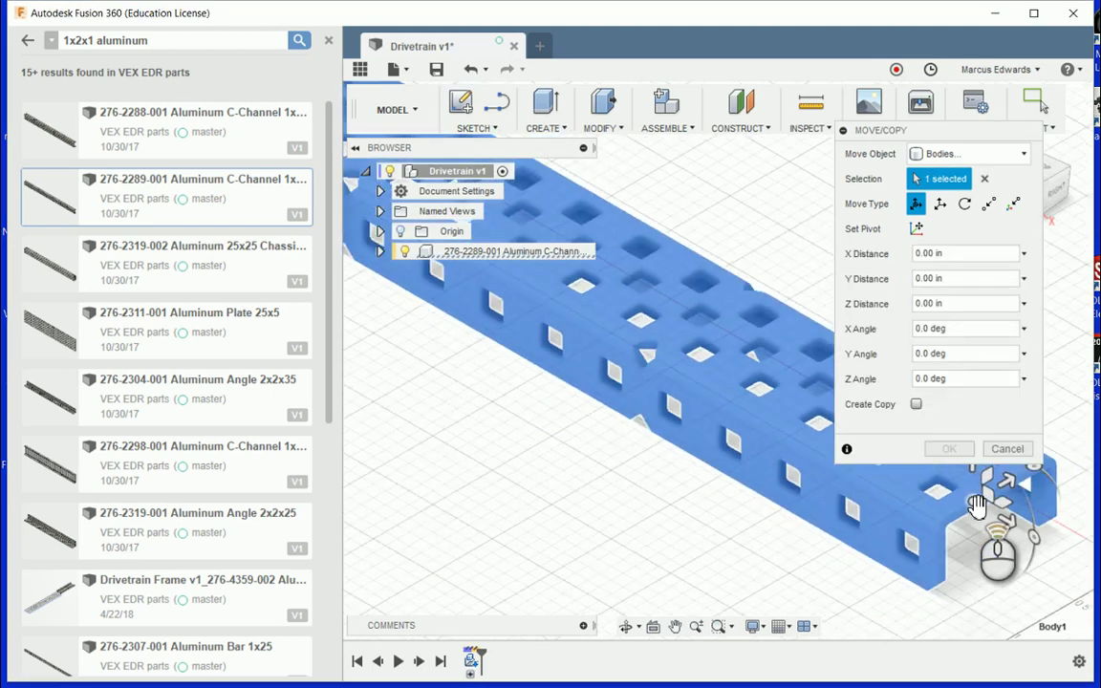
pyautogui.moveTo(923, 137); pyautogui.dragTo(469, 288)
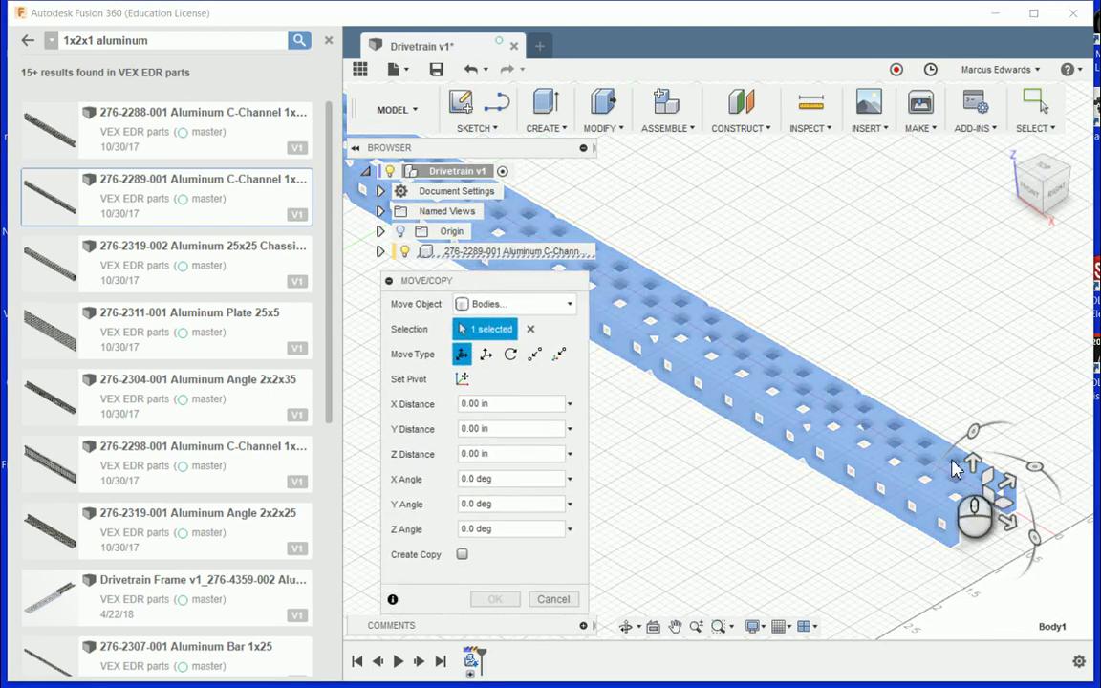
pyautogui.moveTo(971, 463); pyautogui.dragTo(974, 396)
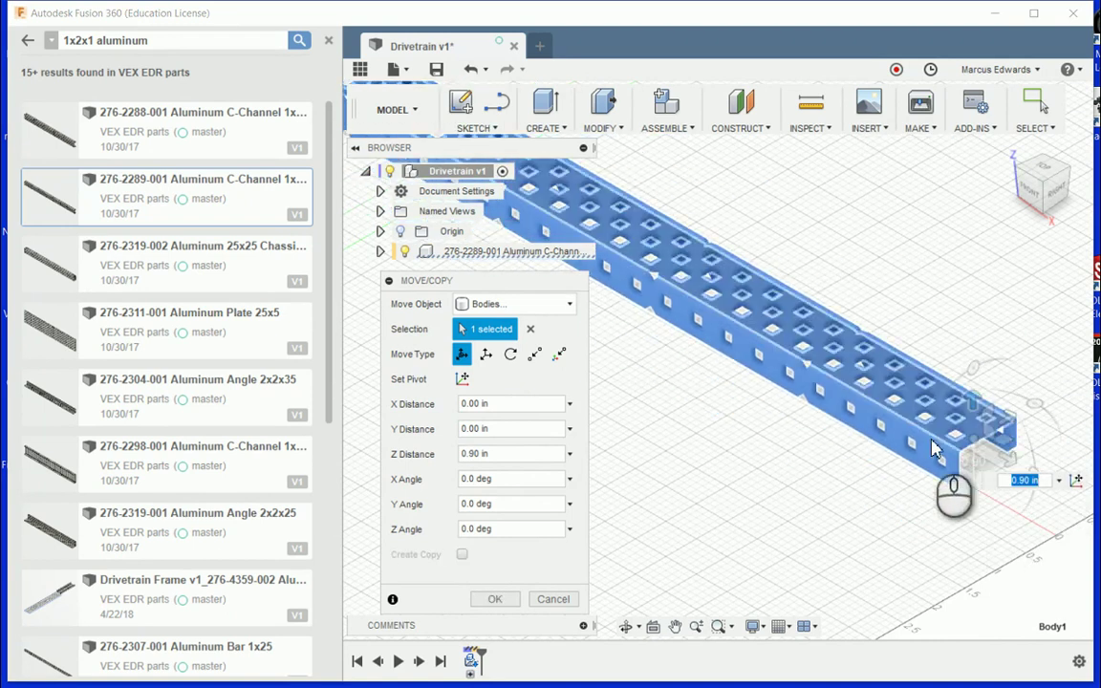
pyautogui.keyDown('shift'); pyautogui.moveTo(920, 486); pyautogui.dragTo(860, 454, button='middle'); pyautogui.keyUp('shift')
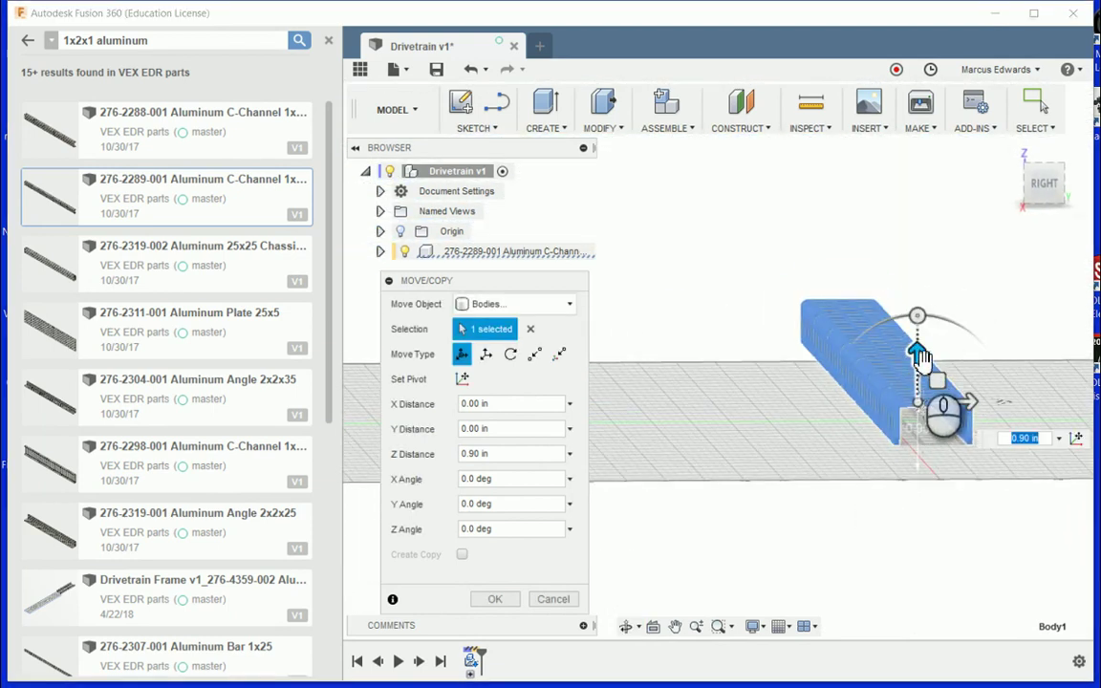
pyautogui.moveTo(919, 356); pyautogui.dragTo(876, 430)
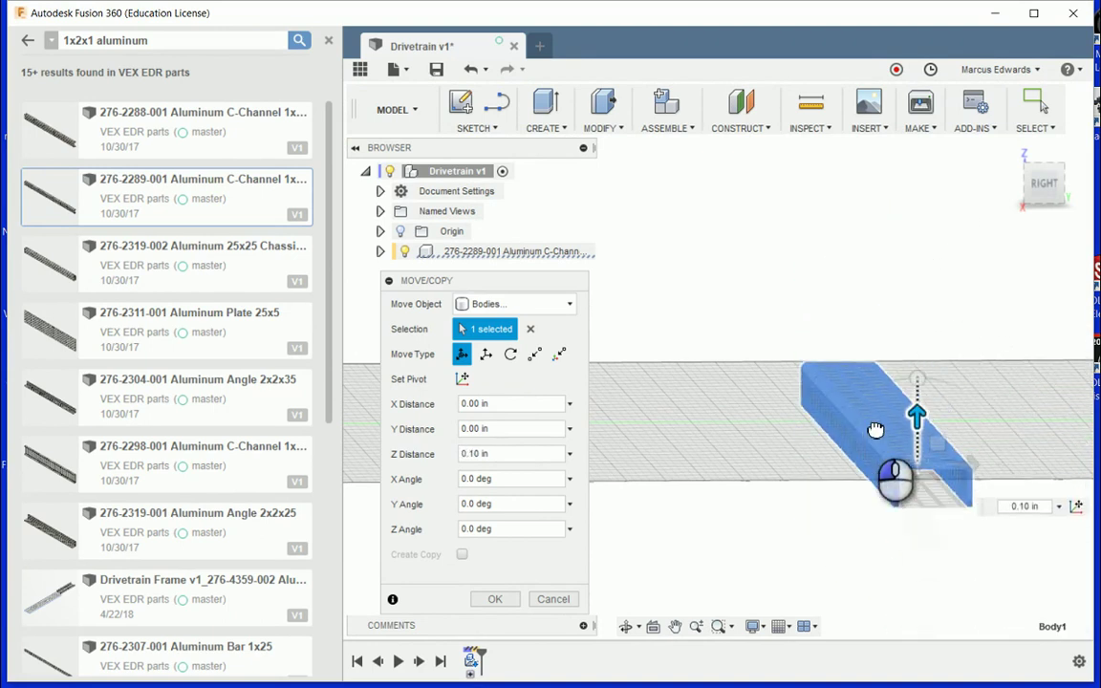
pyautogui.moveTo(494, 278); pyautogui.dragTo(664, 186)
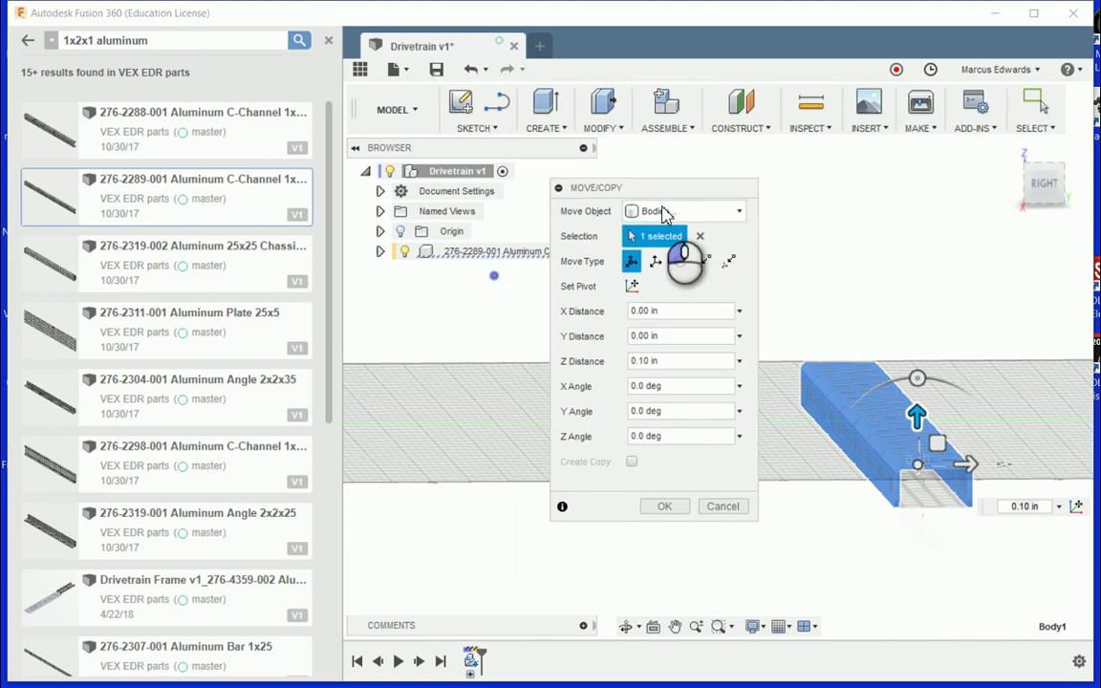
pyautogui.click(722, 506)
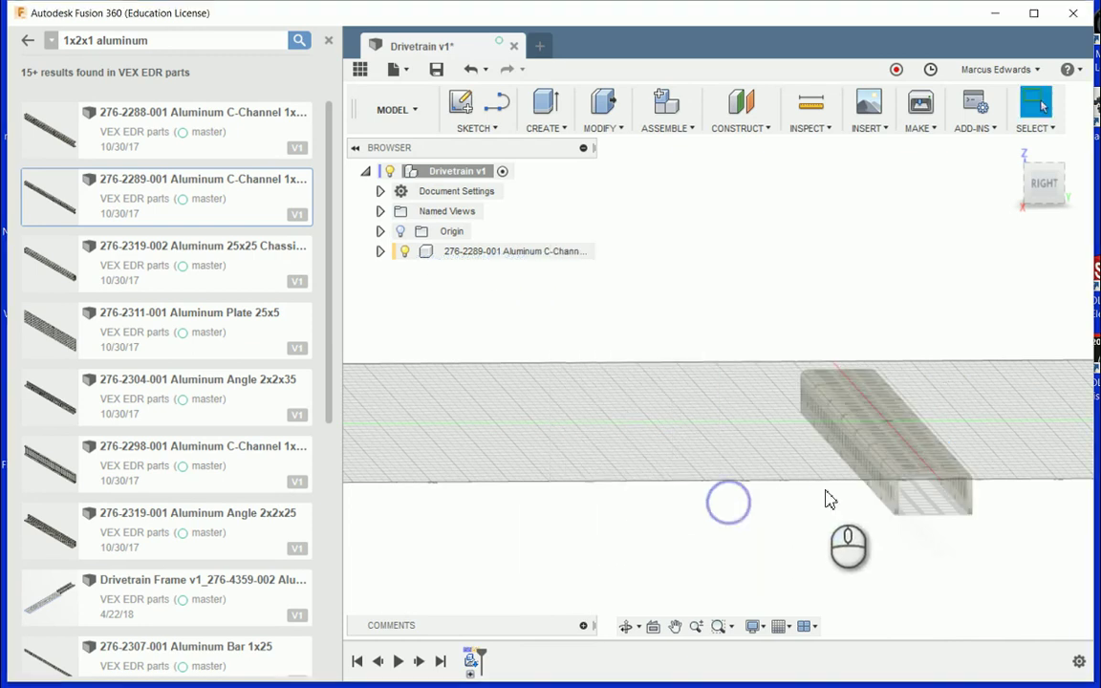
# Step: Examine the square hole pattern along the C-channel's top face and at its far end
pyautogui.scroll(3, 922, 416)
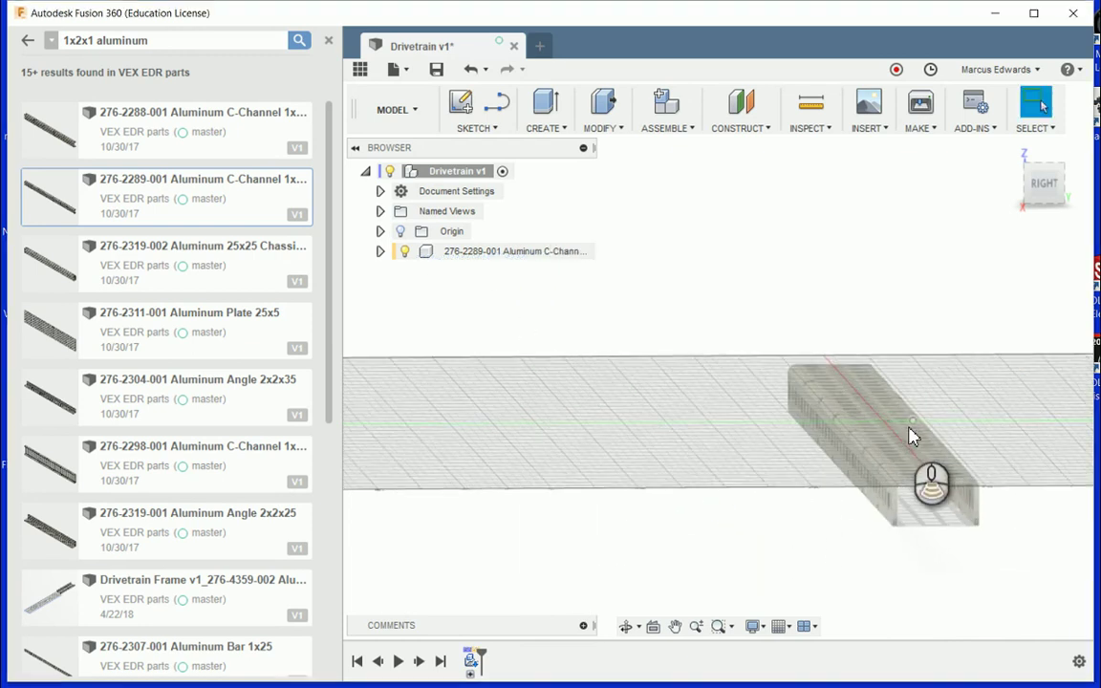
pyautogui.keyDown('shift'); pyautogui.moveTo(840, 435); pyautogui.dragTo(817, 442, button='middle'); pyautogui.keyUp('shift')
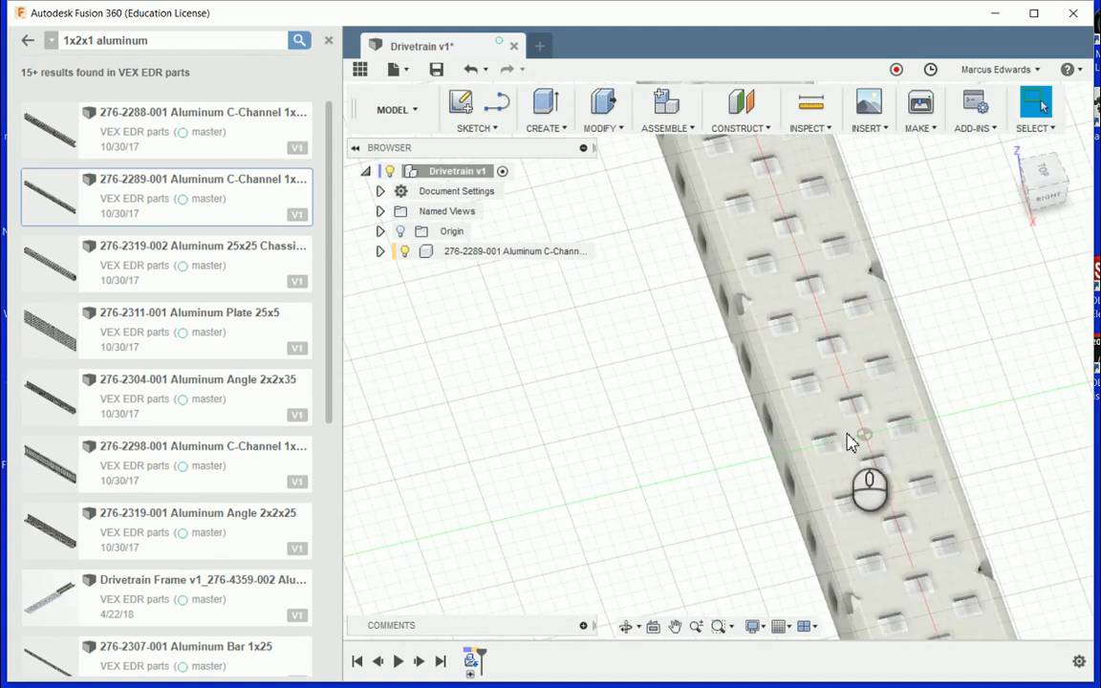
pyautogui.scroll(-3, 849, 446)
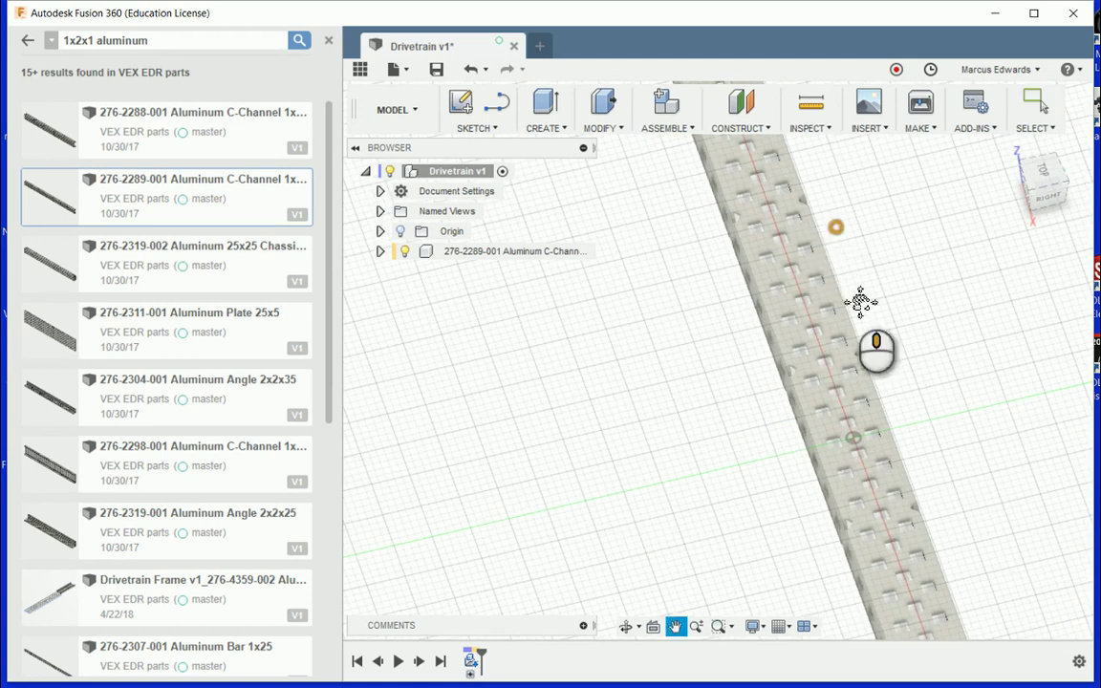
pyautogui.moveTo(860, 302); pyautogui.dragTo(923, 585, button='middle')
pyautogui.scroll(6, 730, 243)
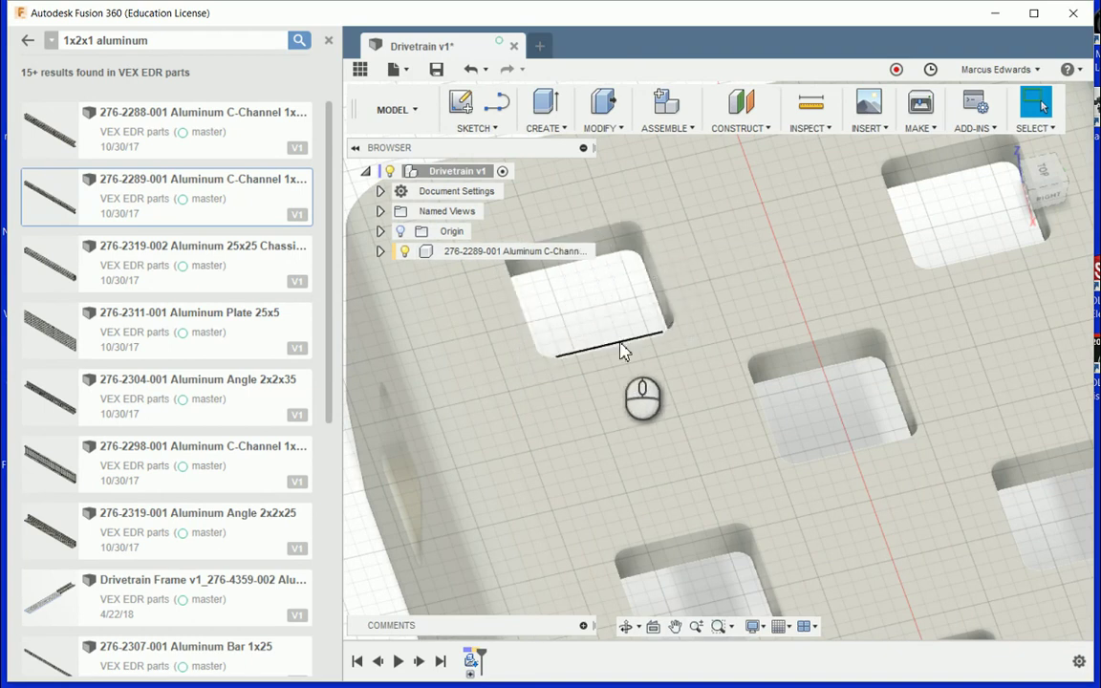
pyautogui.scroll(-5, 621, 352)
pyautogui.scroll(-2, 621, 351)
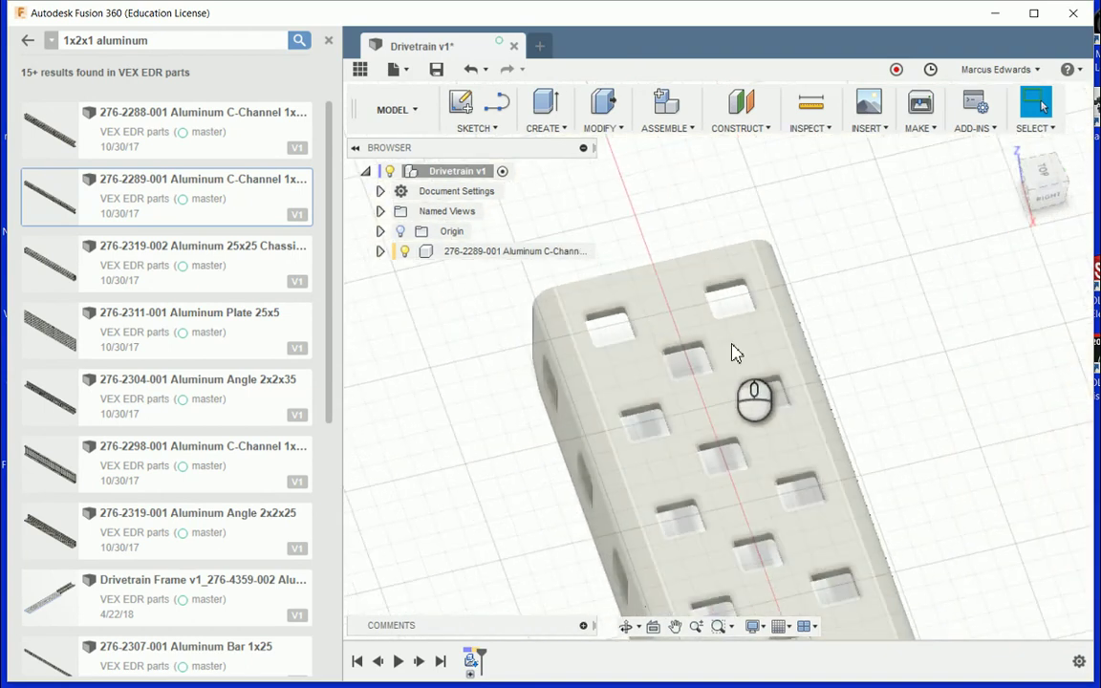
pyautogui.scroll(2, 574, 354)
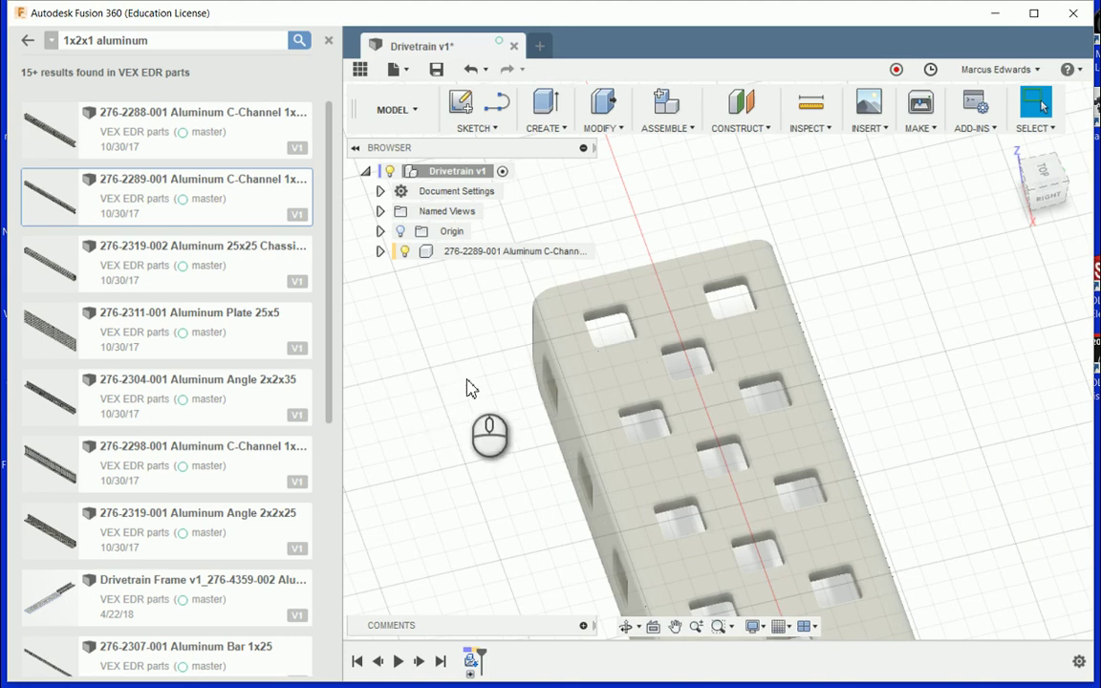
pyautogui.scroll(5, 473, 385)
pyautogui.scroll(-5, 476, 385)
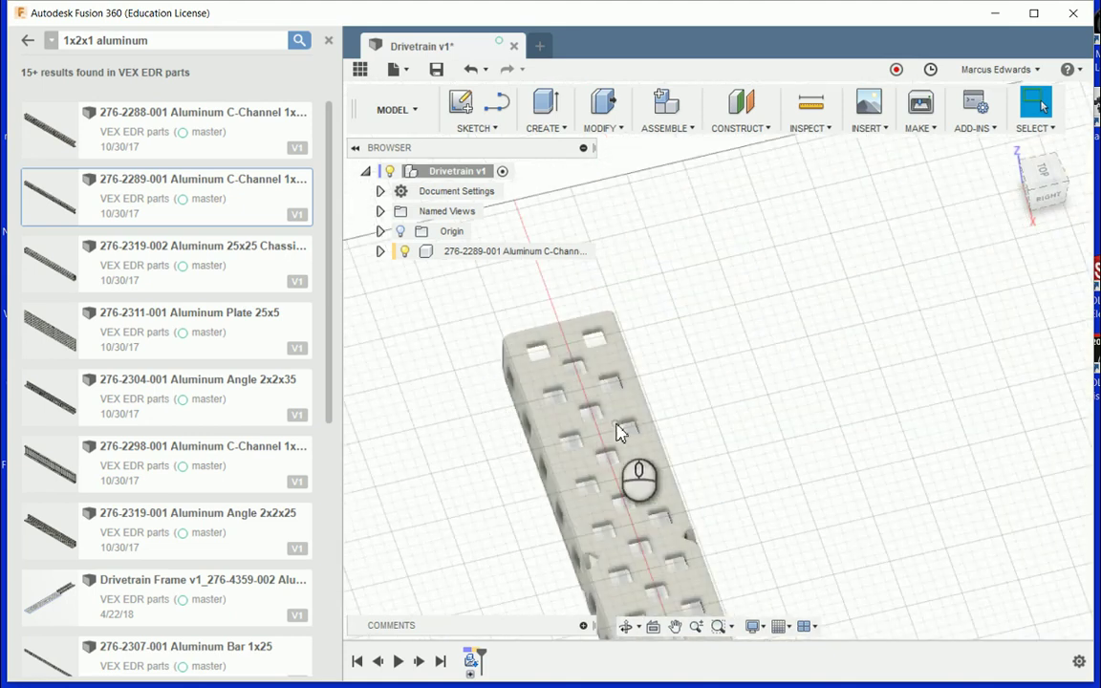
pyautogui.moveTo(558, 387); pyautogui.dragTo(730, 273, button='middle')
pyautogui.scroll(-3, 776, 337)
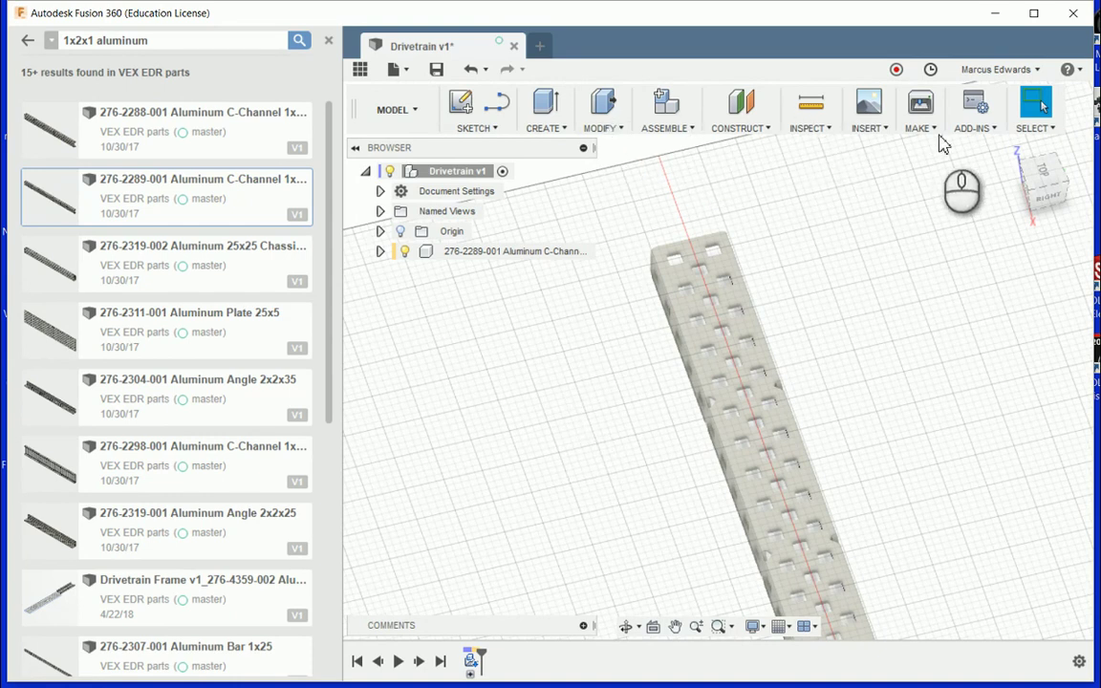
pyautogui.click(545, 132)
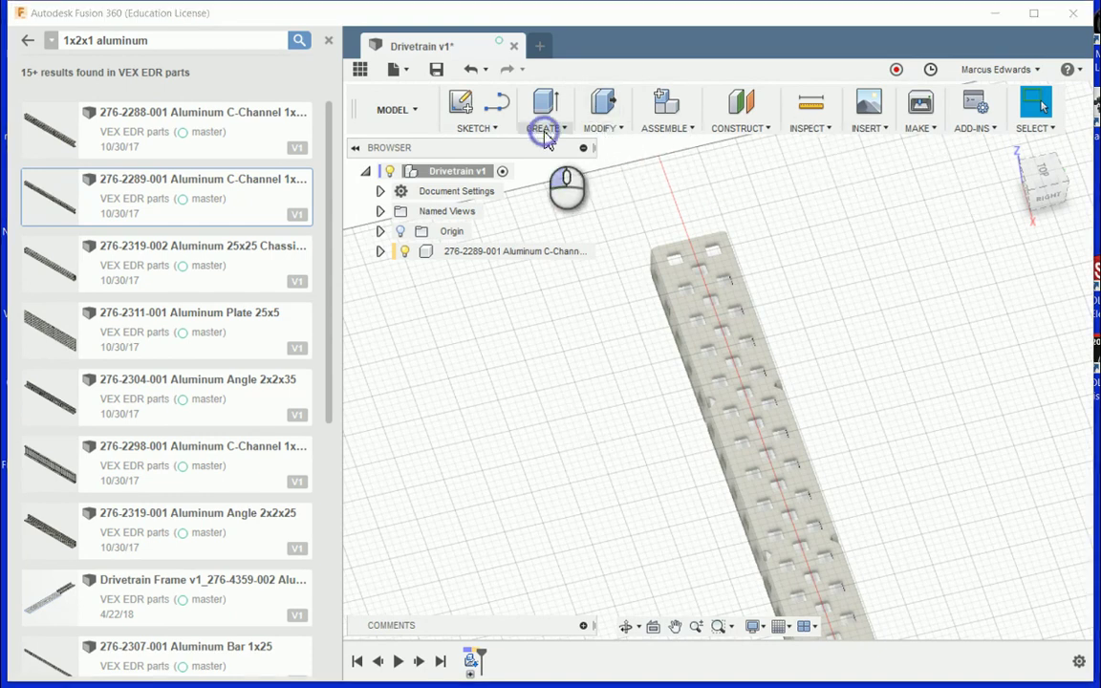
pyautogui.click(666, 128)
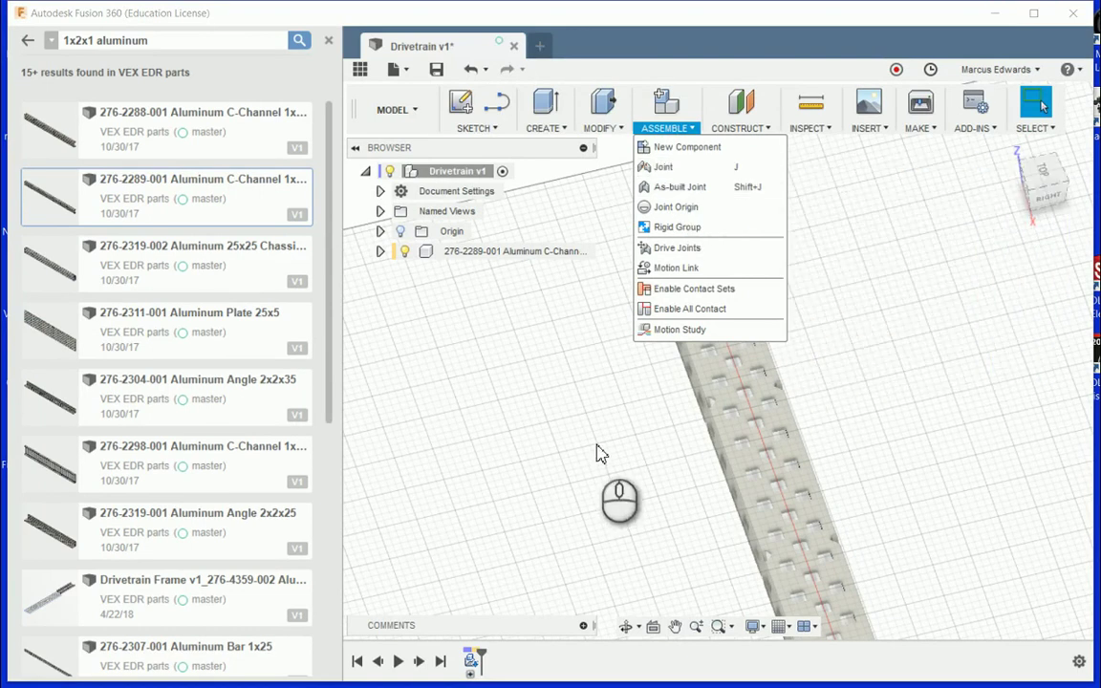
pyautogui.click(560, 432)
pyautogui.click(115, 130)
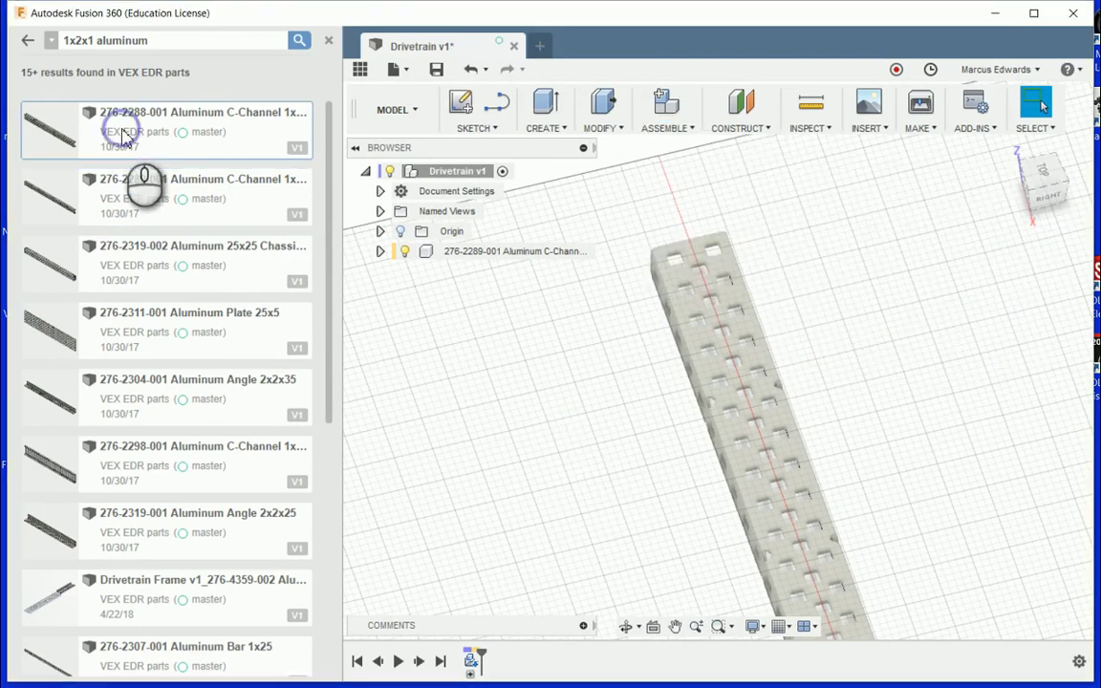
pyautogui.click(137, 199)
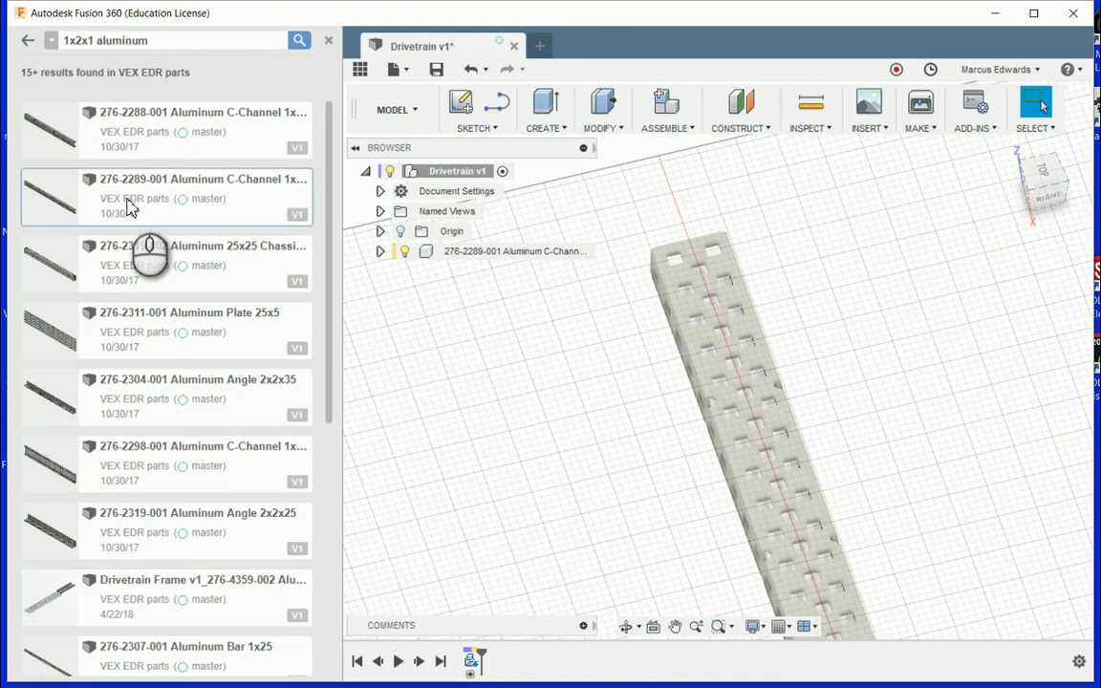
pyautogui.moveTo(131, 206); pyautogui.dragTo(878, 306)
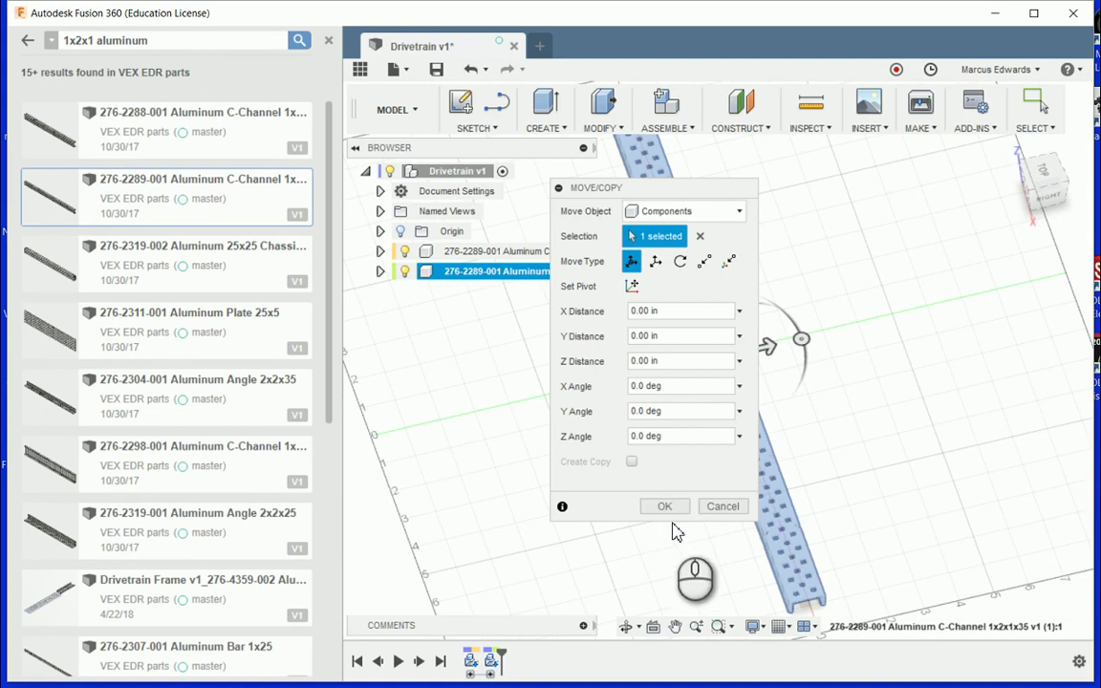
pyautogui.moveTo(772, 345); pyautogui.dragTo(904, 308)
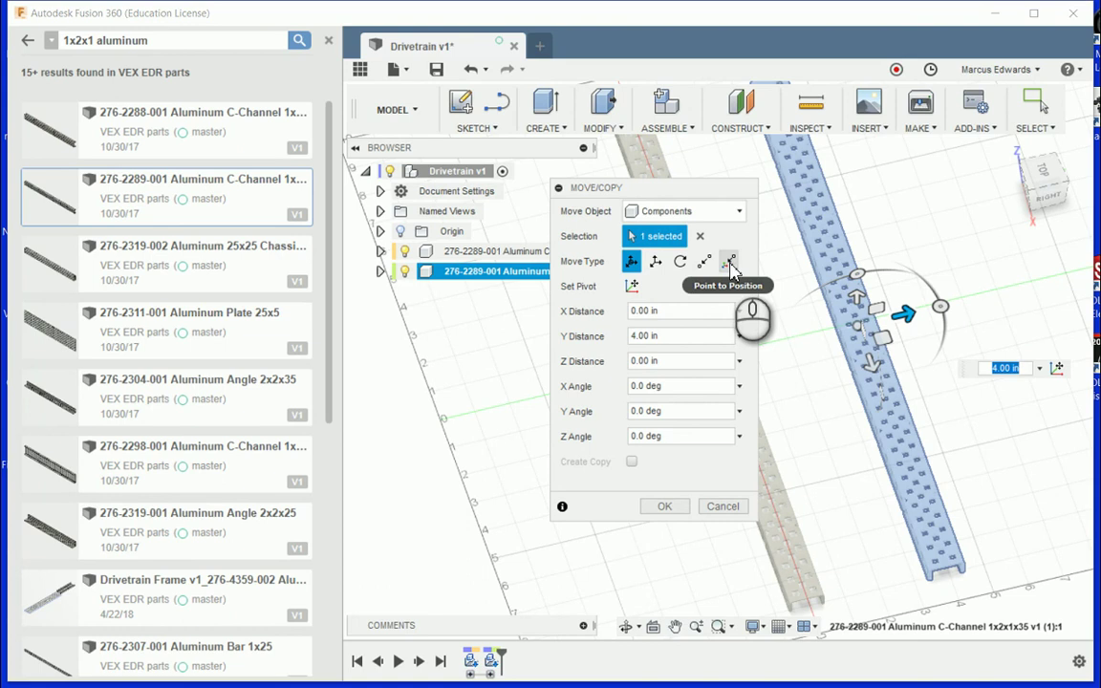
pyautogui.click(706, 212)
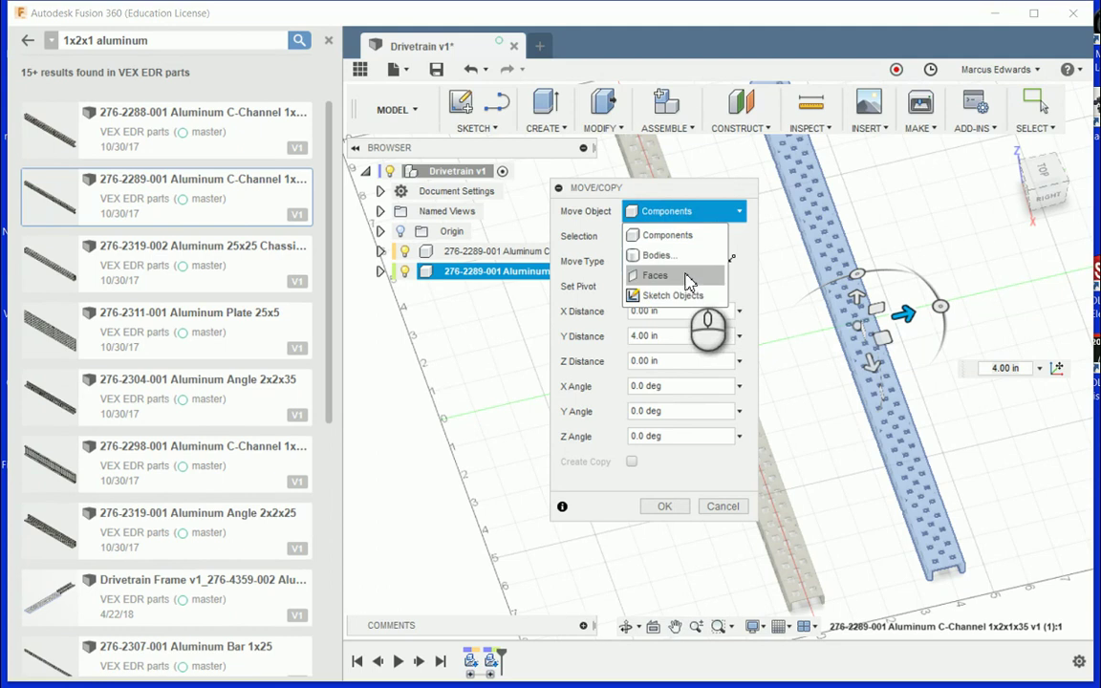
pyautogui.click(658, 235)
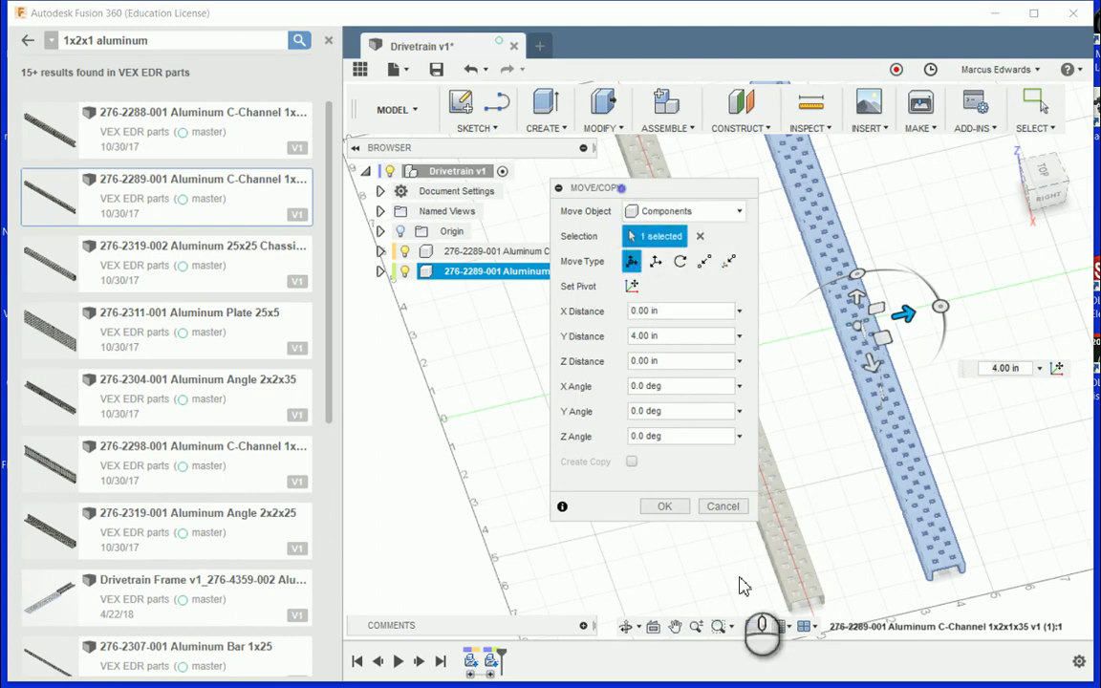
pyautogui.click(665, 506)
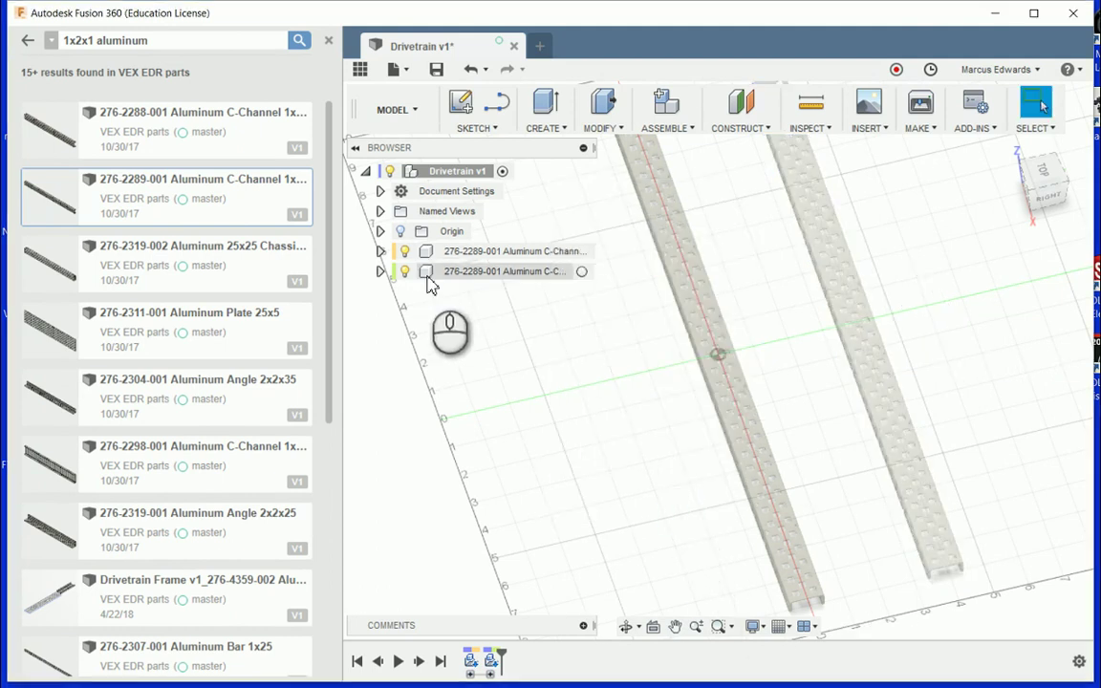
# Step: Try a rigid joint from the second C-channel's near top corner to the facing top corner at the same end of the first channel
pyautogui.scroll(3, 830, 369)
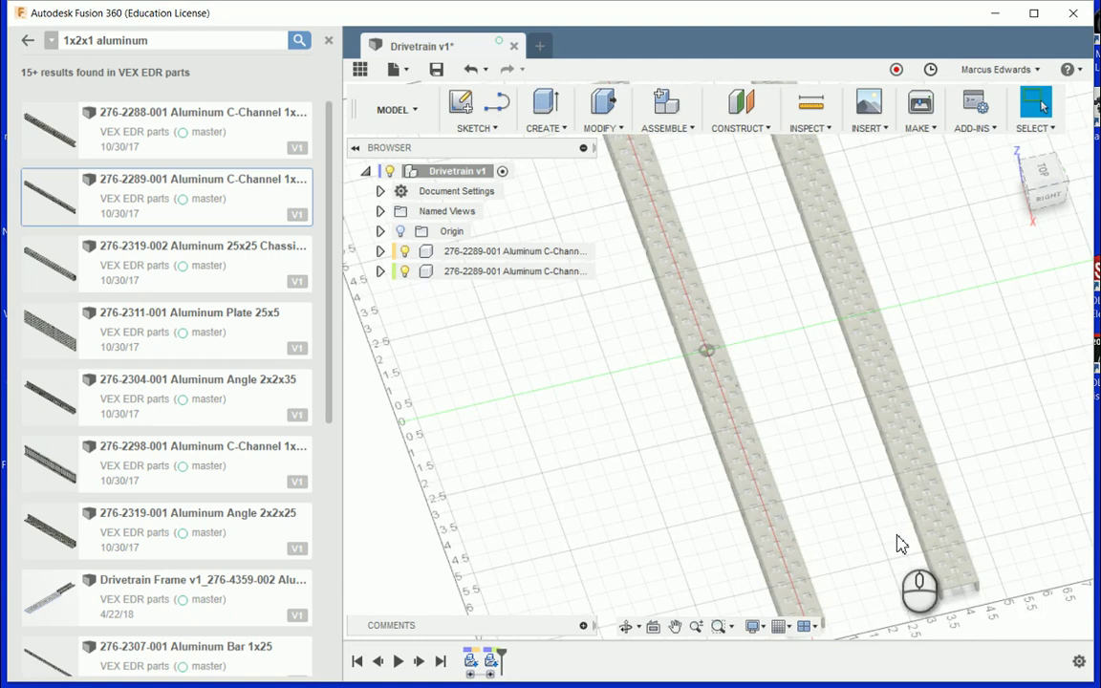
pyautogui.moveTo(902, 551); pyautogui.dragTo(925, 336, button='middle')
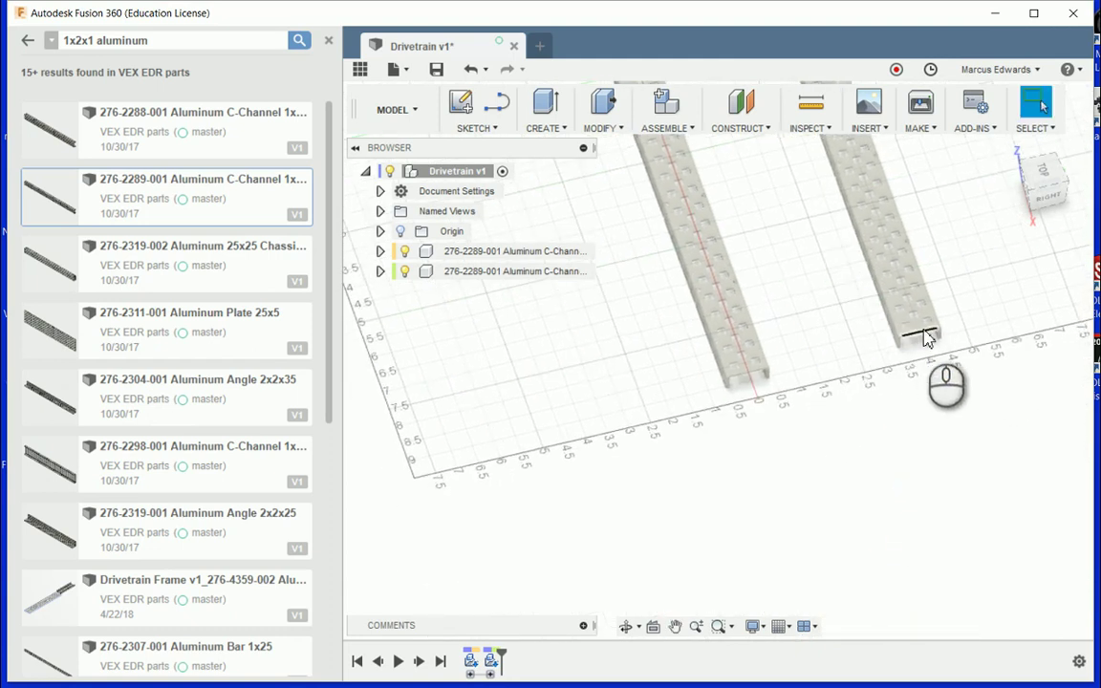
pyautogui.scroll(5, 915, 339)
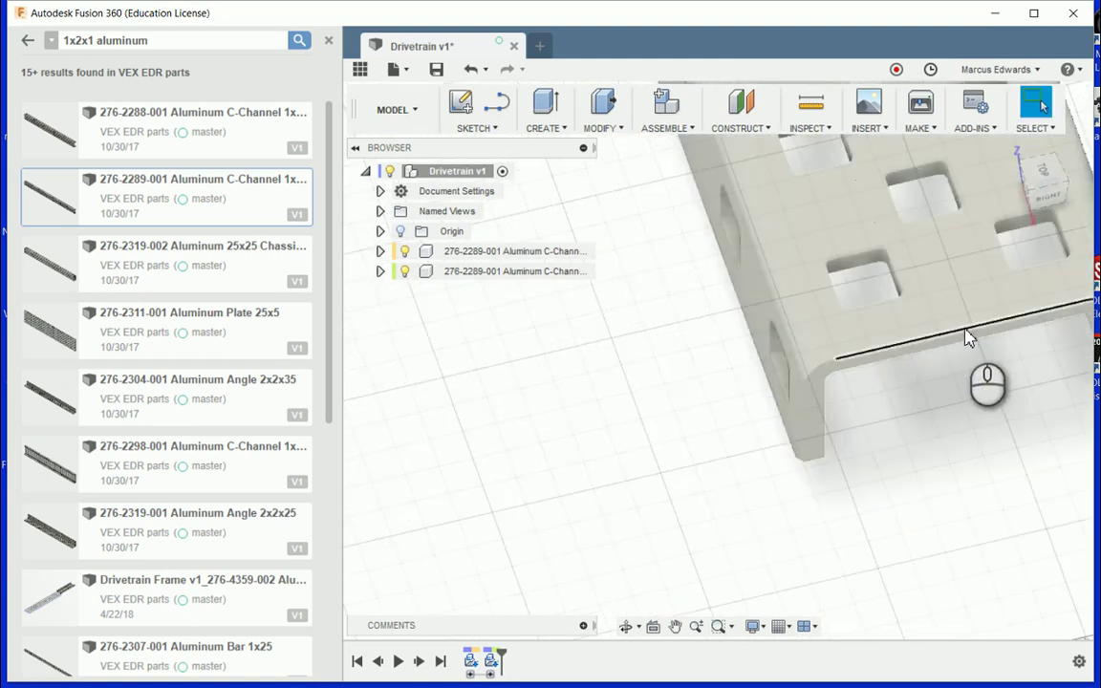
pyautogui.scroll(-5, 963, 344)
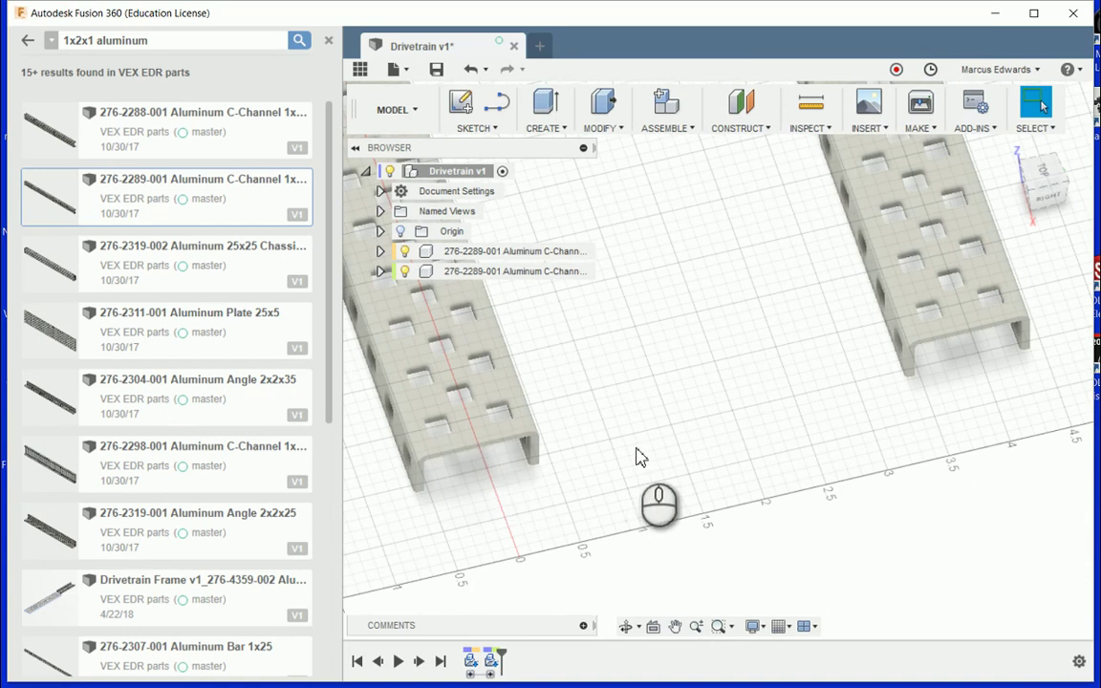
pyautogui.press('j')
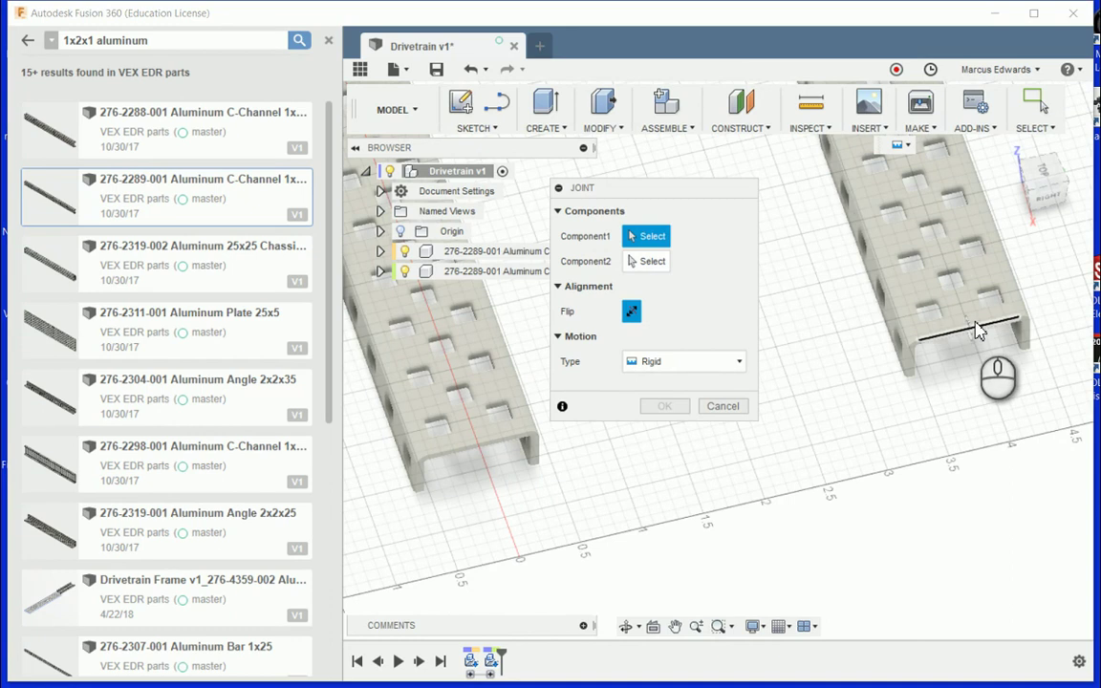
pyautogui.scroll(5, 977, 330)
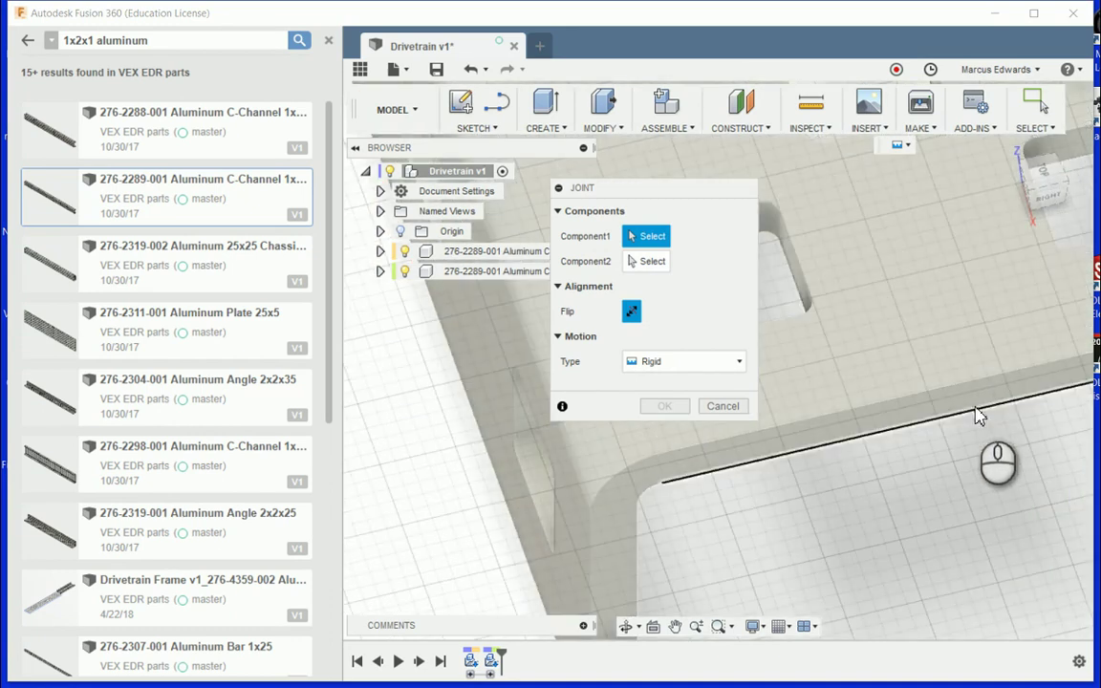
pyautogui.scroll(-3, 977, 392)
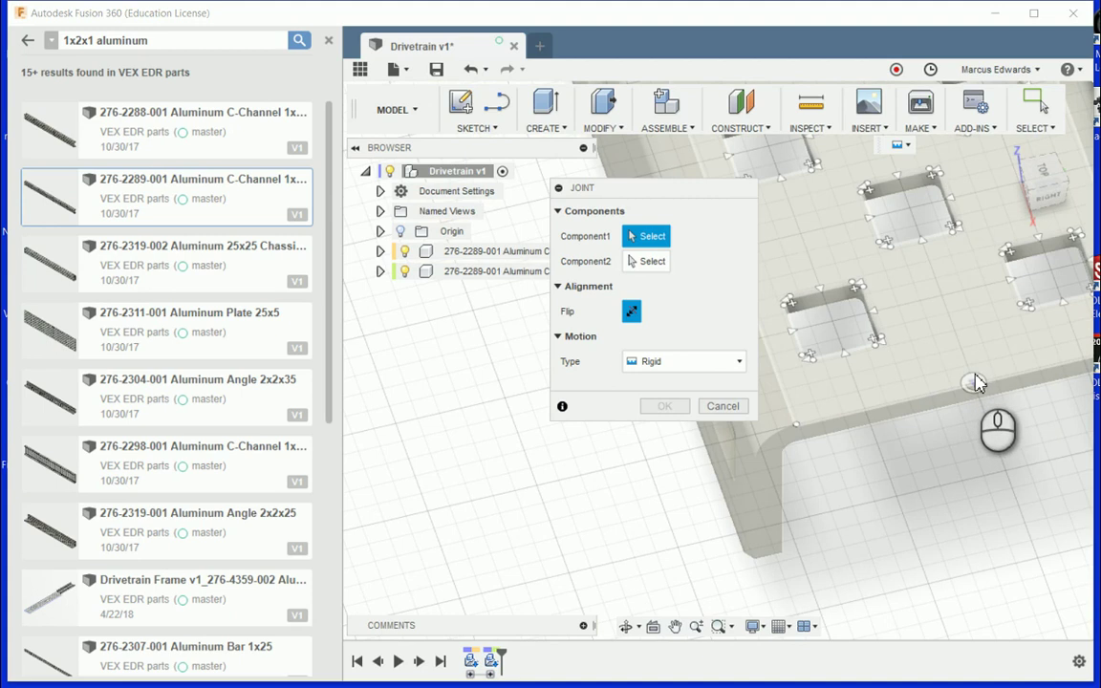
pyautogui.click(800, 428)
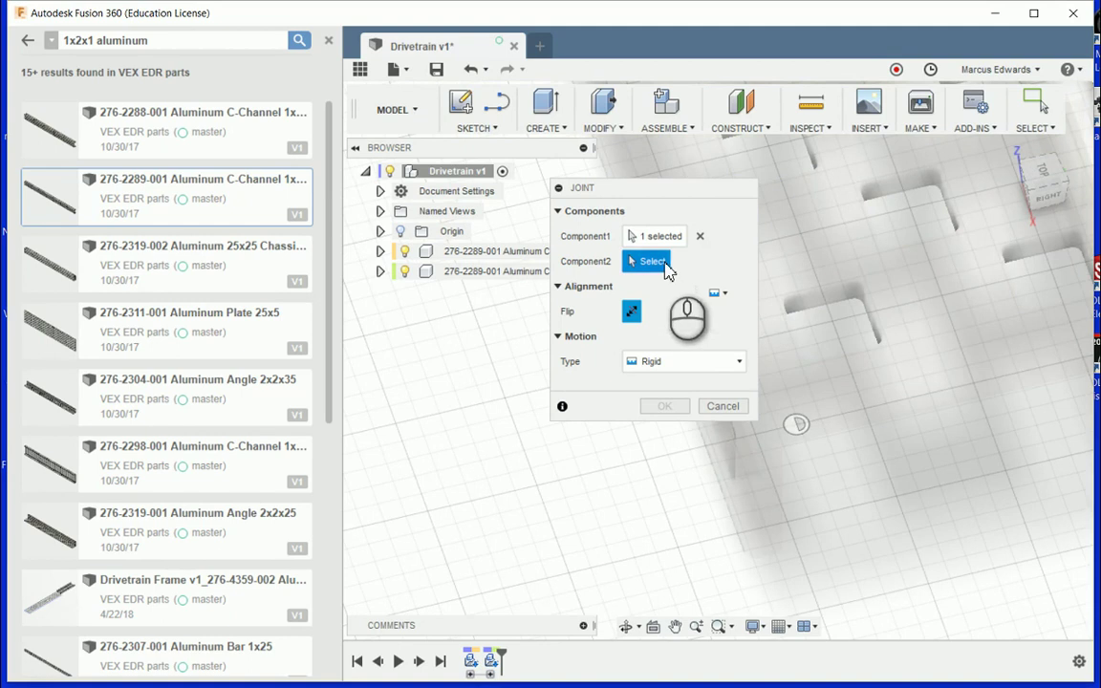
pyautogui.scroll(1, 560, 491)
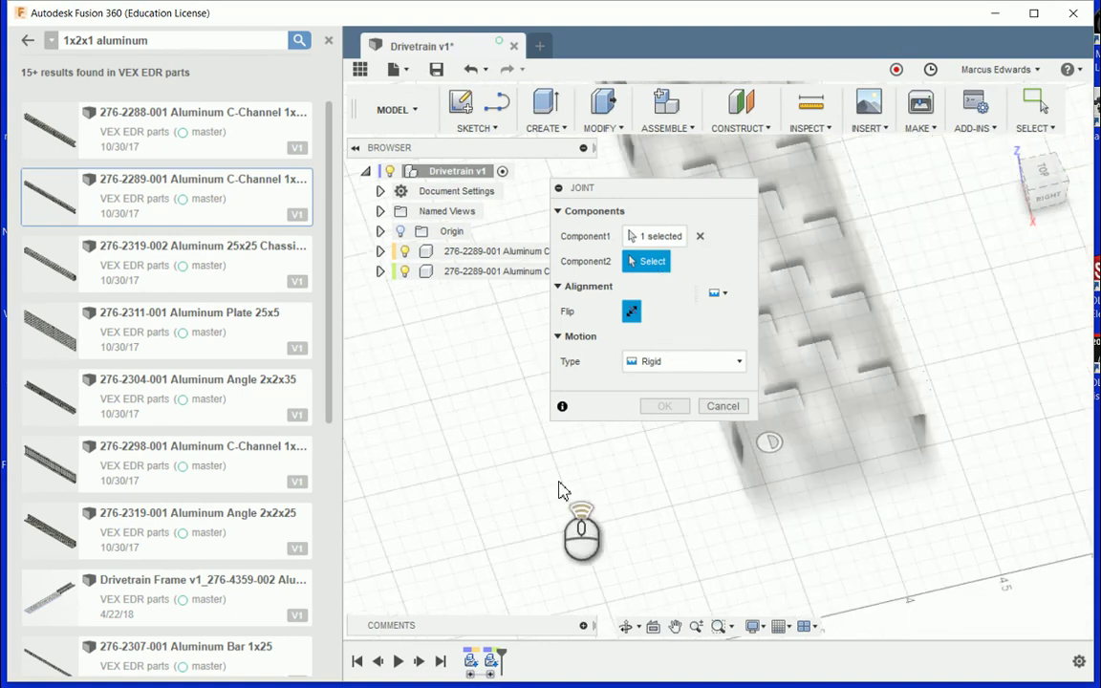
pyautogui.moveTo(606, 482); pyautogui.dragTo(1008, 378, button='middle')
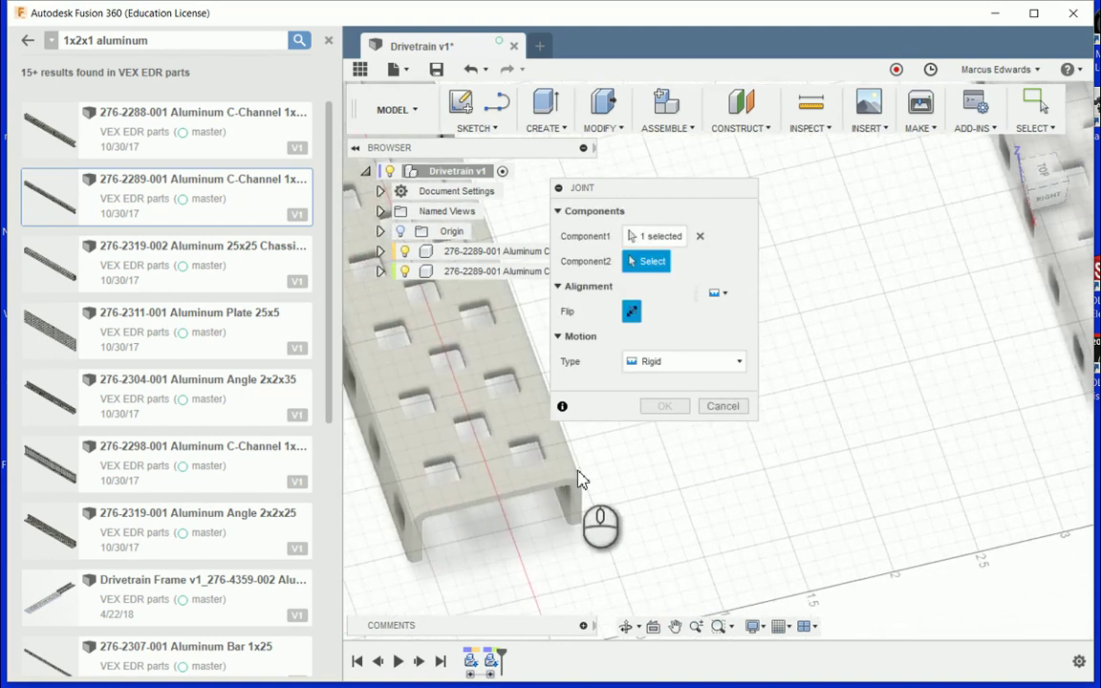
pyautogui.scroll(-3, 573, 482)
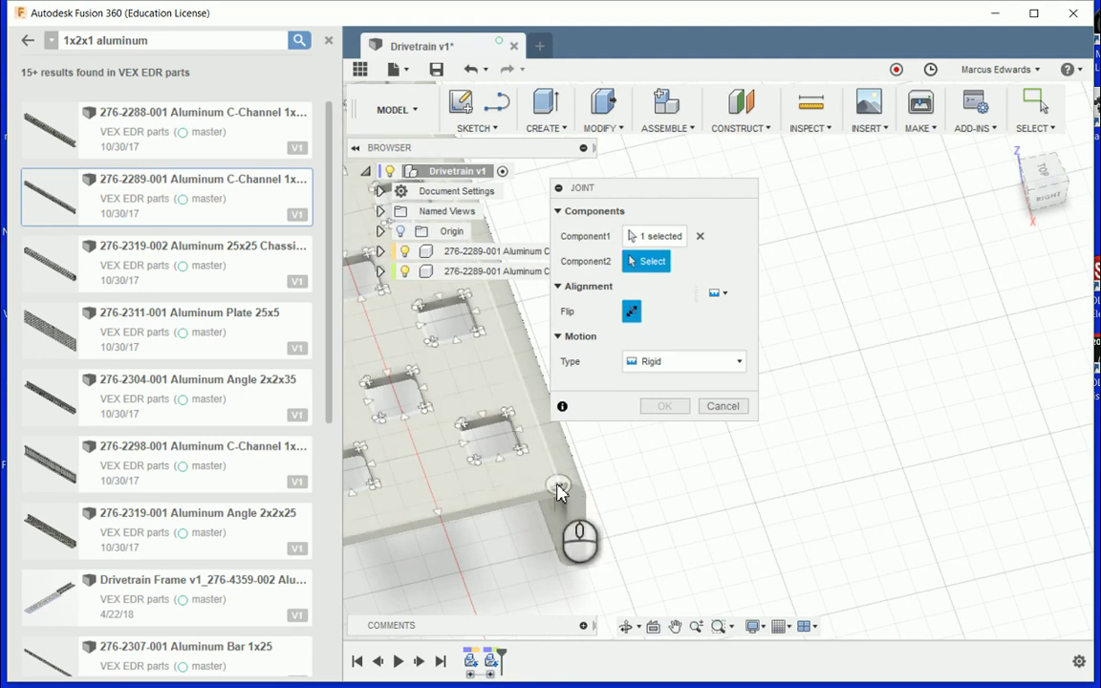
pyautogui.click(559, 490)
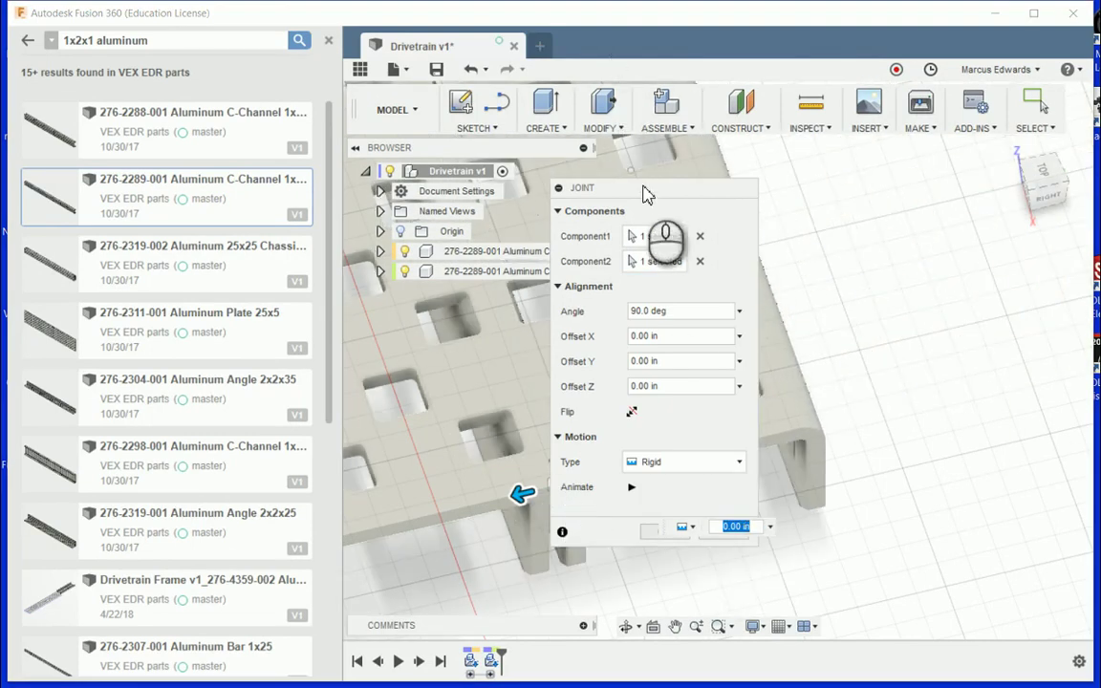
# Step: Flip the joint's alignment and inspect how the two C-channels meet at the joined corner
pyautogui.moveTo(648, 197); pyautogui.dragTo(877, 154)
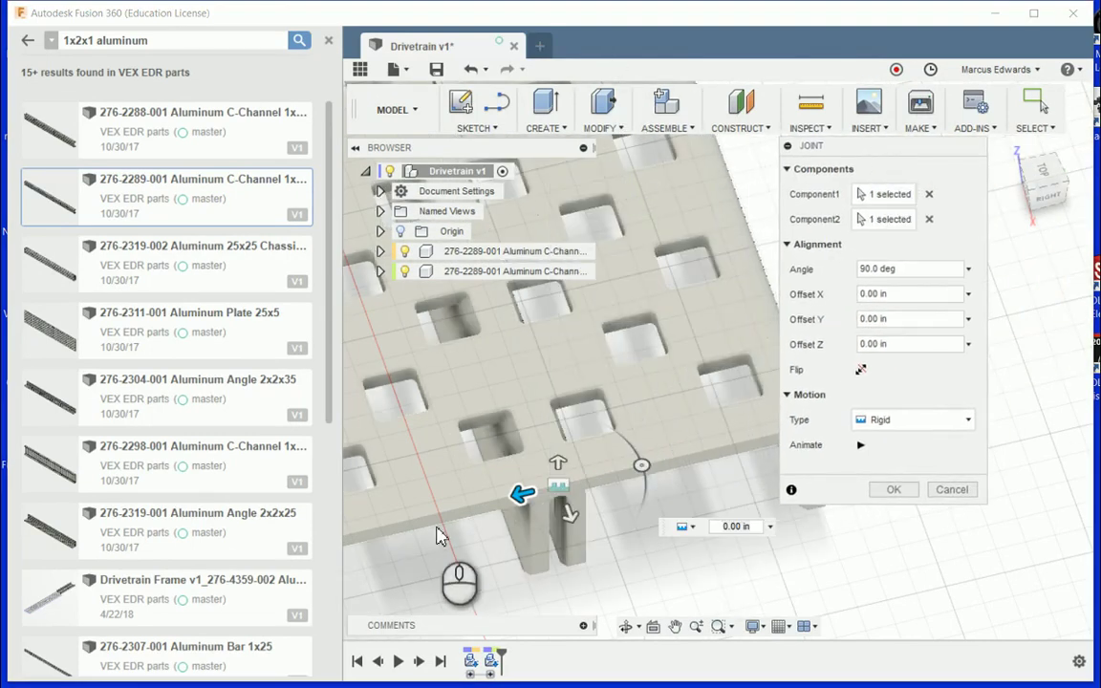
pyautogui.scroll(4, 573, 521)
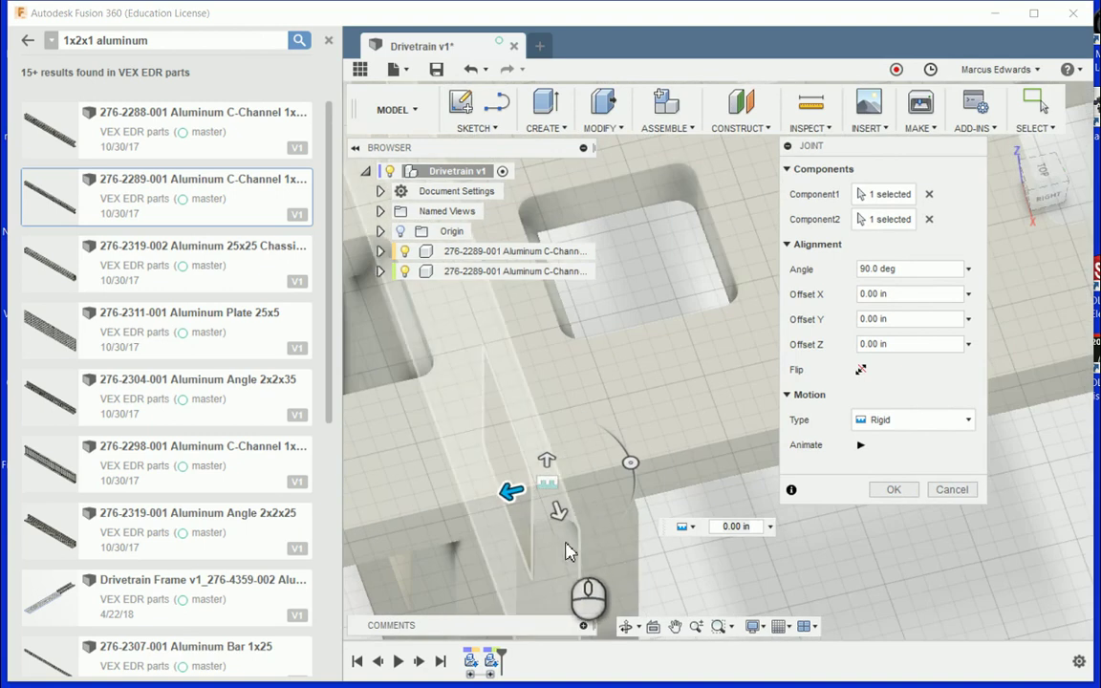
pyautogui.scroll(-4, 563, 551)
pyautogui.moveTo(578, 547)
pyautogui.keyDown('shift'); pyautogui.mouseDown(button='middle')
pyautogui.moveTo(563, 521)
pyautogui.moveTo(548, 524)
pyautogui.moveTo(578, 545)
pyautogui.mouseUp(button='middle'); pyautogui.keyUp('shift')
pyautogui.click(859, 370)
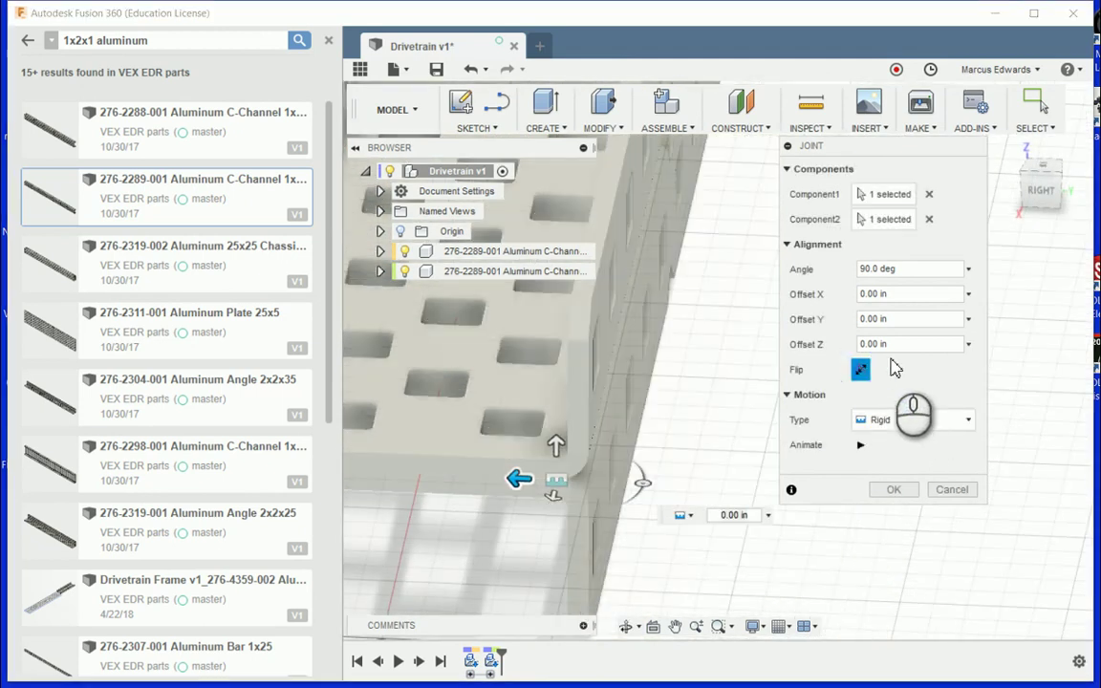
pyautogui.scroll(3, 582, 507)
pyautogui.scroll(-6, 589, 508)
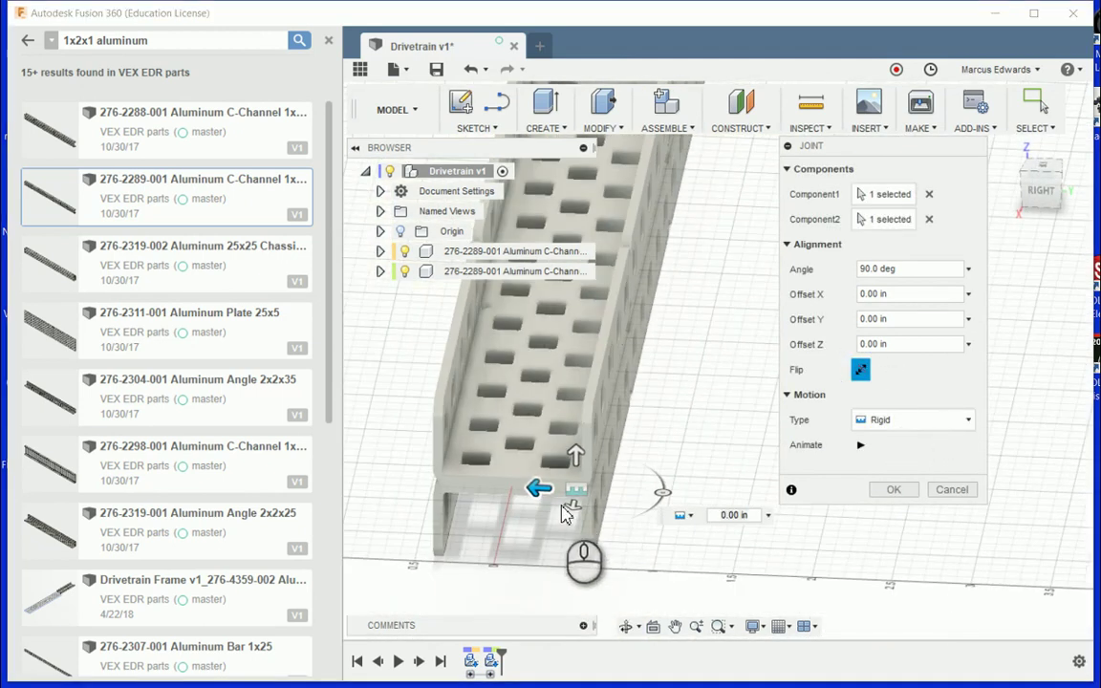
pyautogui.keyDown('shift'); pyautogui.moveTo(564, 516); pyautogui.dragTo(584, 533, button='middle'); pyautogui.keyUp('shift')
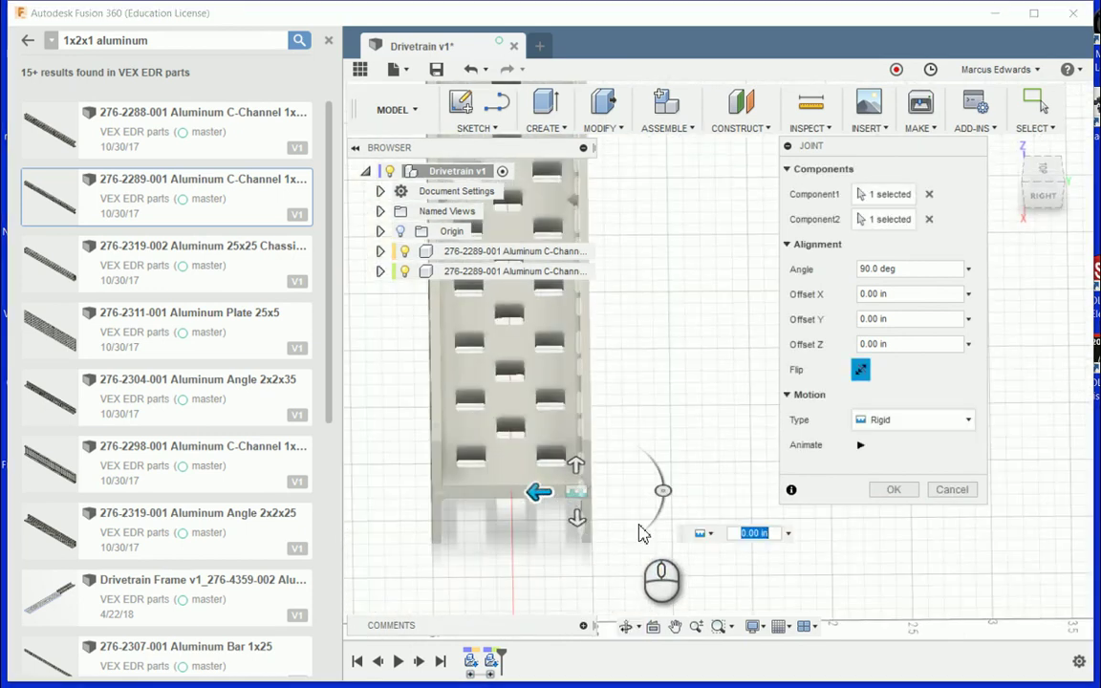
# Step: Try the Slider motion type for the joint, previewing it along the Z axis and the Y axis
pyautogui.click(897, 421)
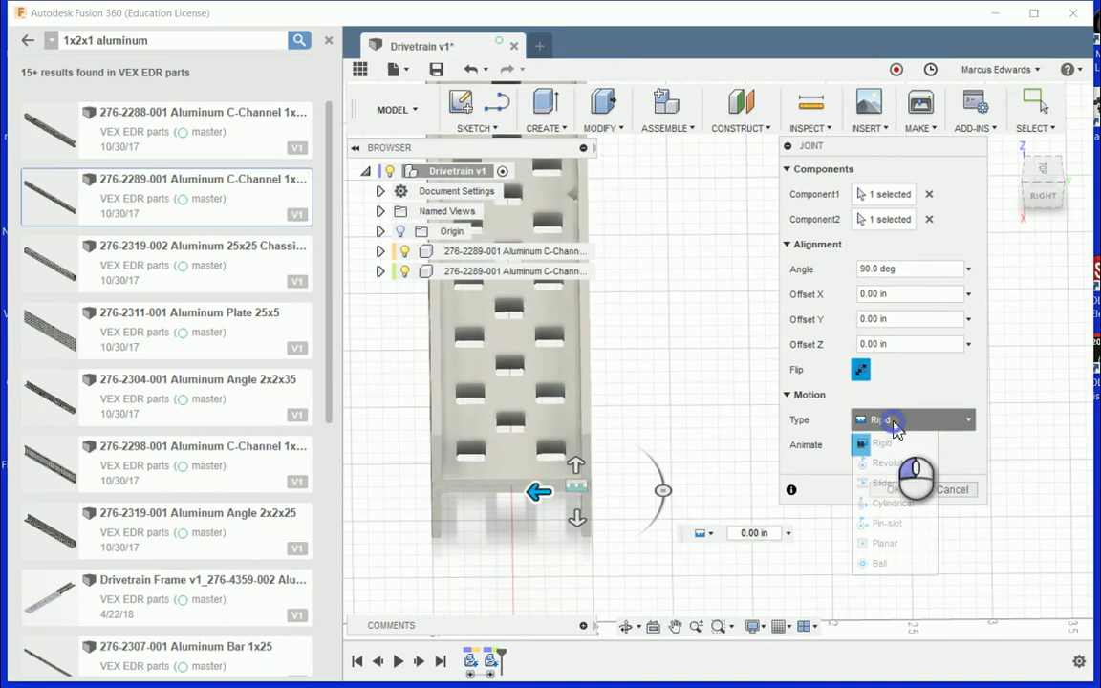
pyautogui.click(888, 483)
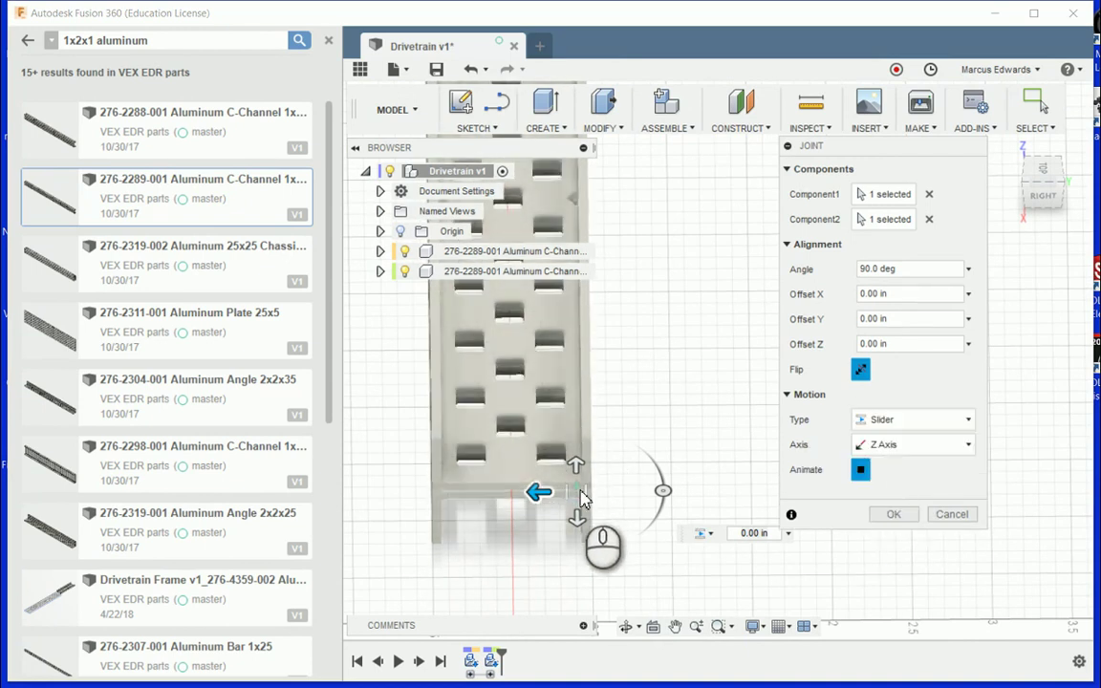
pyautogui.keyDown('shift'); pyautogui.moveTo(583, 498); pyautogui.dragTo(634, 433, button='middle'); pyautogui.keyUp('shift')
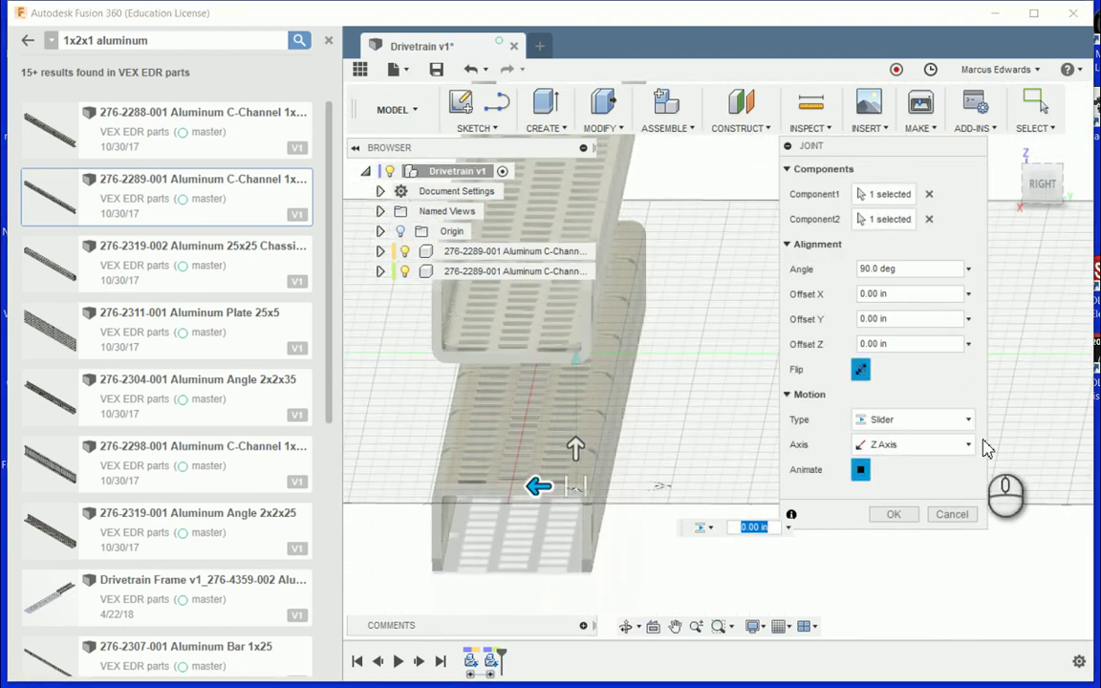
pyautogui.click(885, 446)
pyautogui.click(891, 488)
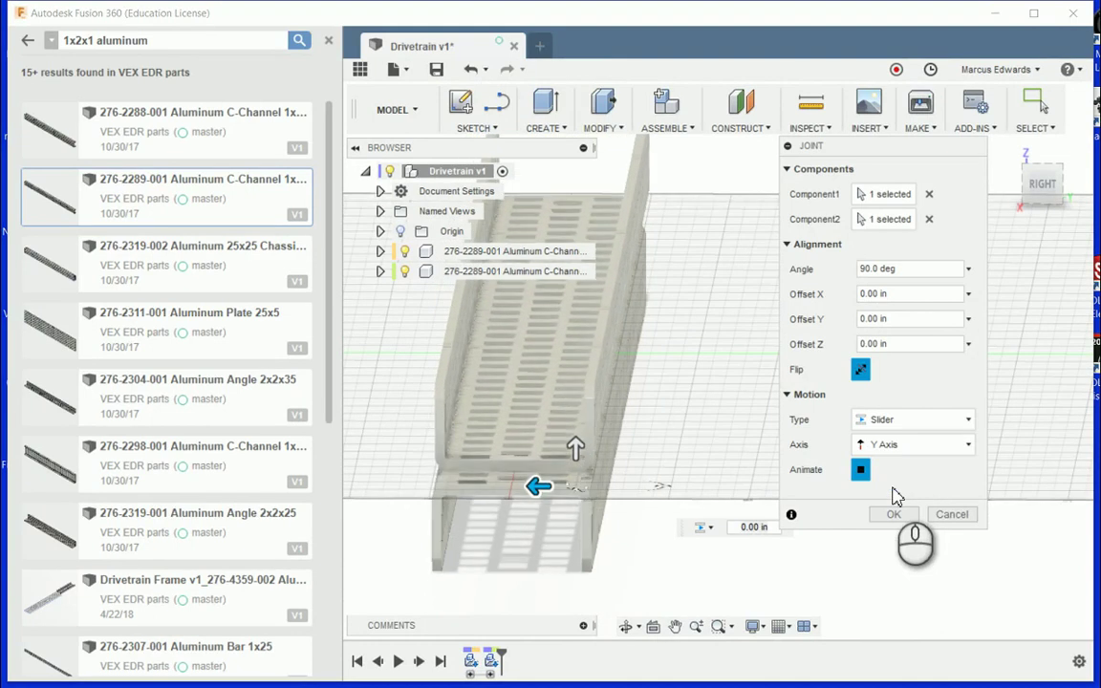
# Step: Try the Revolute motion type about the Y and Z axes, and discard the joint between the C-channels
pyautogui.click(886, 422)
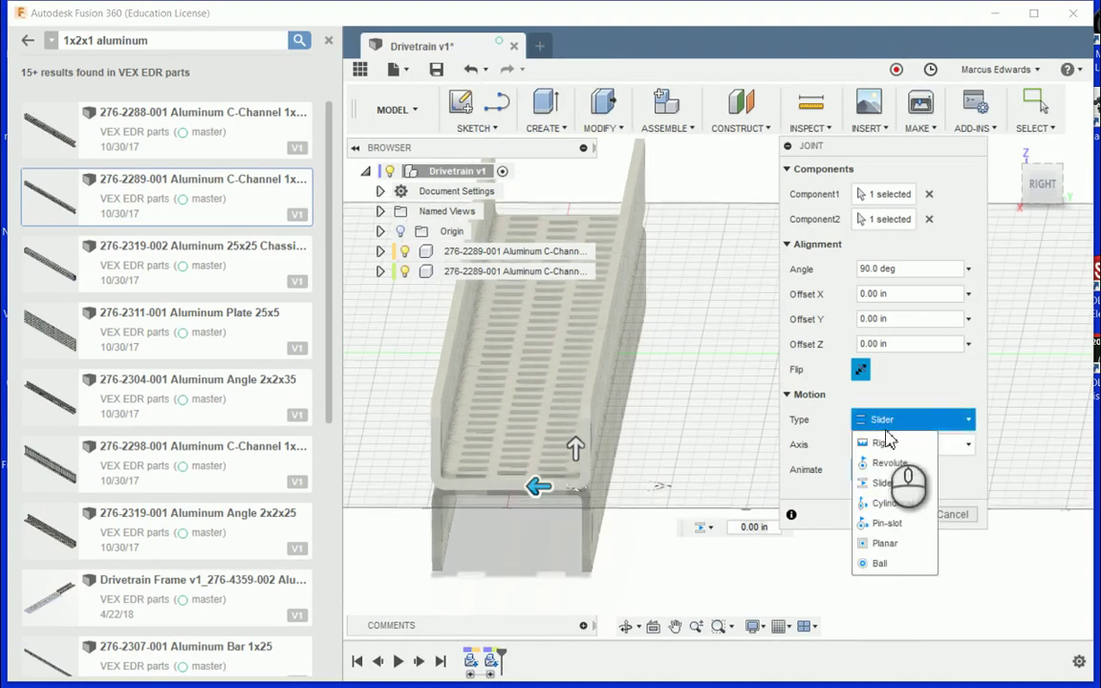
pyautogui.click(889, 463)
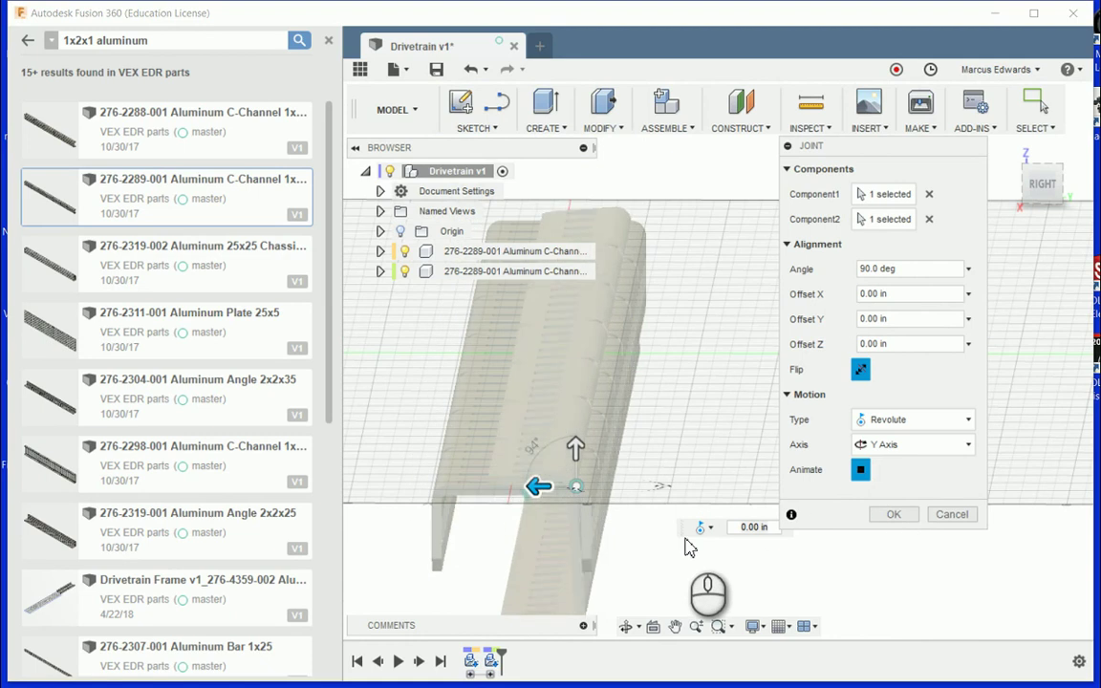
pyautogui.click(886, 446)
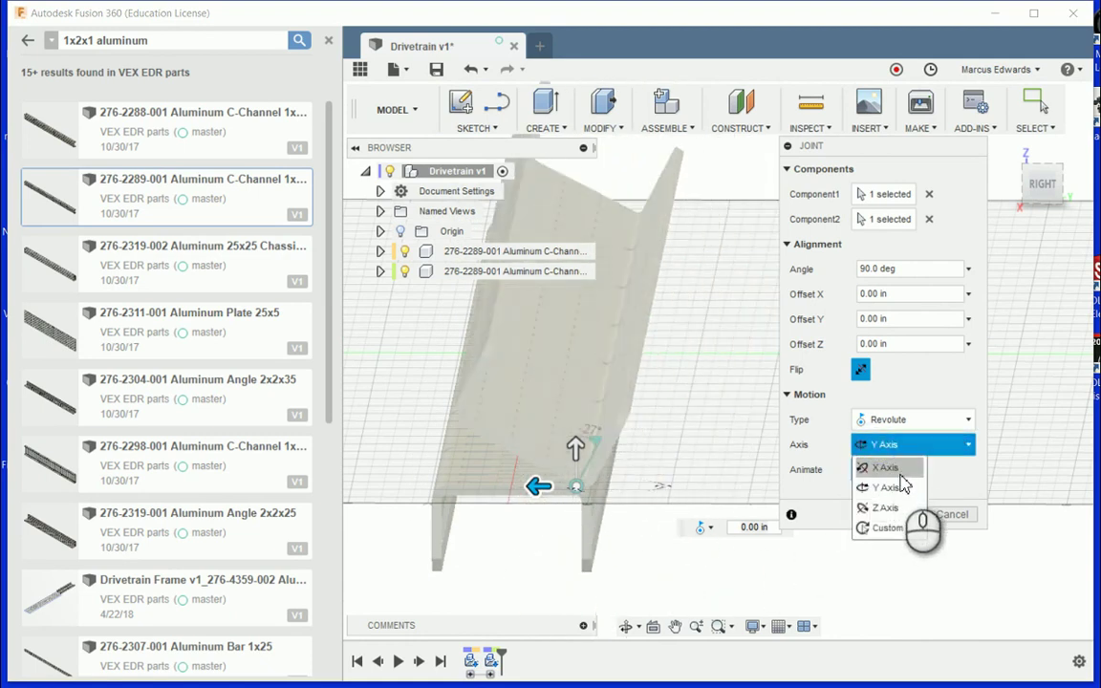
pyautogui.click(887, 507)
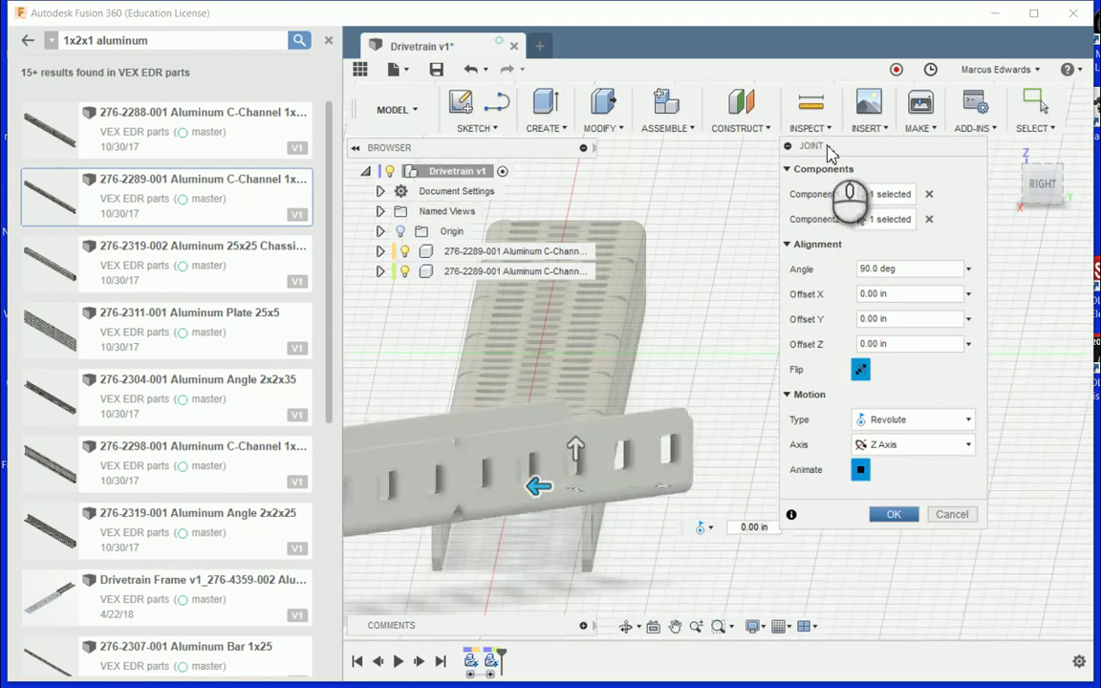
pyautogui.moveTo(829, 152); pyautogui.dragTo(894, 149)
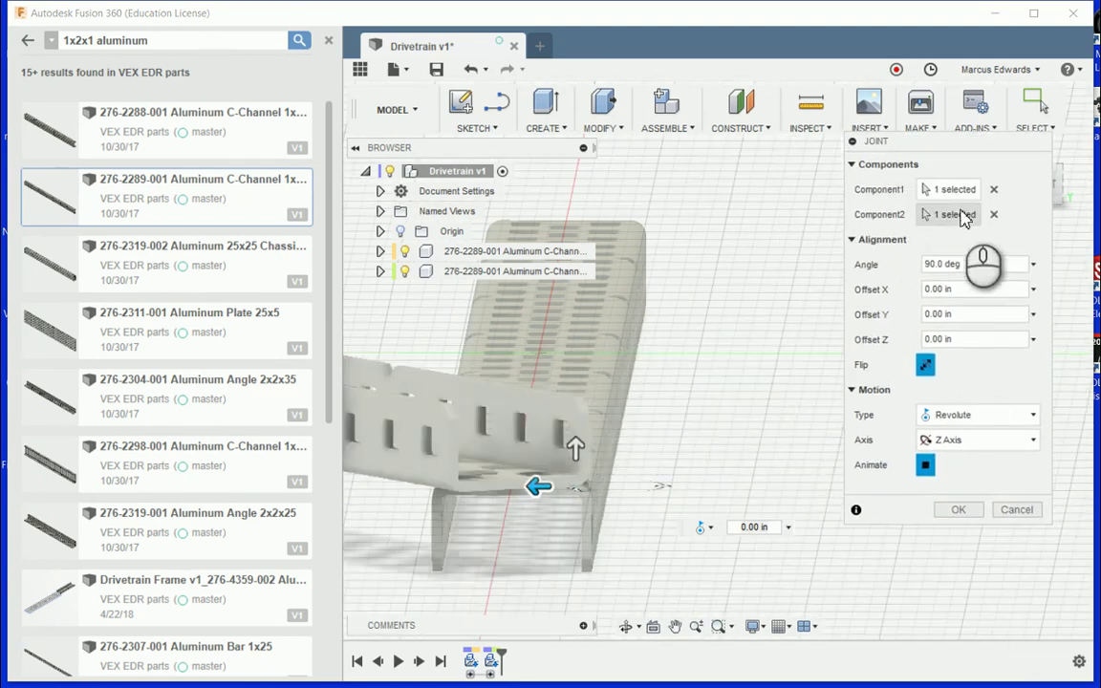
pyautogui.click(1015, 509)
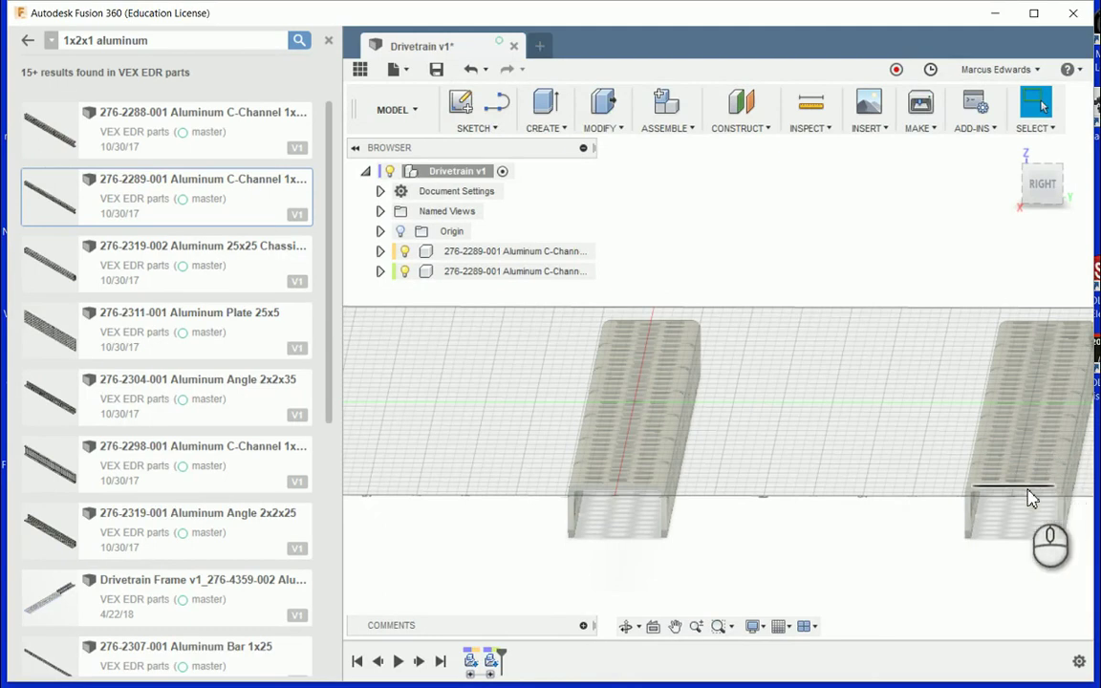
pyautogui.scroll(1, 961, 415)
pyautogui.moveTo(944, 413); pyautogui.dragTo(861, 393, button='middle')
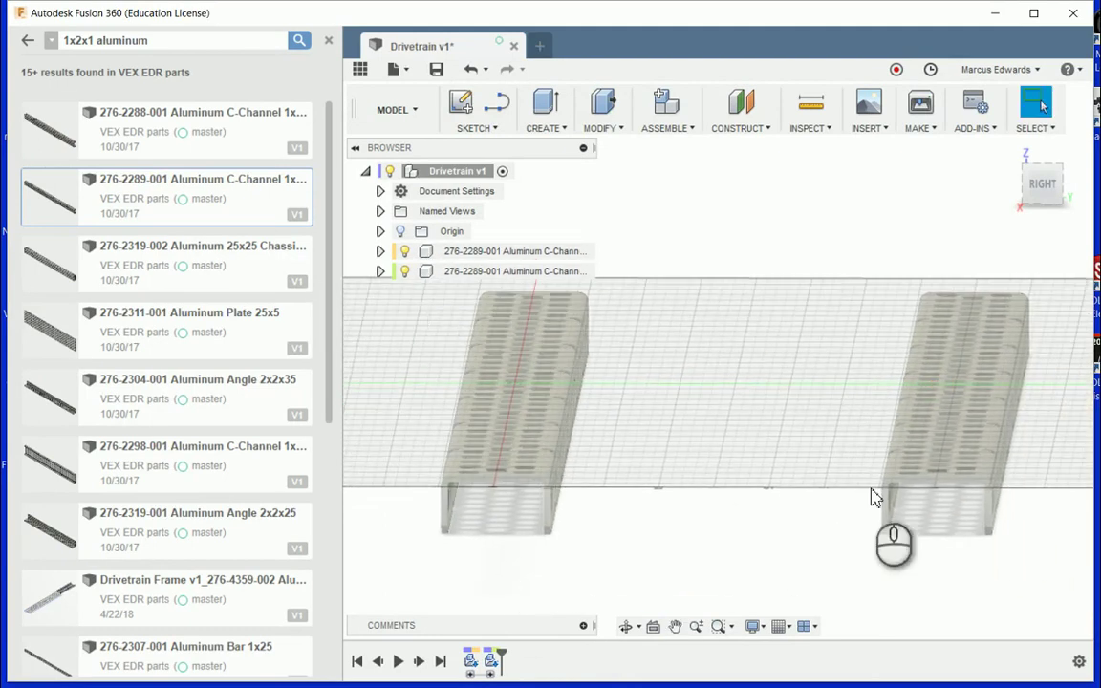
# Step: Set up a rigid joint from the edge midpoint of the second C-channel's near-end corner hole to the matching hole edge on the first channel
pyautogui.scroll(4, 946, 488)
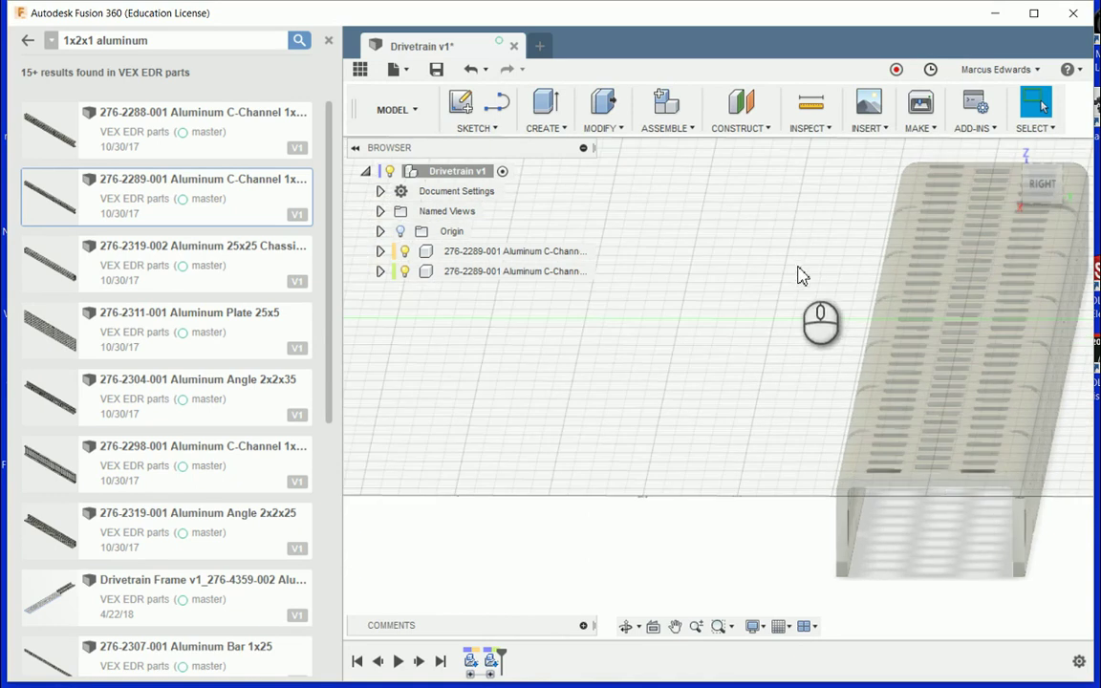
pyautogui.press('j')
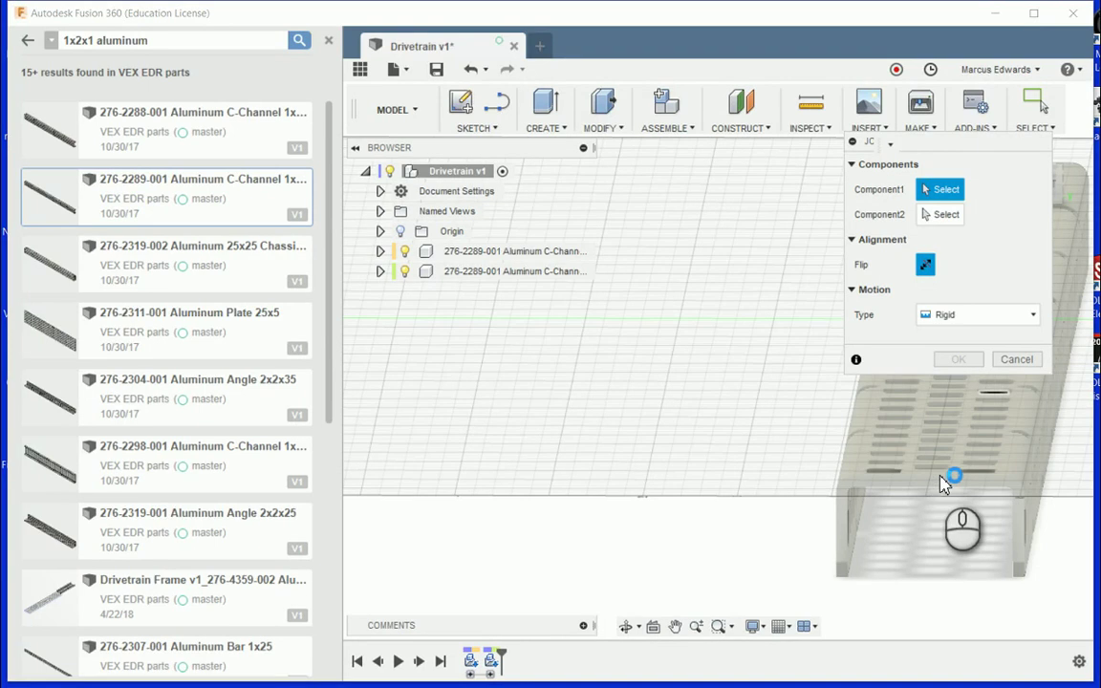
pyautogui.scroll(4, 944, 485)
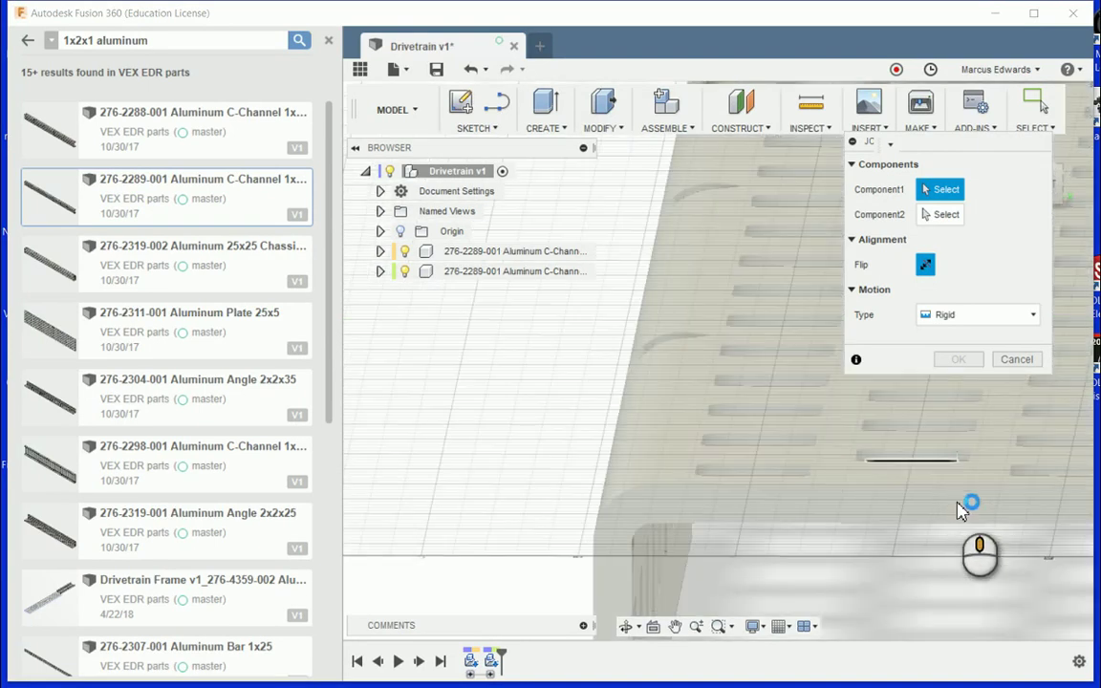
pyautogui.keyDown('shift'); pyautogui.moveTo(965, 504); pyautogui.dragTo(887, 335, button='middle'); pyautogui.keyUp('shift')
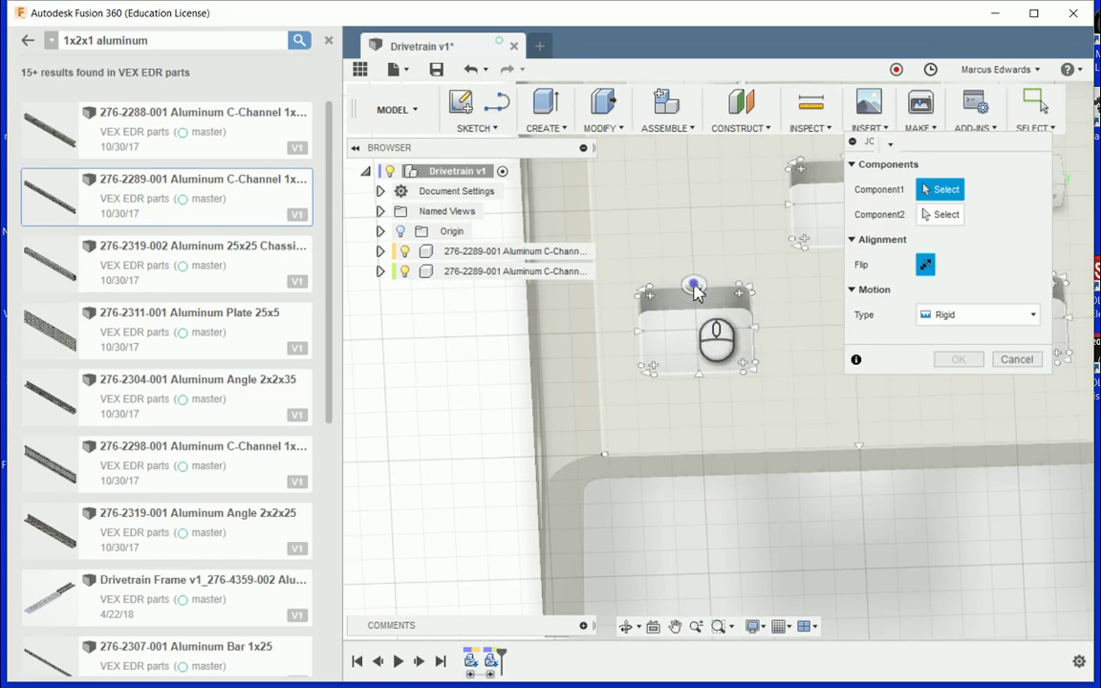
pyautogui.click(695, 288)
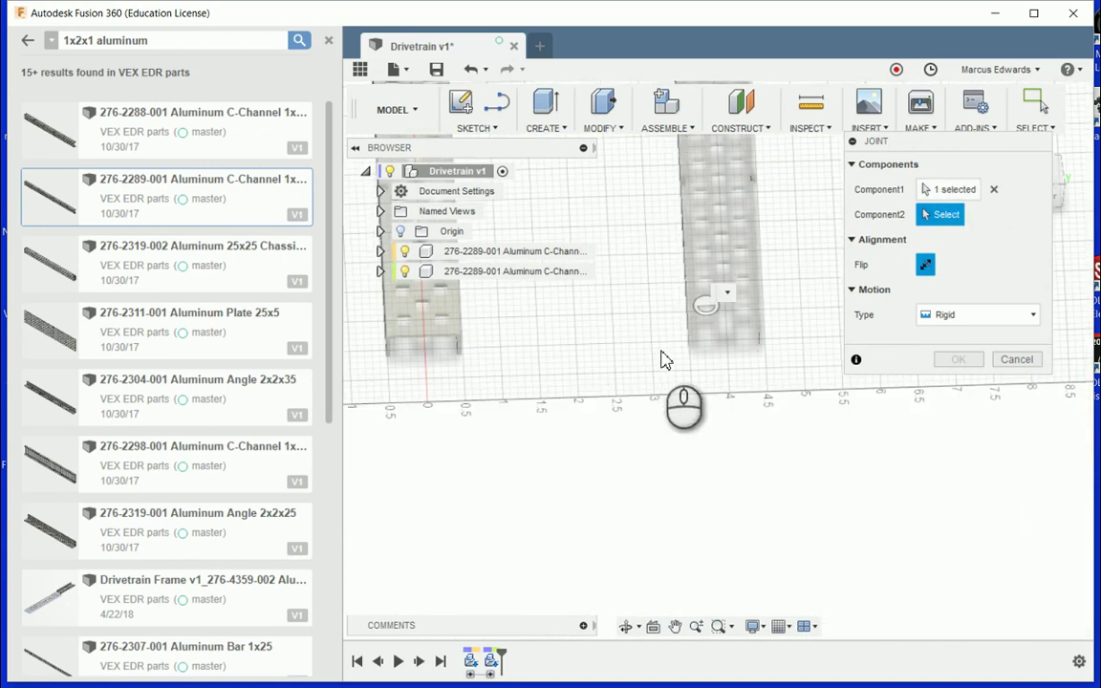
pyautogui.moveTo(750, 361); pyautogui.dragTo(916, 388, button='middle')
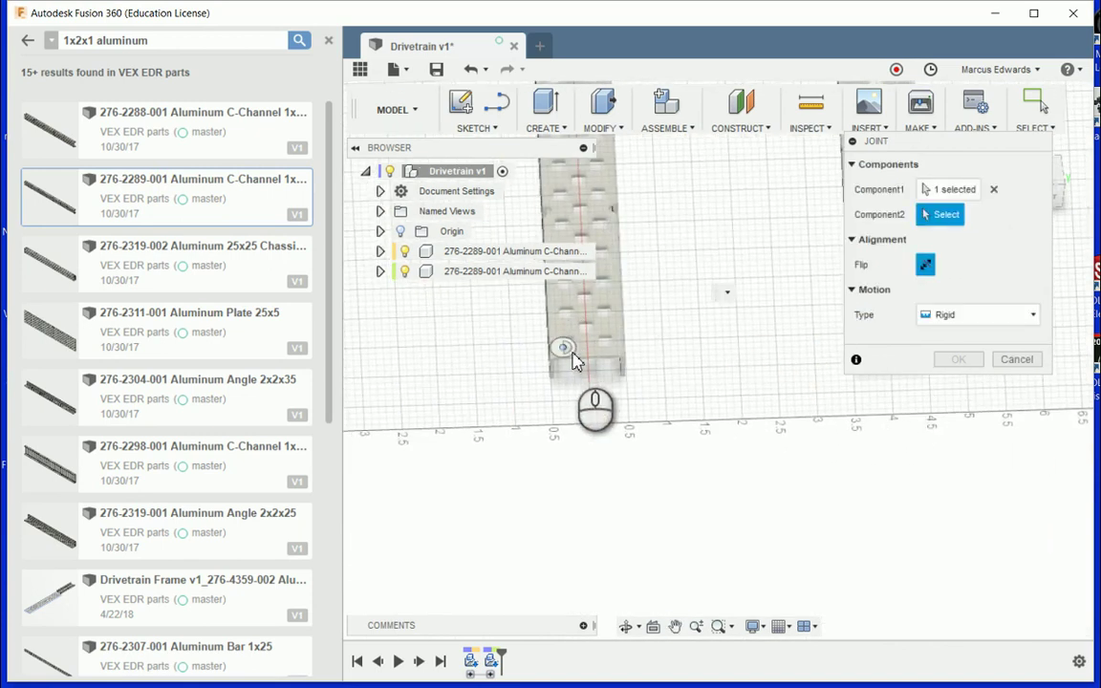
pyautogui.scroll(5, 563, 346)
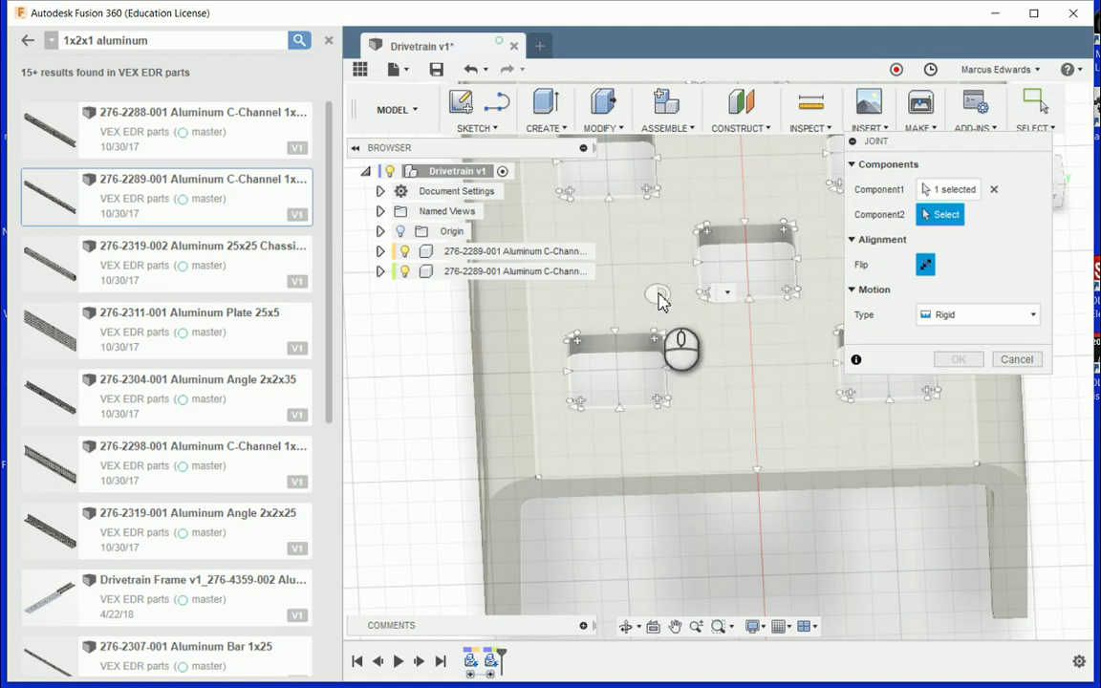
pyautogui.click(614, 332)
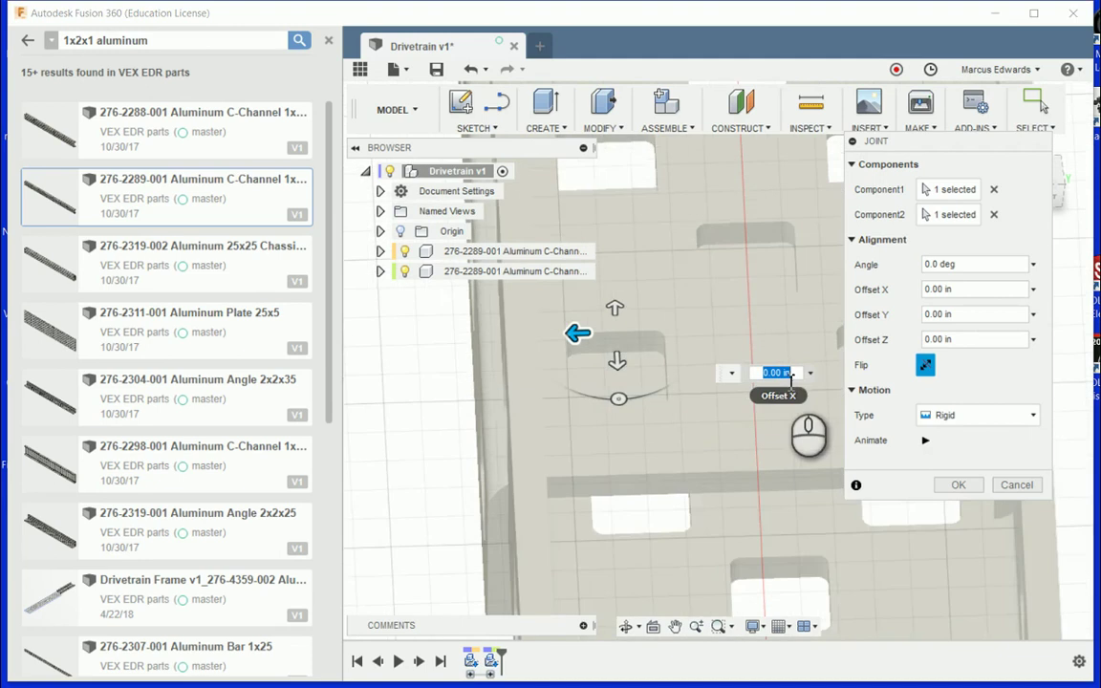
# Step: Try the joint with its alignment flip turned off, inspect how the C-channels sit, and restore the flip
pyautogui.scroll(-3, 716, 378)
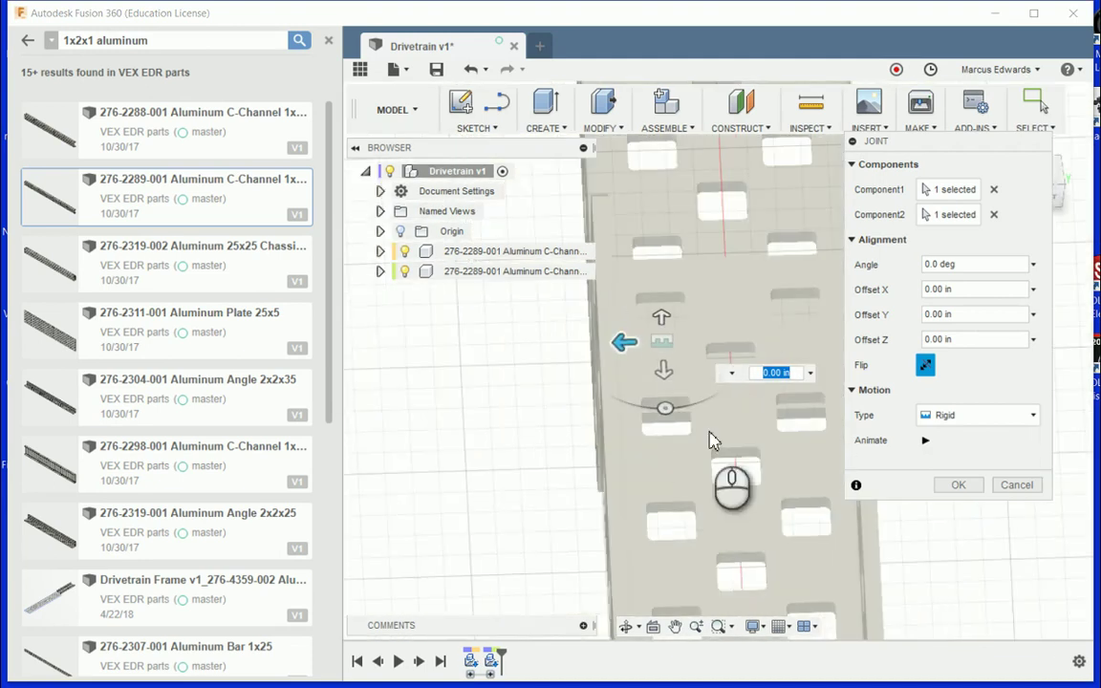
pyautogui.moveTo(723, 455); pyautogui.dragTo(771, 425, button='middle')
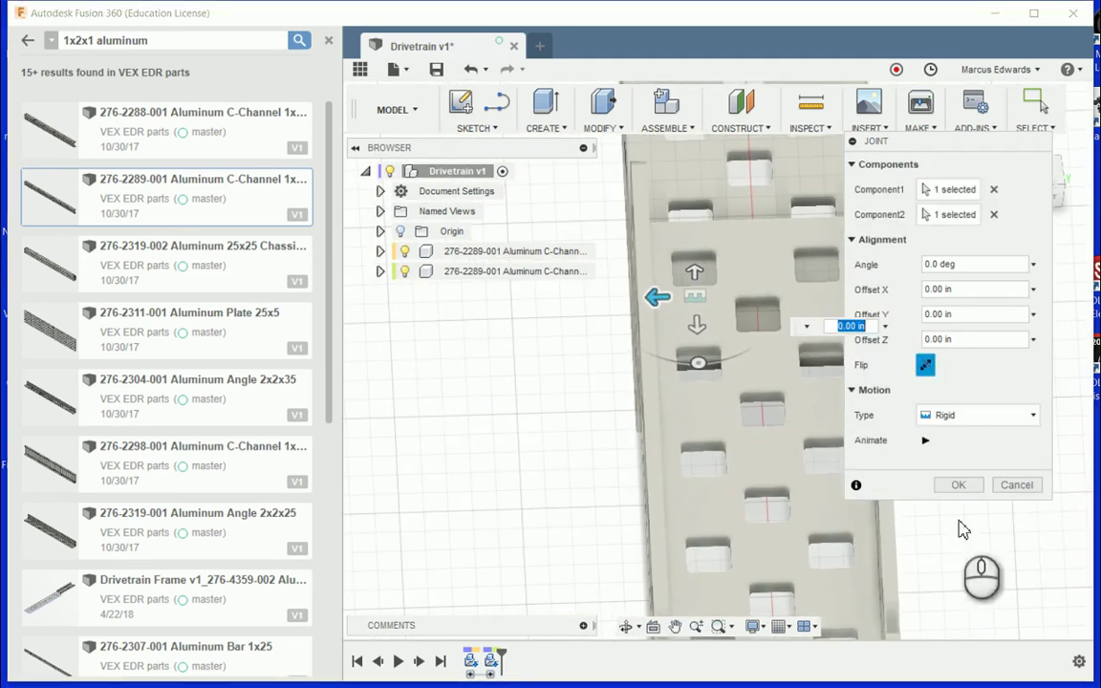
pyautogui.click(923, 366)
pyautogui.scroll(-3, 667, 421)
pyautogui.scroll(5, 667, 422)
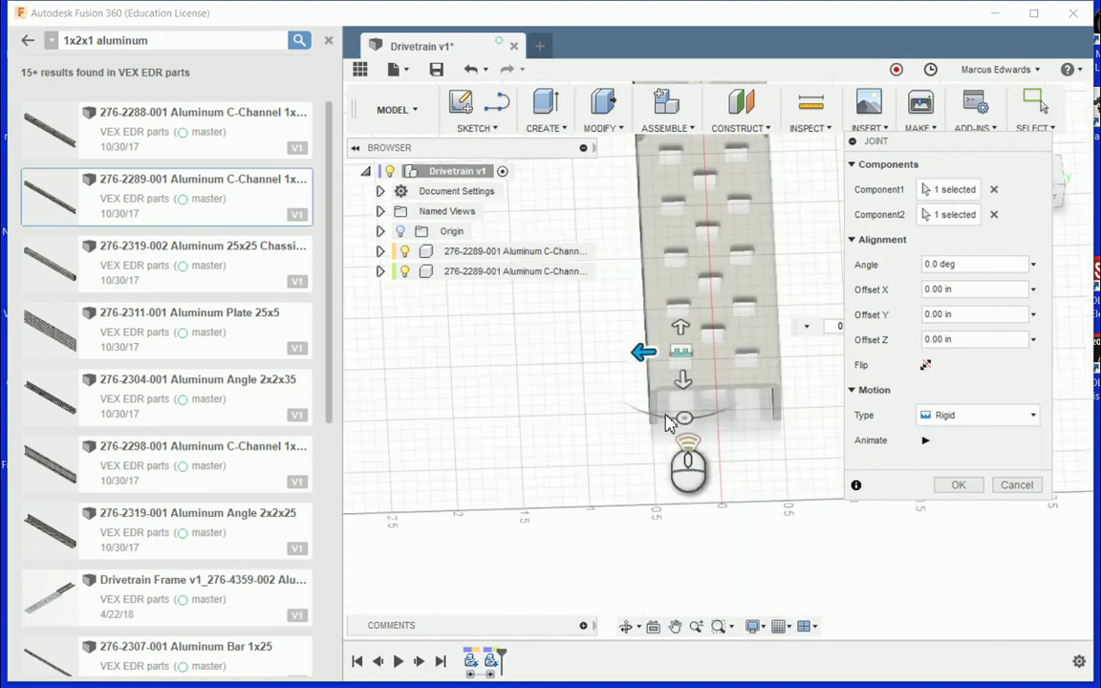
pyautogui.scroll(2, 667, 422)
pyautogui.keyDown('shift'); pyautogui.moveTo(677, 406); pyautogui.dragTo(703, 368, button='middle'); pyautogui.keyUp('shift')
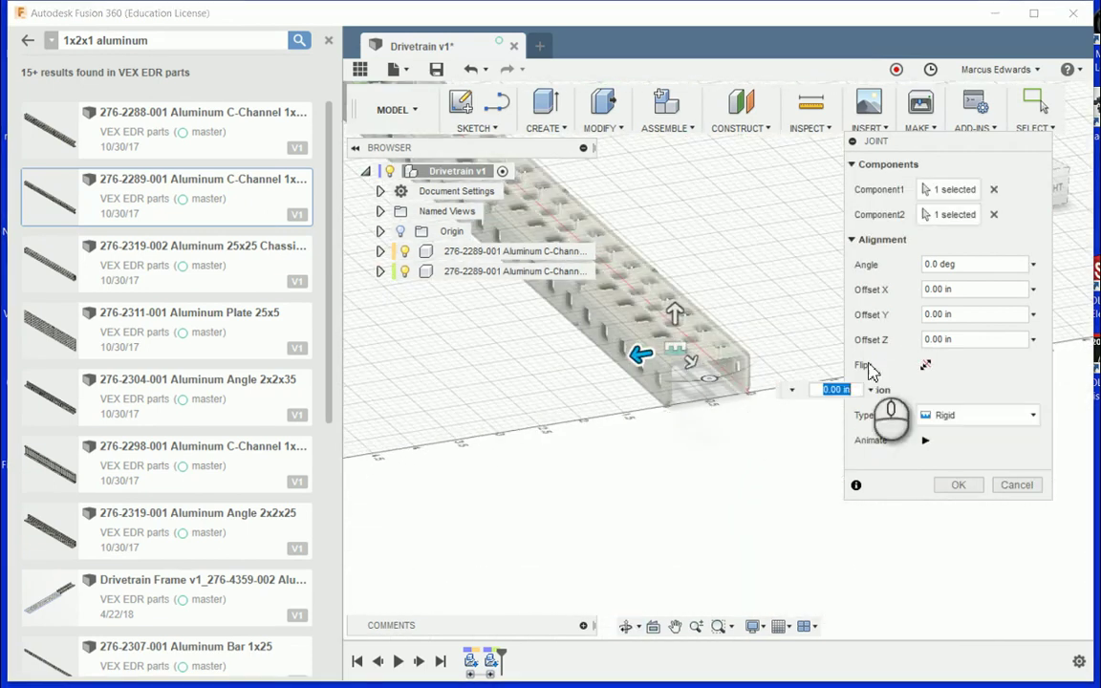
pyautogui.click(923, 366)
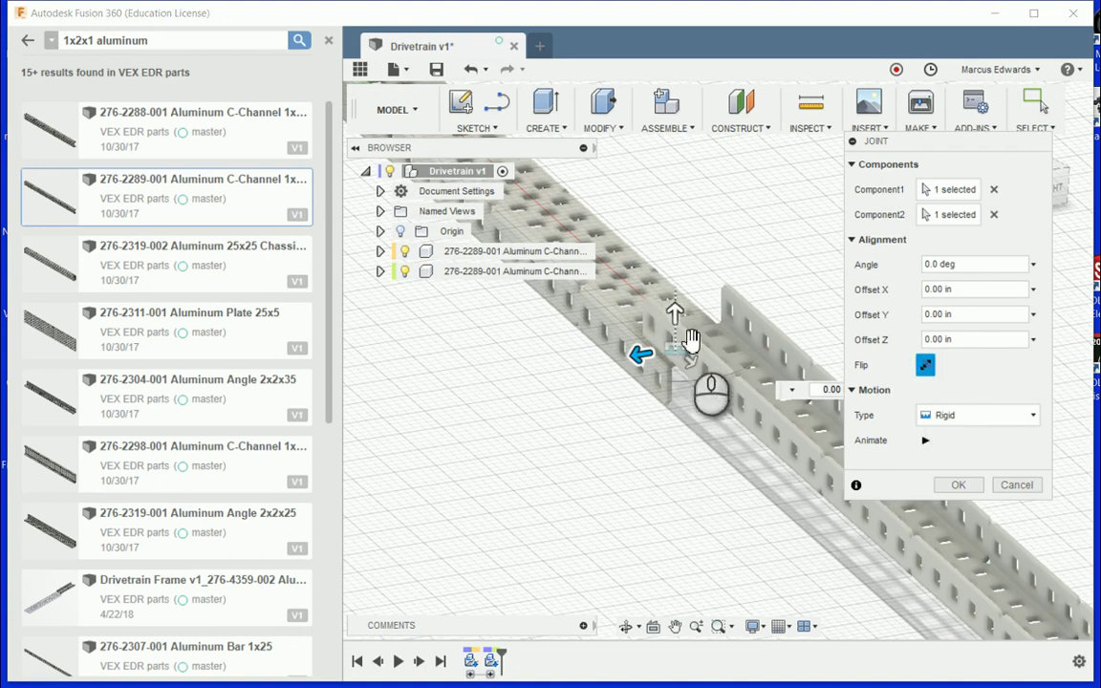
# Step: Preview the rigid joint's animation and accept the joint between the two C-channels
pyautogui.click(925, 441)
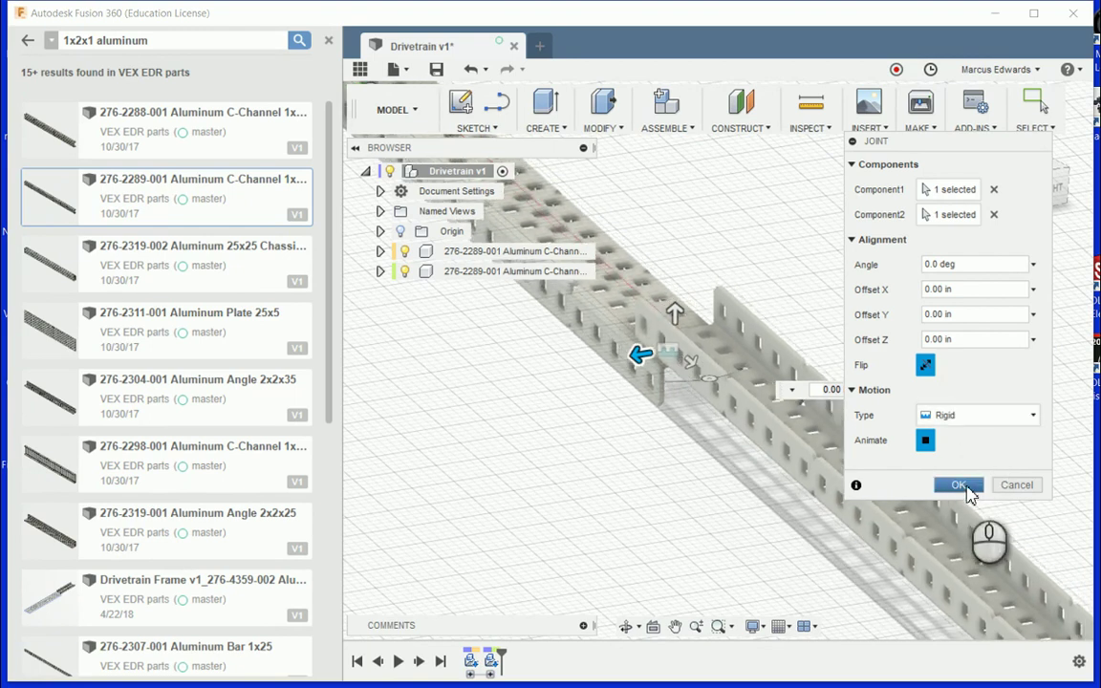
pyautogui.click(959, 485)
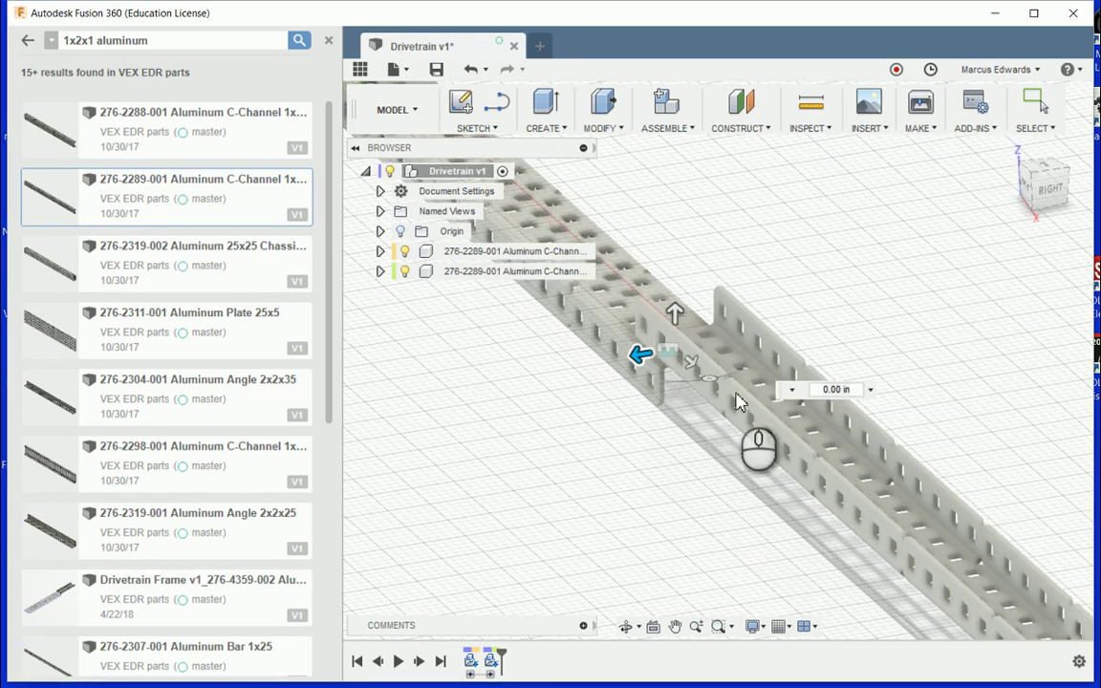
# Step: Open the C-channels' rigid joint for editing, review the available motion types, and cancel the edit
pyautogui.scroll(5, 675, 354)
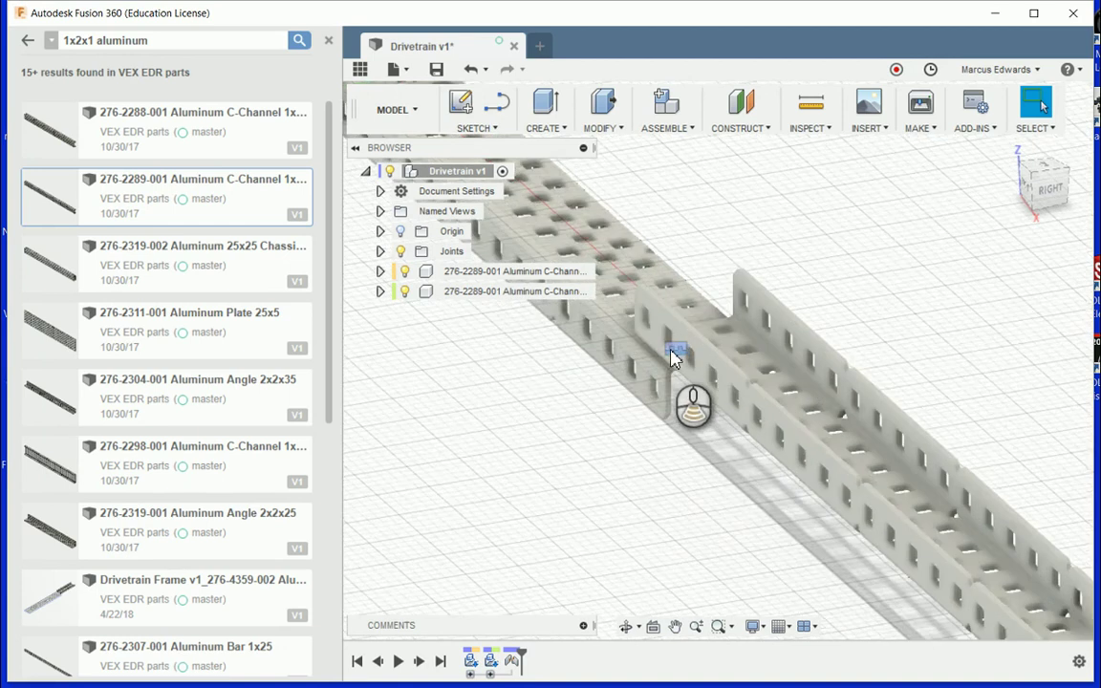
pyautogui.scroll(-5, 686, 349)
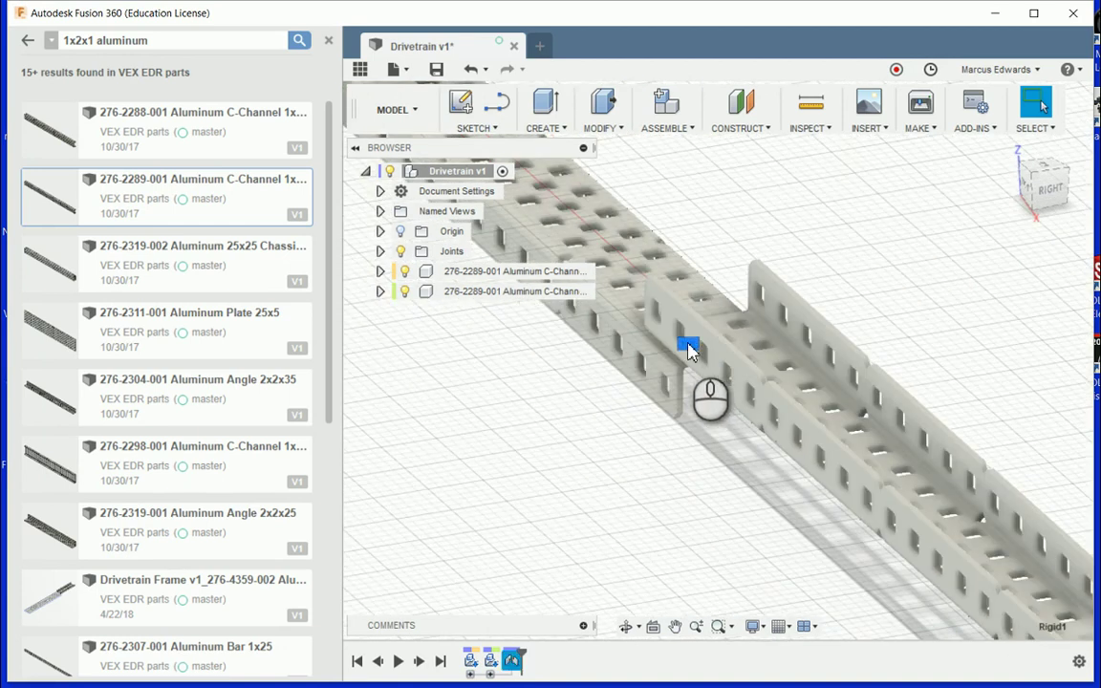
pyautogui.rightClick(690, 352)
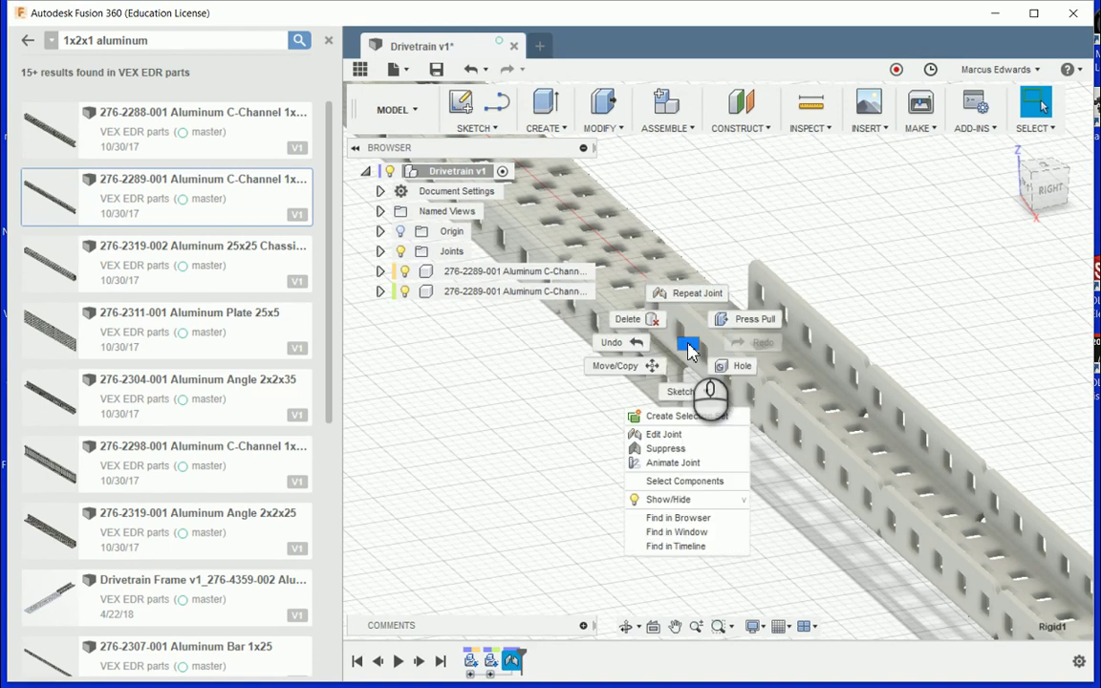
pyautogui.click(664, 435)
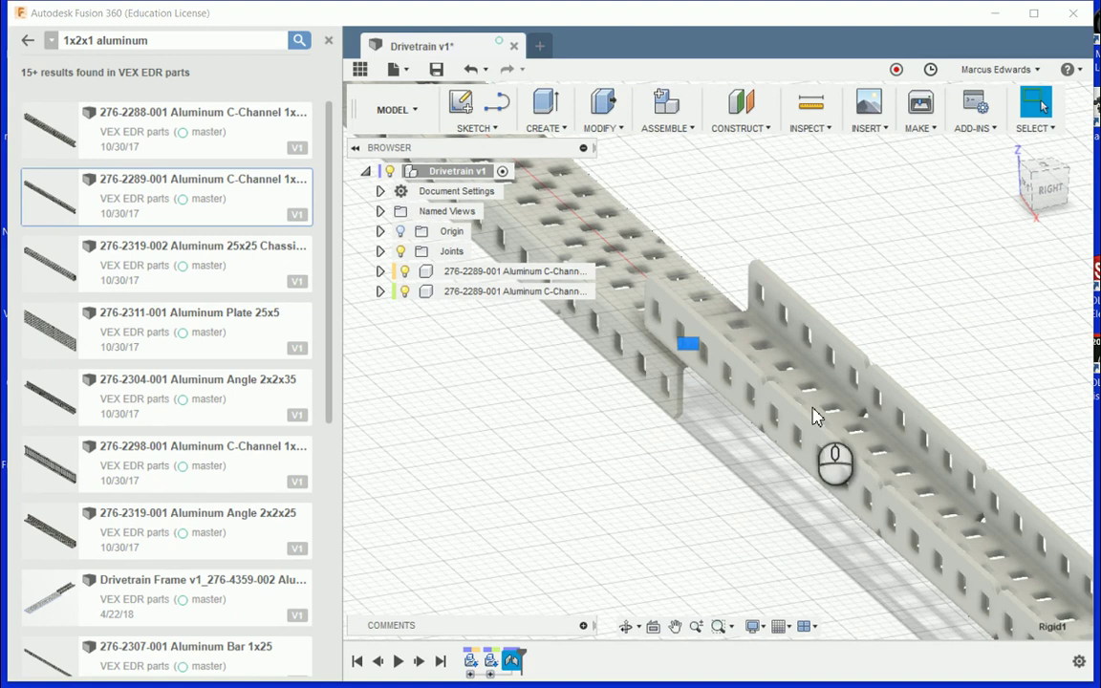
pyautogui.click(967, 415)
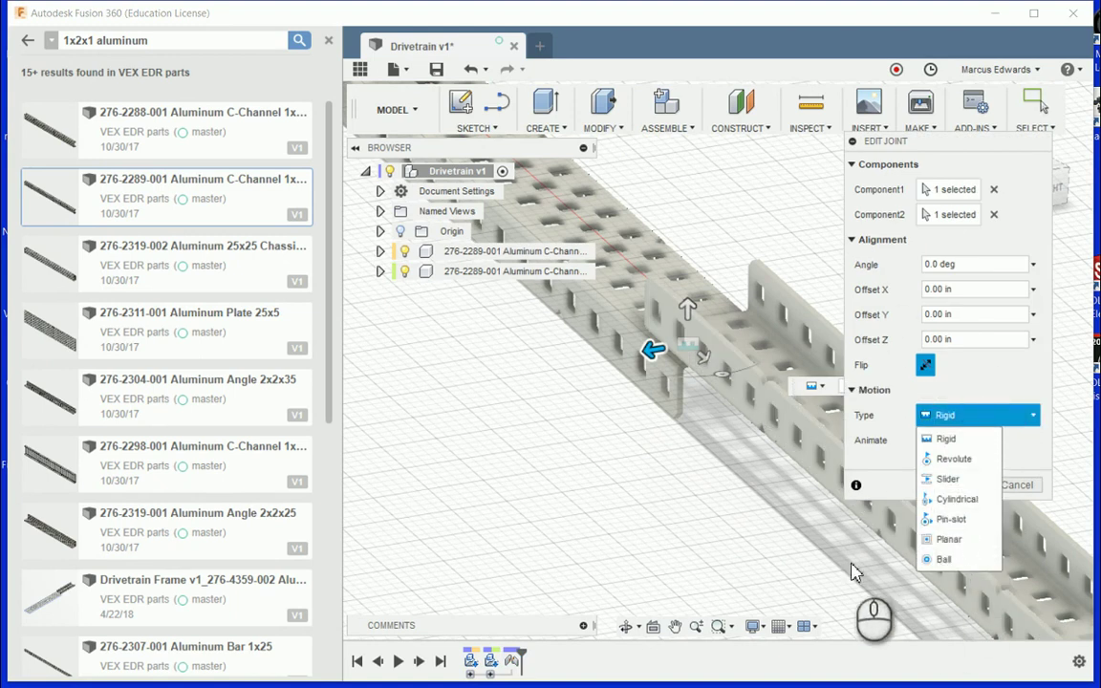
pyautogui.click(828, 521)
pyautogui.click(1029, 490)
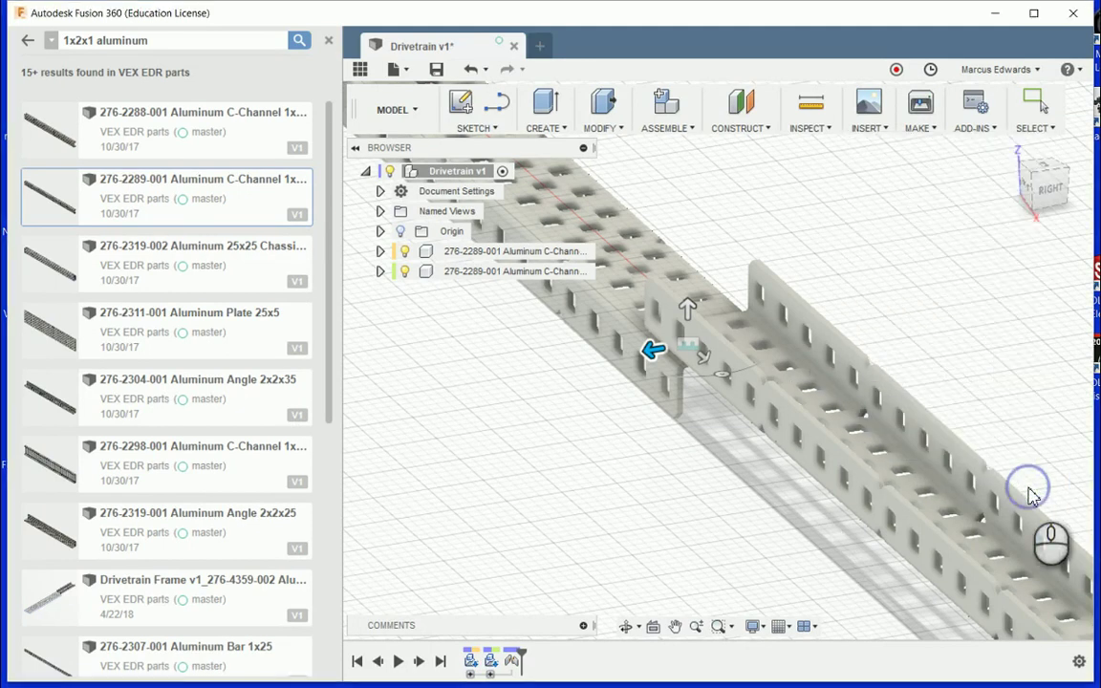
pyautogui.moveTo(920, 490); pyautogui.dragTo(630, 469)
# Step: Create a selection set from both C-channel components and expand the Selection Sets folder in the browser
pyautogui.scroll(-10, 590, 421)
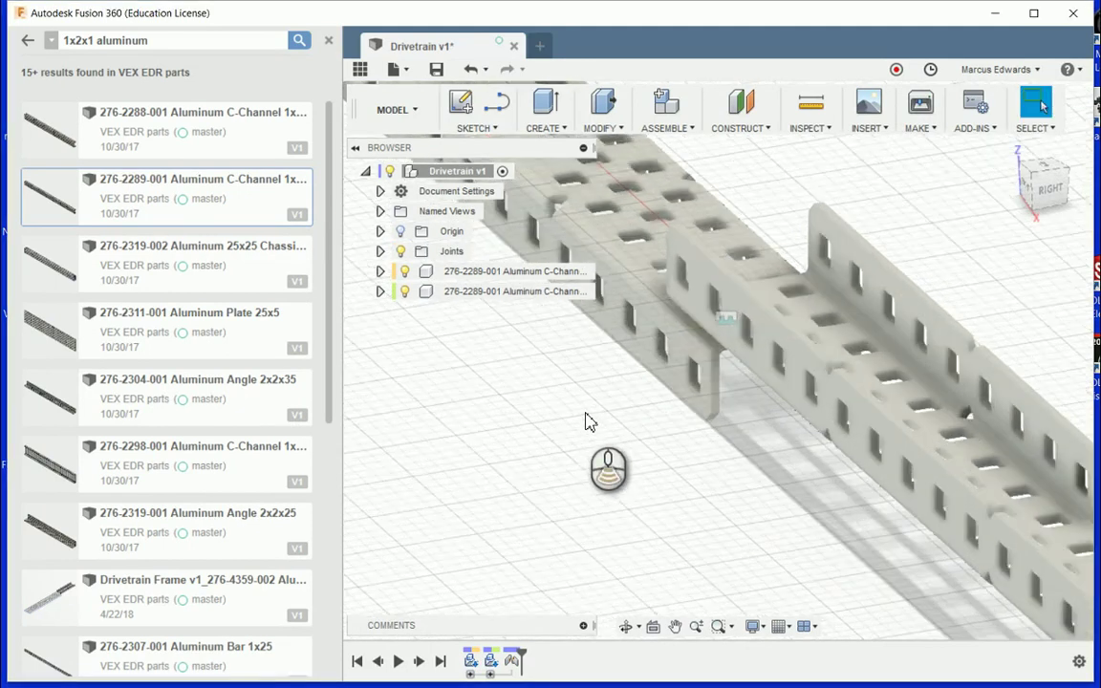
pyautogui.moveTo(559, 439); pyautogui.dragTo(774, 443, button='middle')
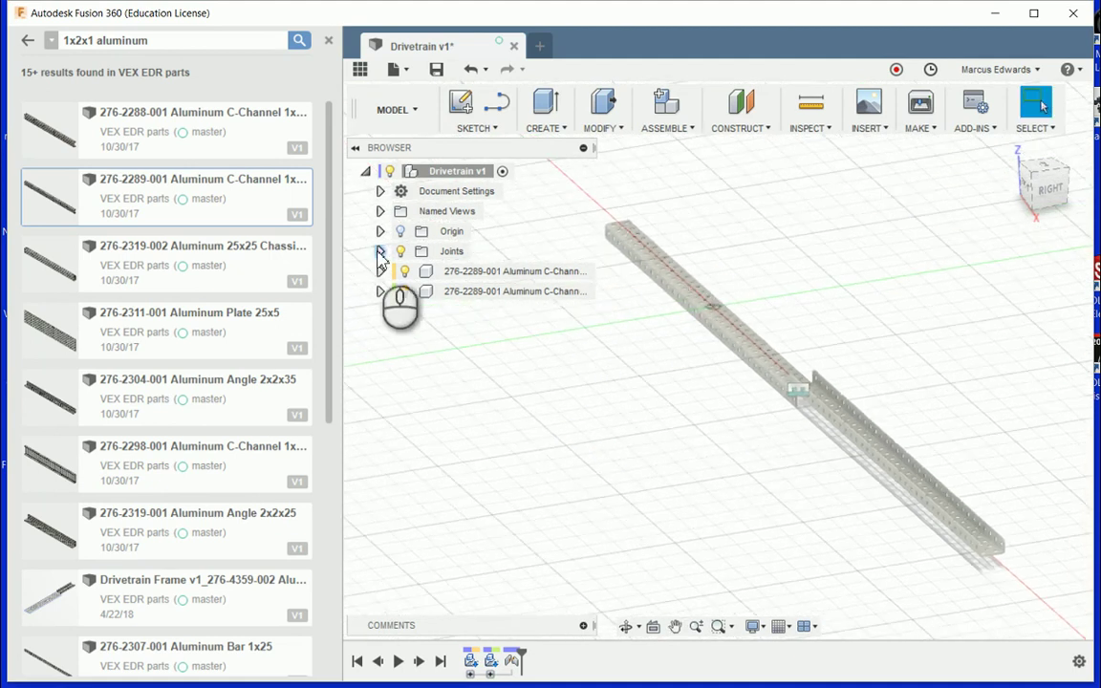
pyautogui.click(451, 274)
pyautogui.click(449, 274)
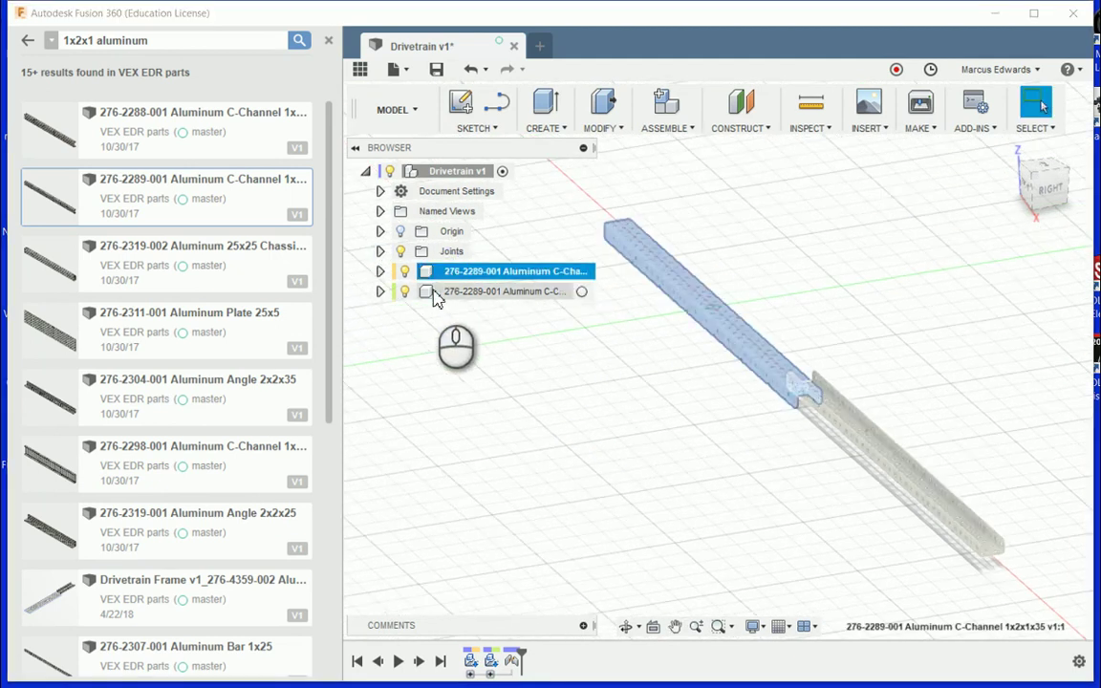
pyautogui.keyDown('ctrl'); pyautogui.click(478, 291); pyautogui.keyUp('ctrl')
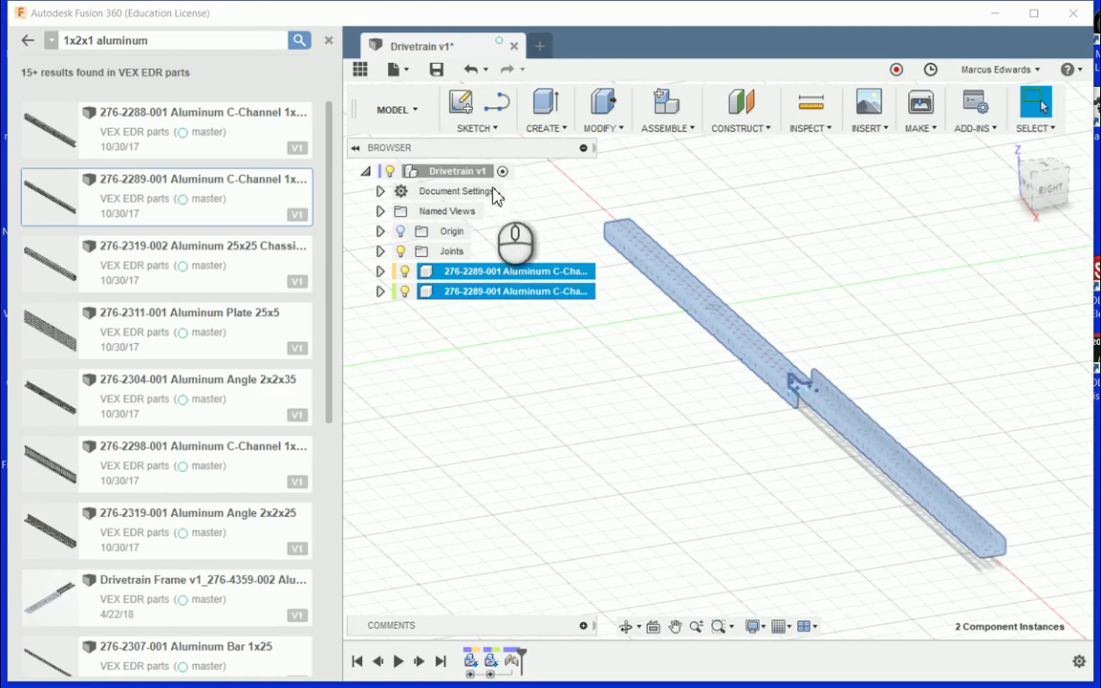
pyautogui.rightClick(504, 272)
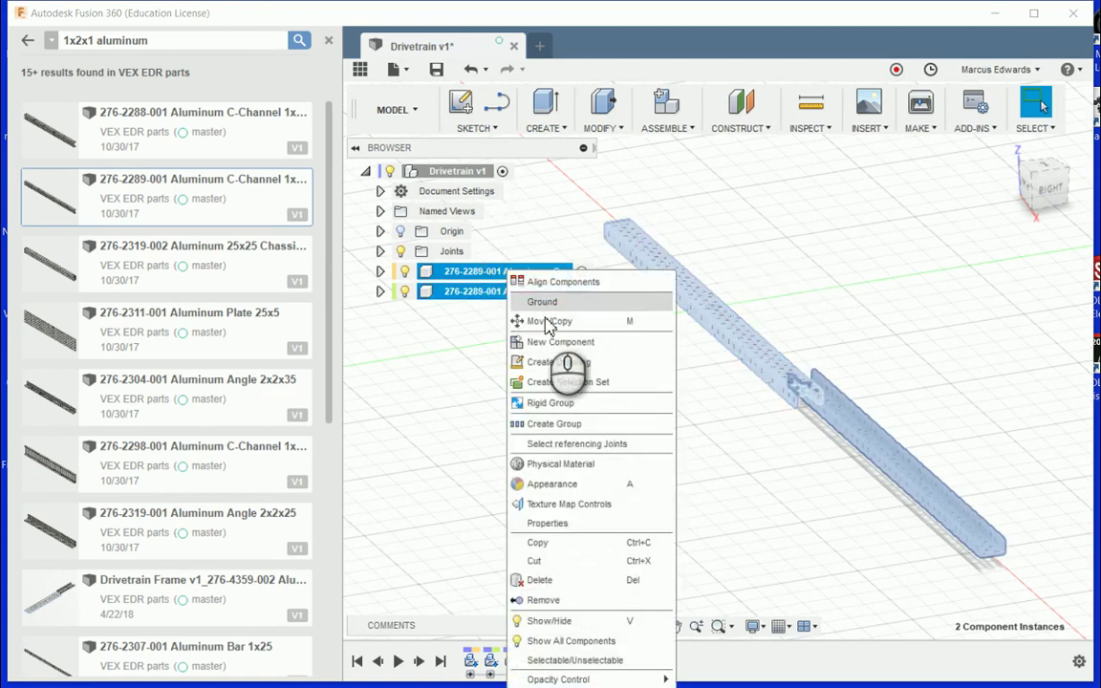
pyautogui.click(577, 382)
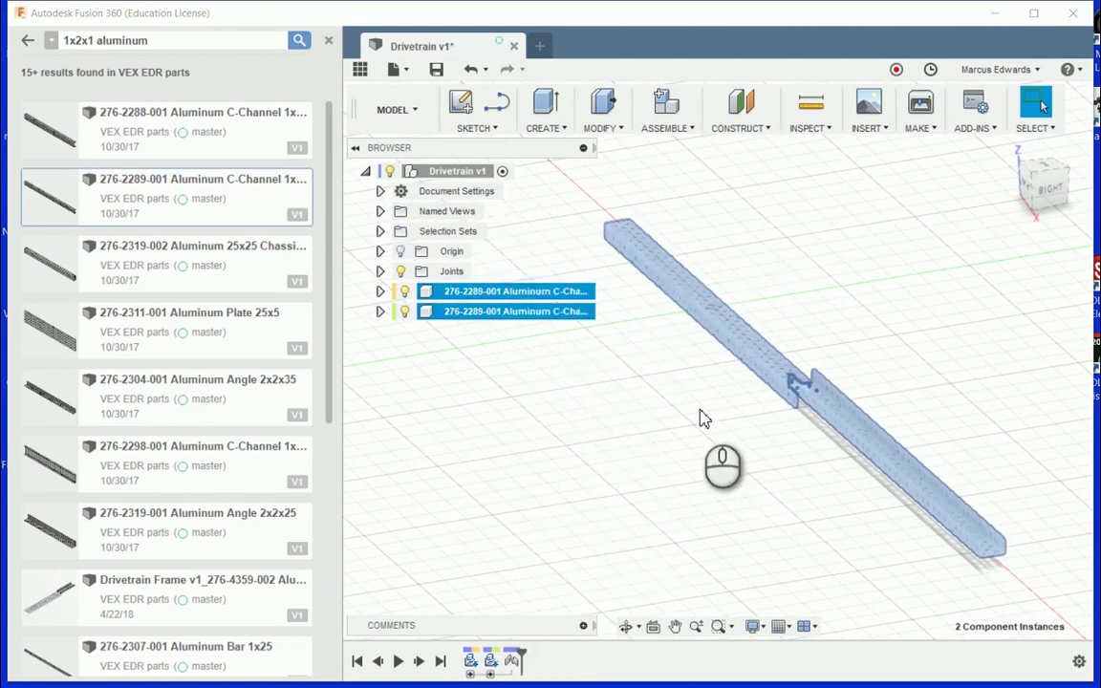
pyautogui.click(380, 231)
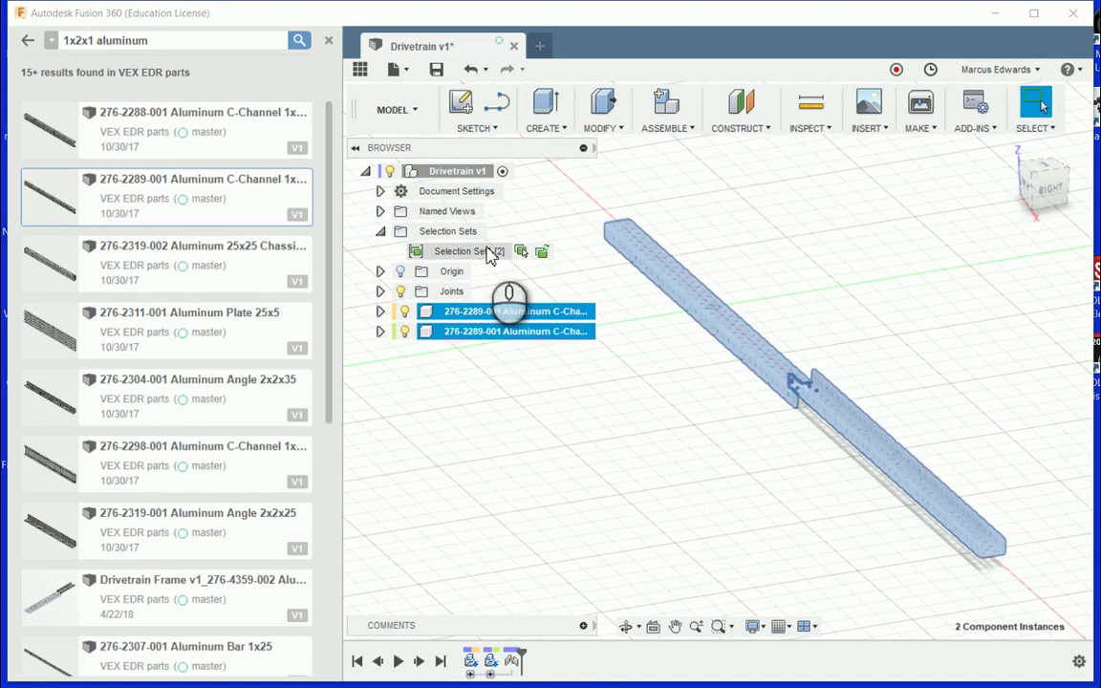